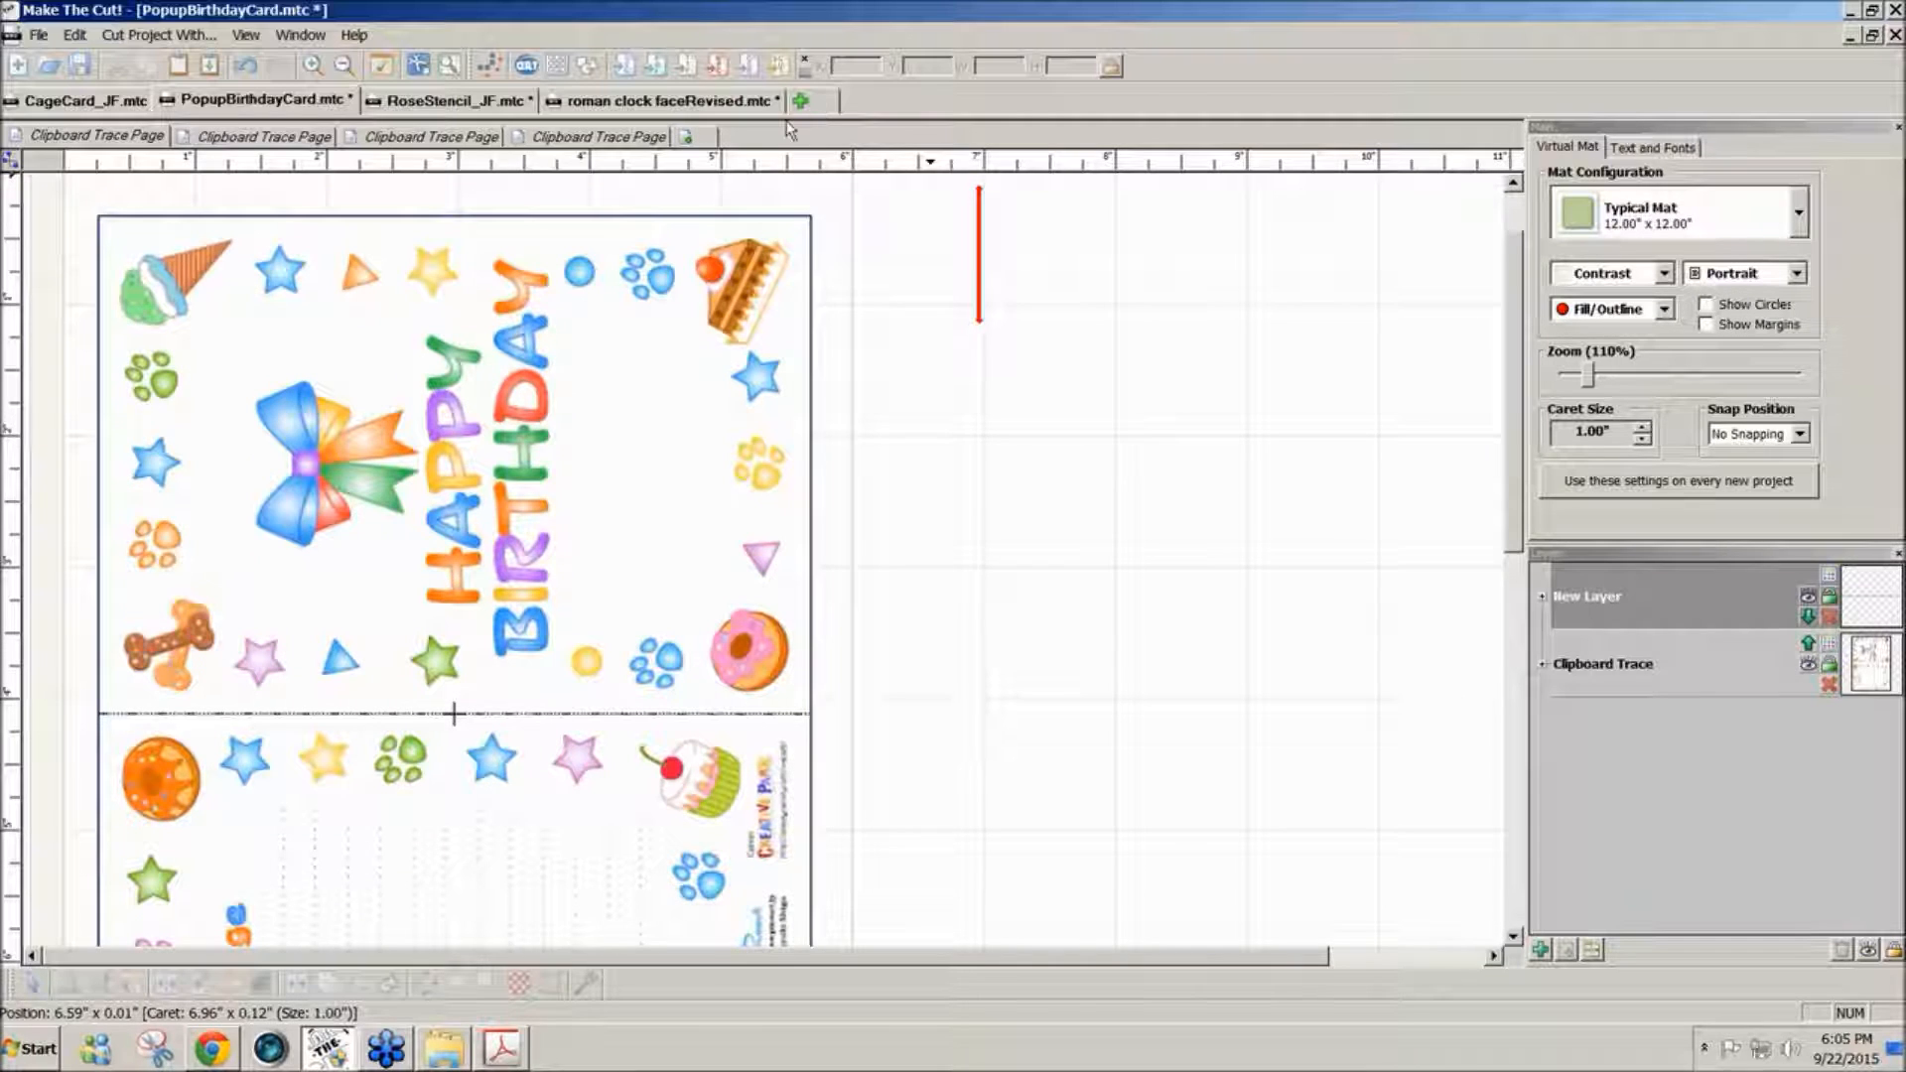
- Add a new blank page to the PopupBirthdayCard project, keeping the suggested name
{"action": "left_click", "coordinate": [687, 142]}
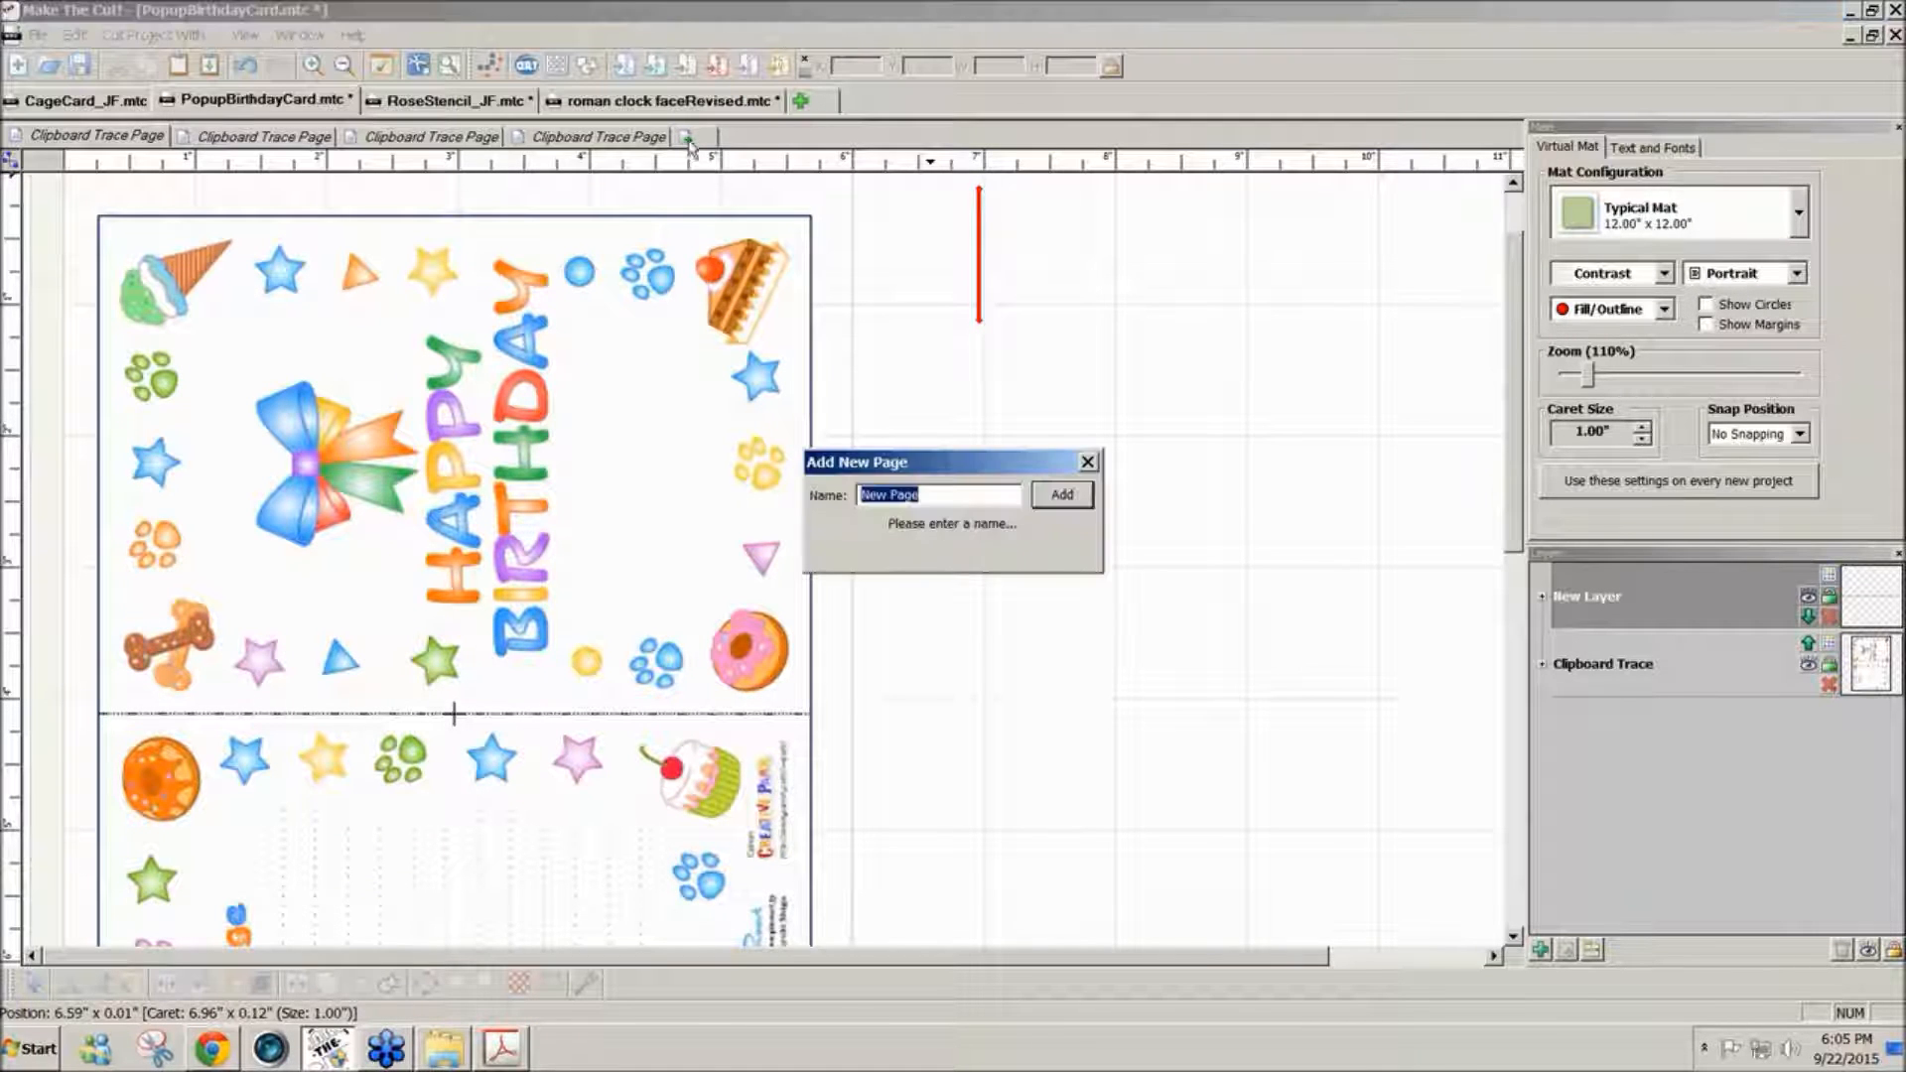
{"action": "left_click", "coordinate": [1058, 499]}
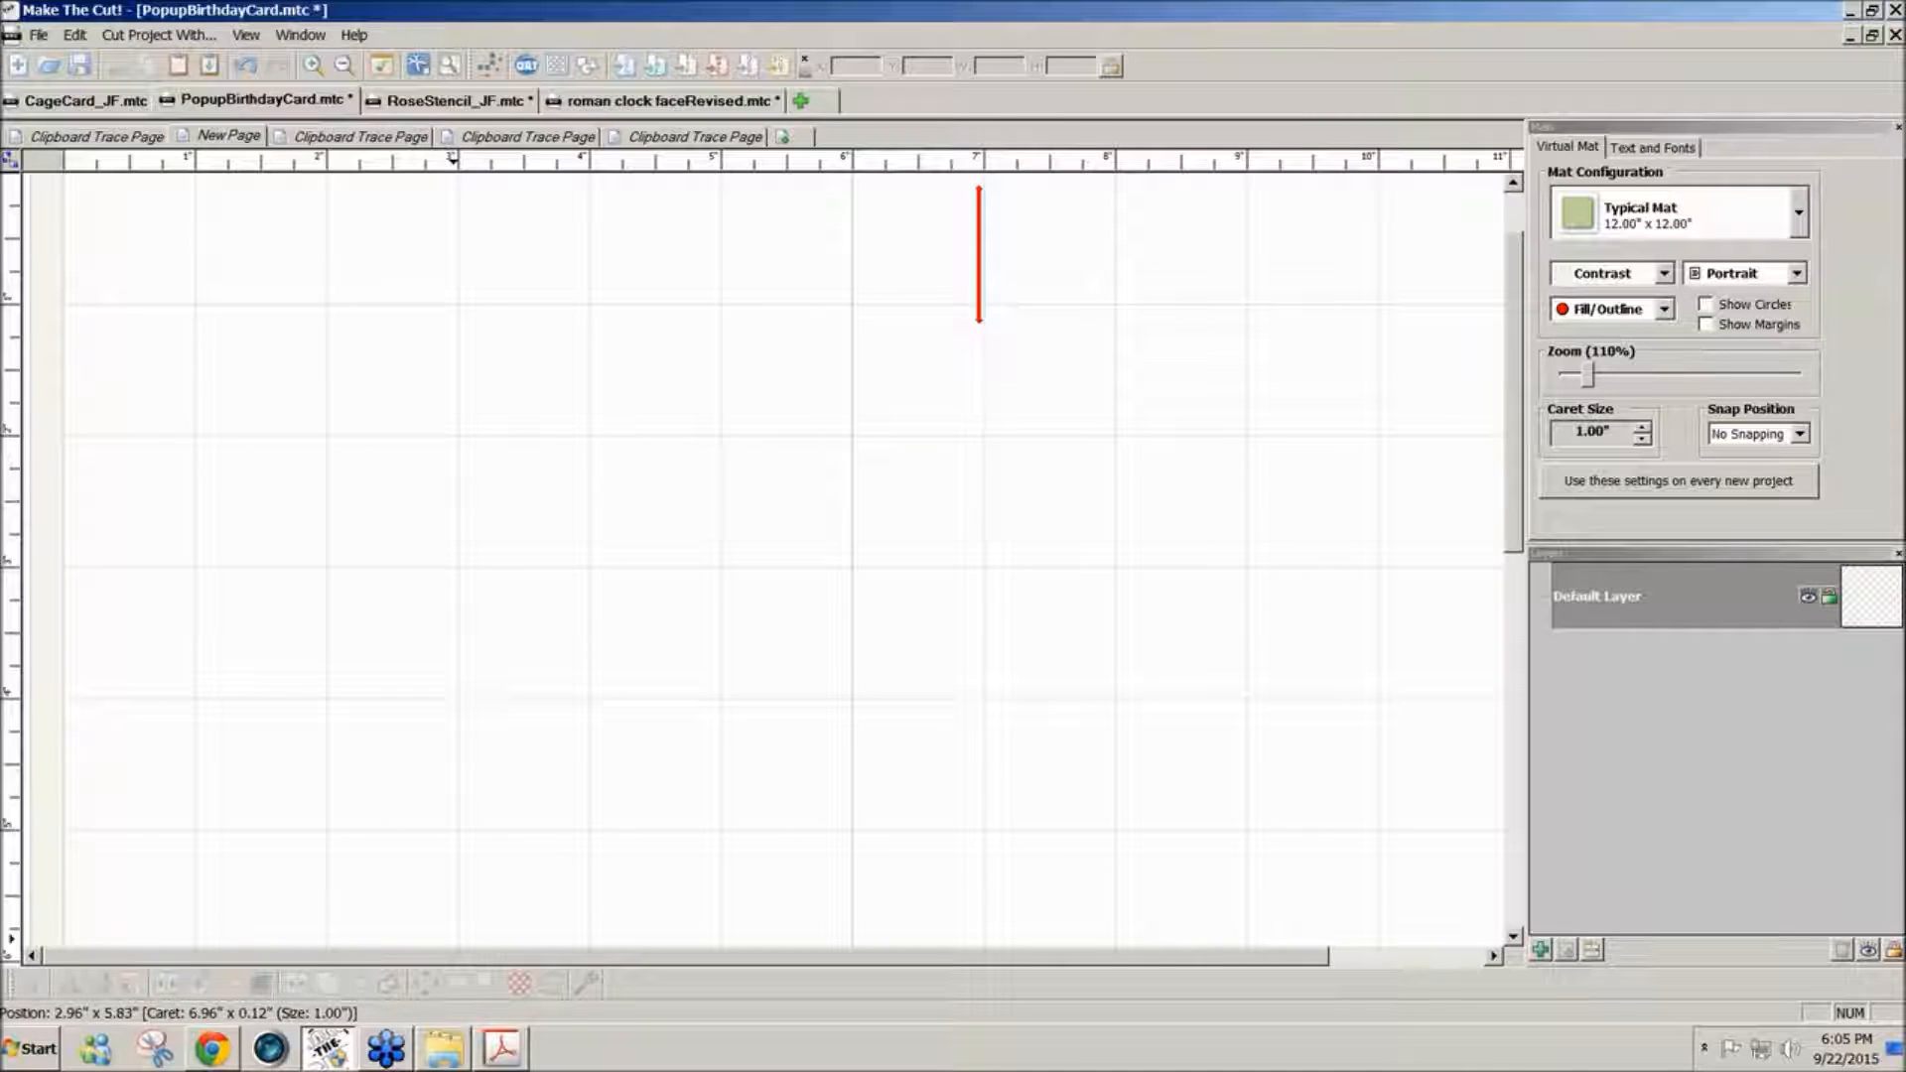
- Switch to the pop-up card pattern PDF in Adobe Acrobat and copy a snapshot of the whole A1 Card on page 2
{"action": "left_click", "coordinate": [497, 1050]}
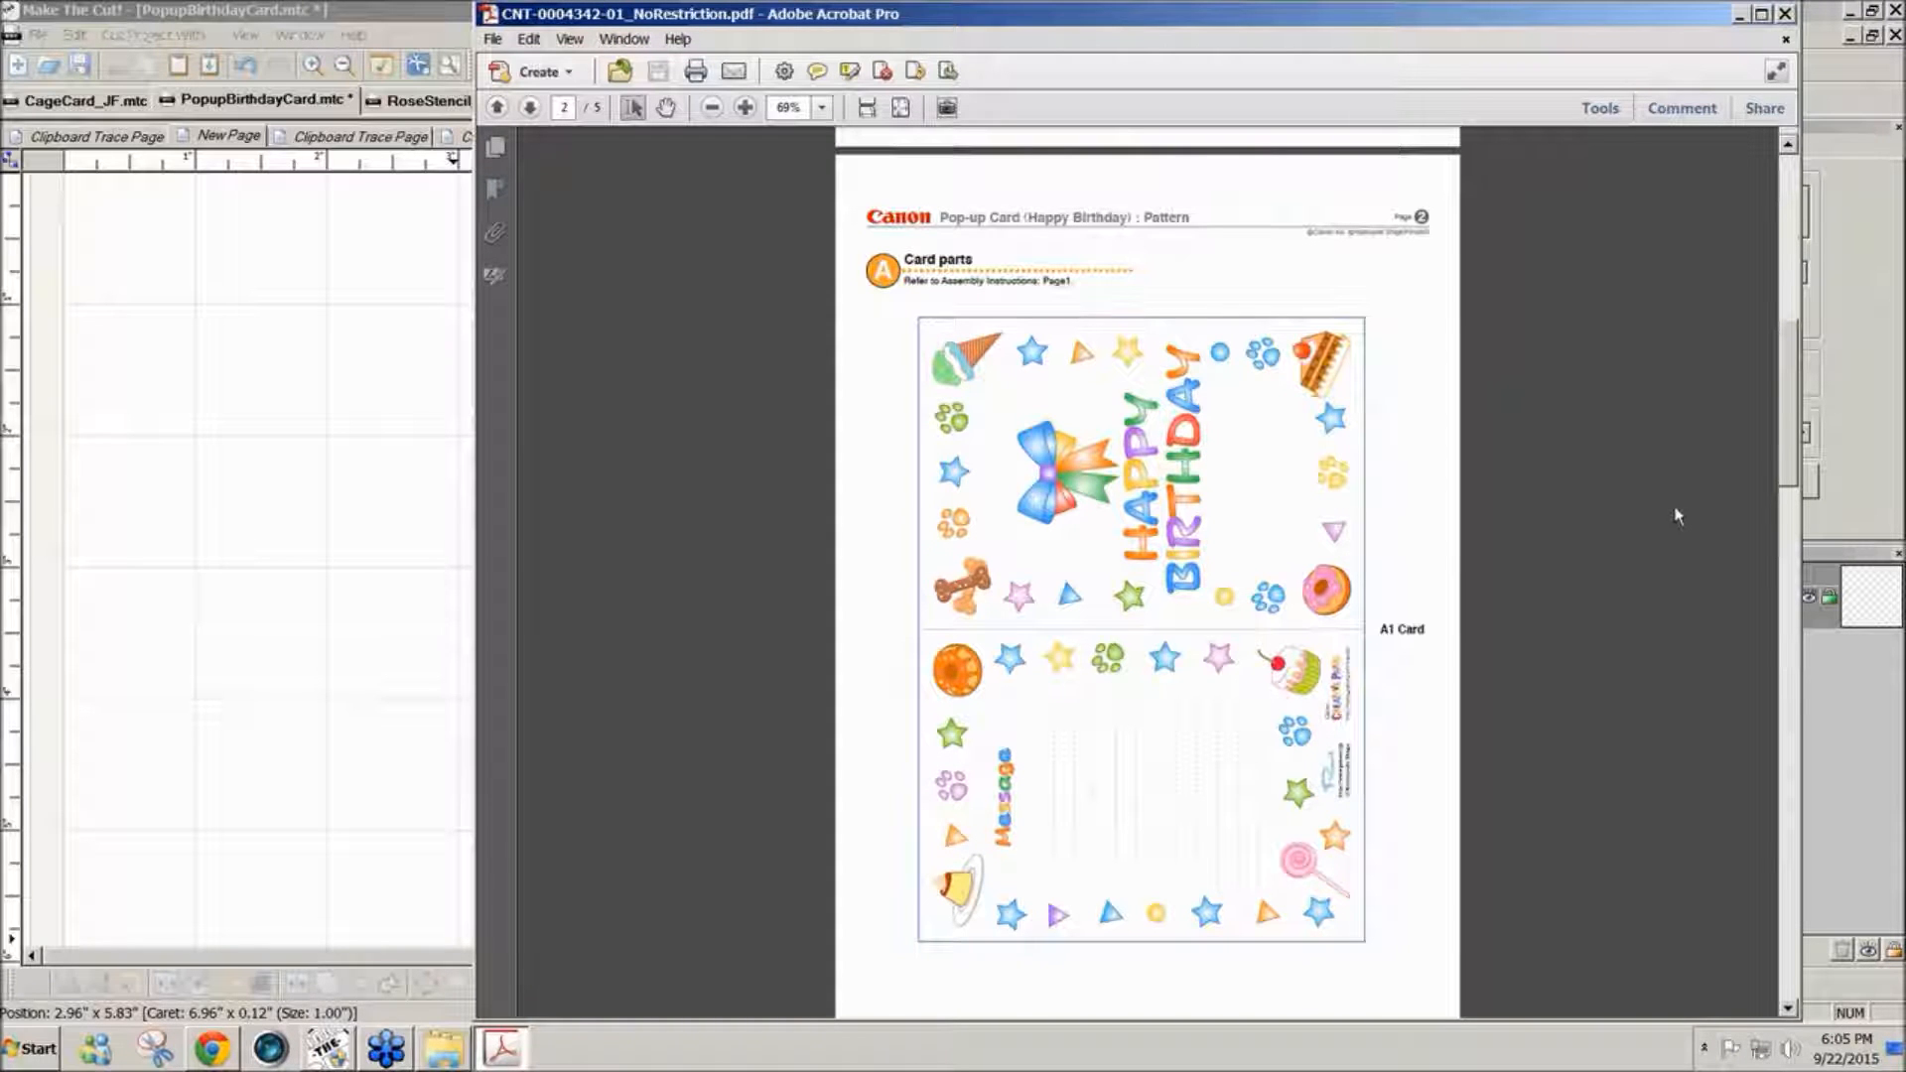
{"action": "left_click_drag", "start_coordinate": [1784, 470], "coordinate": [1788, 308]}
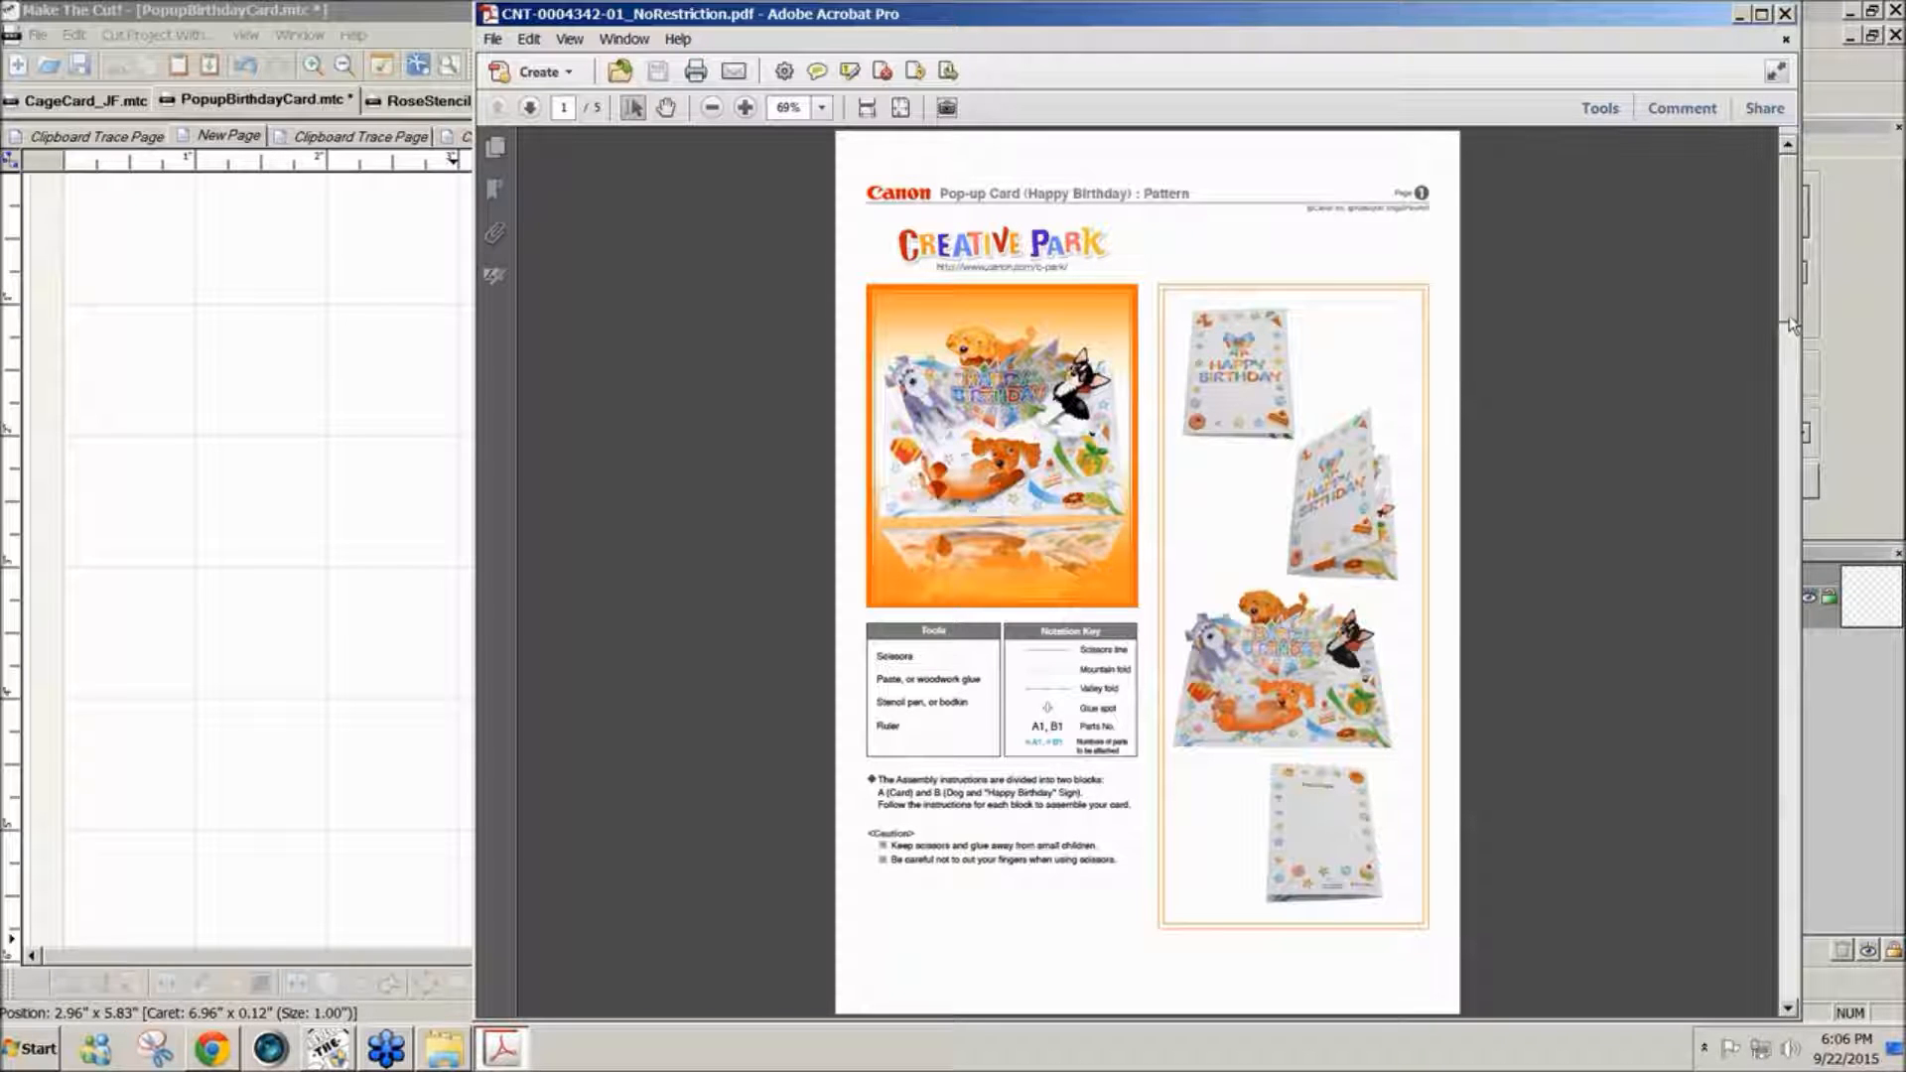
{"action": "scroll", "coordinate": [1790, 314], "scroll_direction": "down", "scroll_amount": 3}
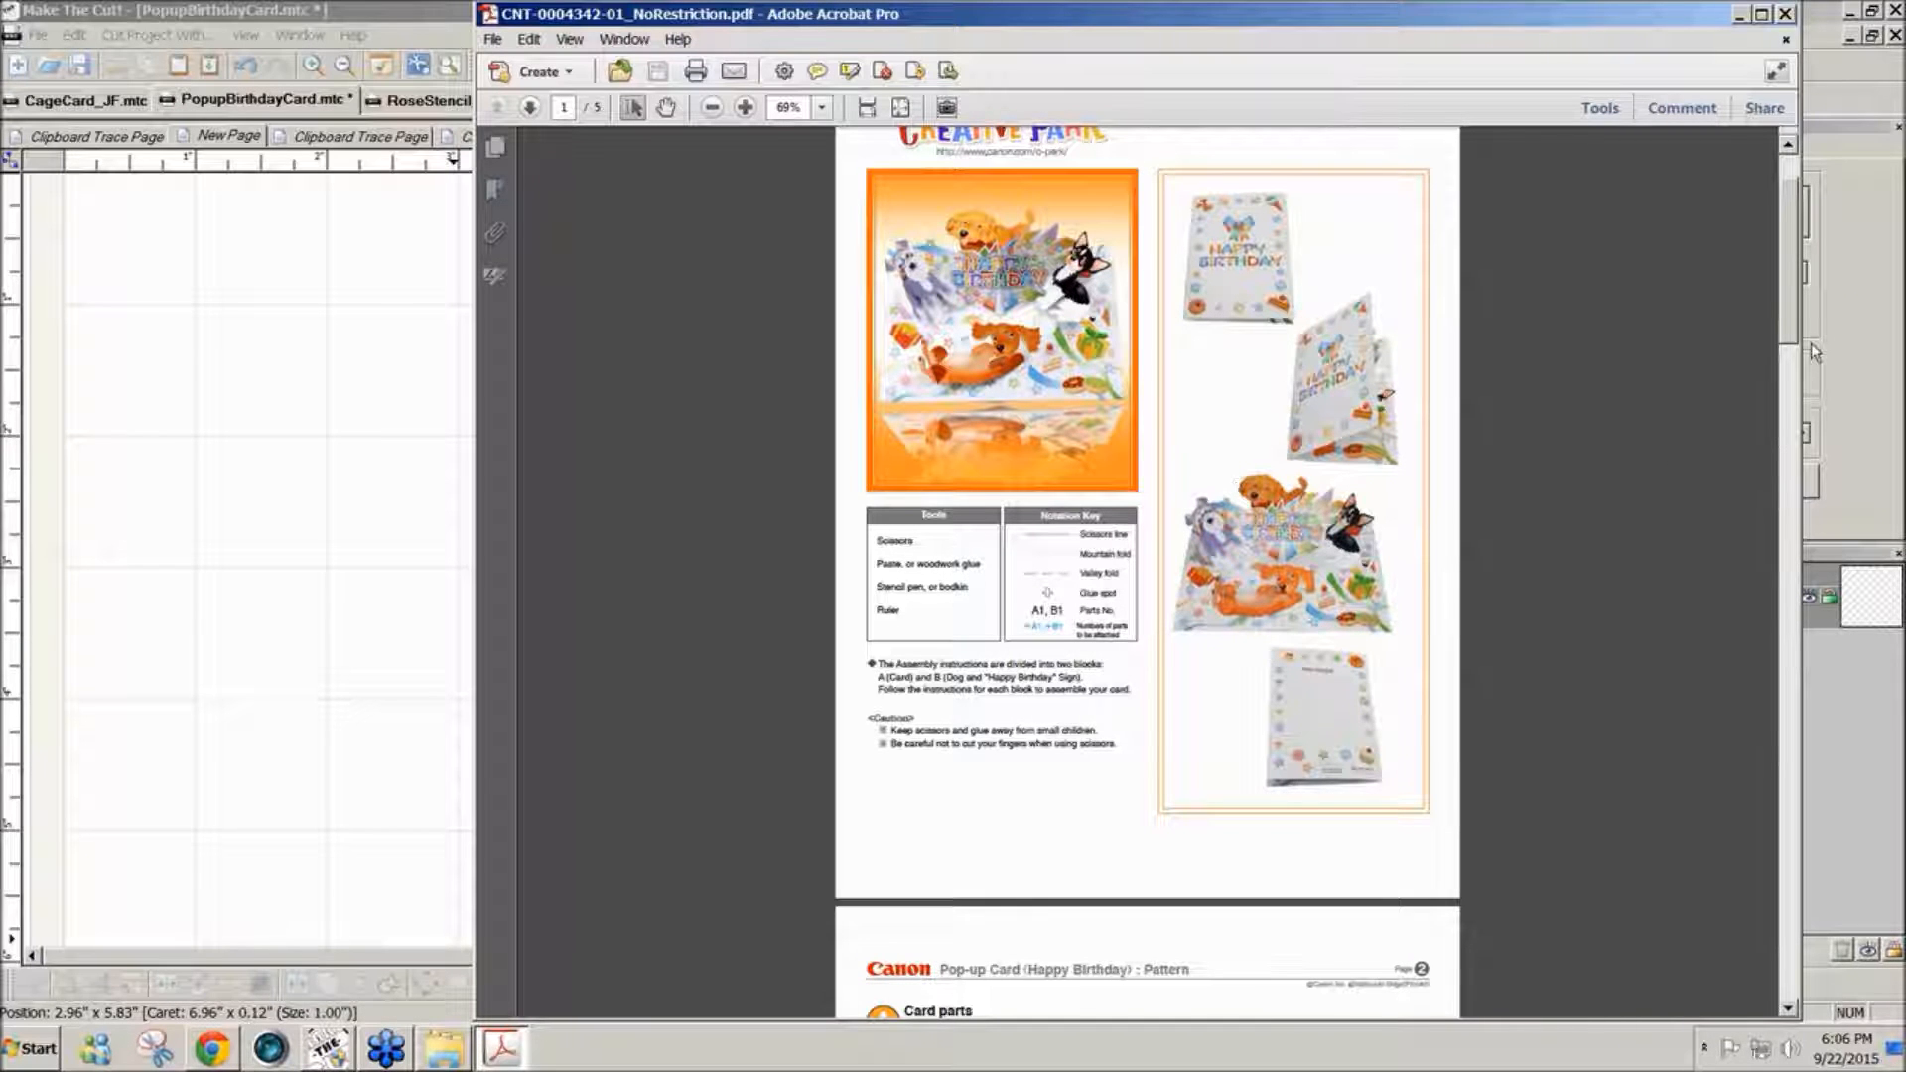
{"action": "left_click_drag", "start_coordinate": [1789, 338], "coordinate": [1789, 323]}
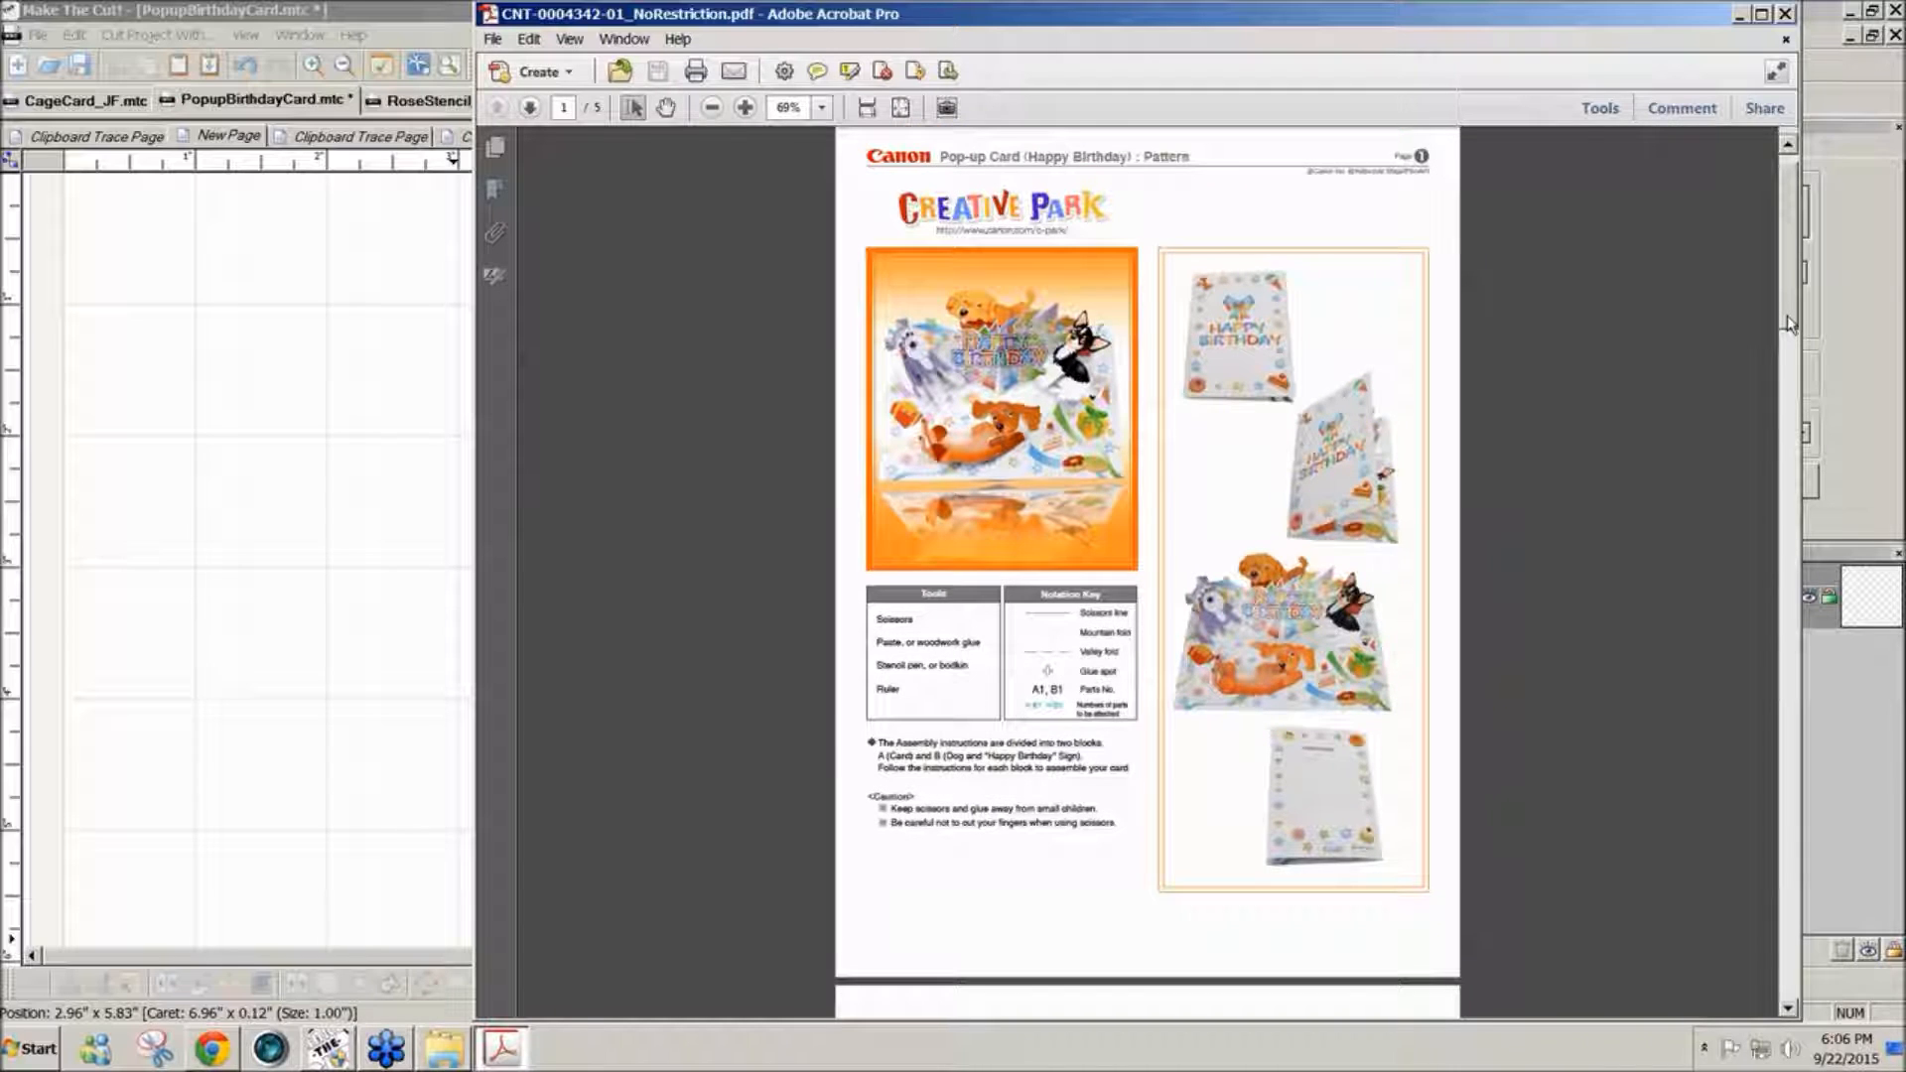
{"action": "left_click_drag", "start_coordinate": [1787, 313], "coordinate": [1773, 490]}
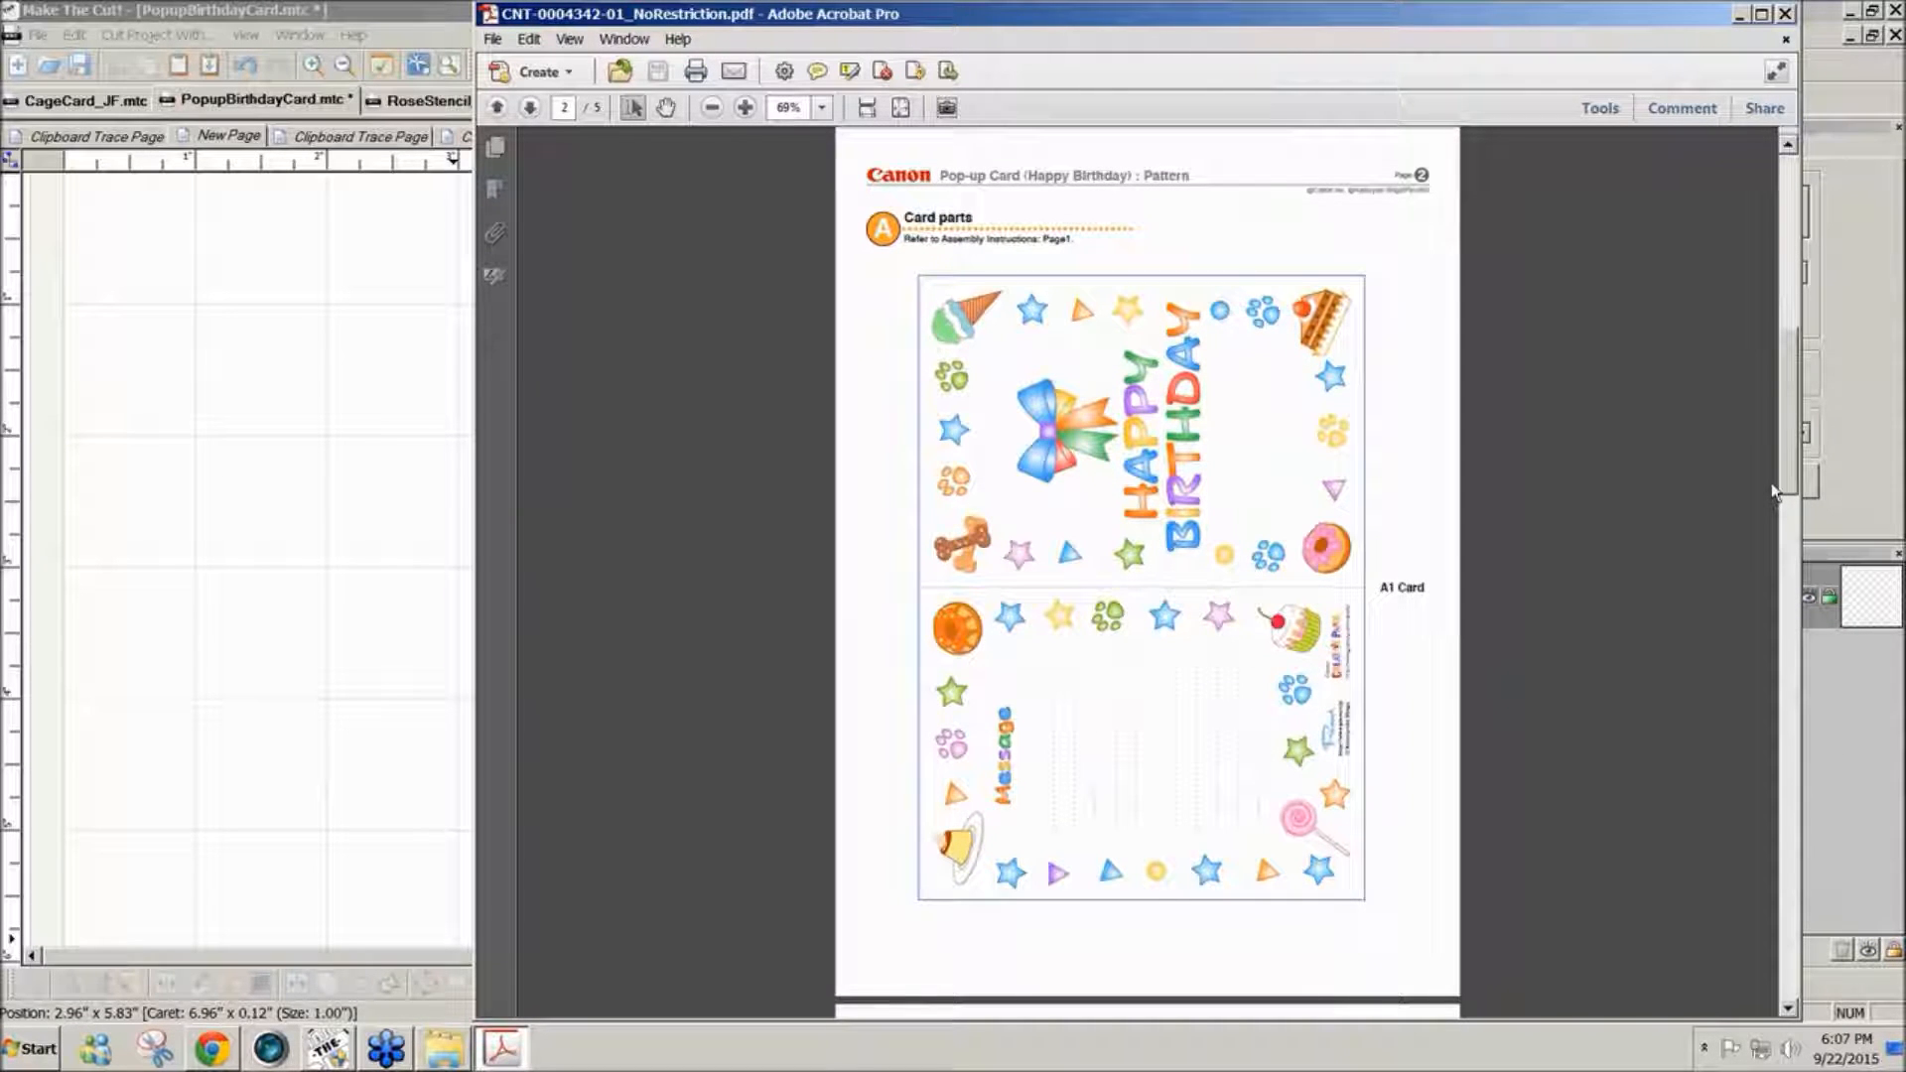
{"action": "left_click", "coordinate": [530, 41]}
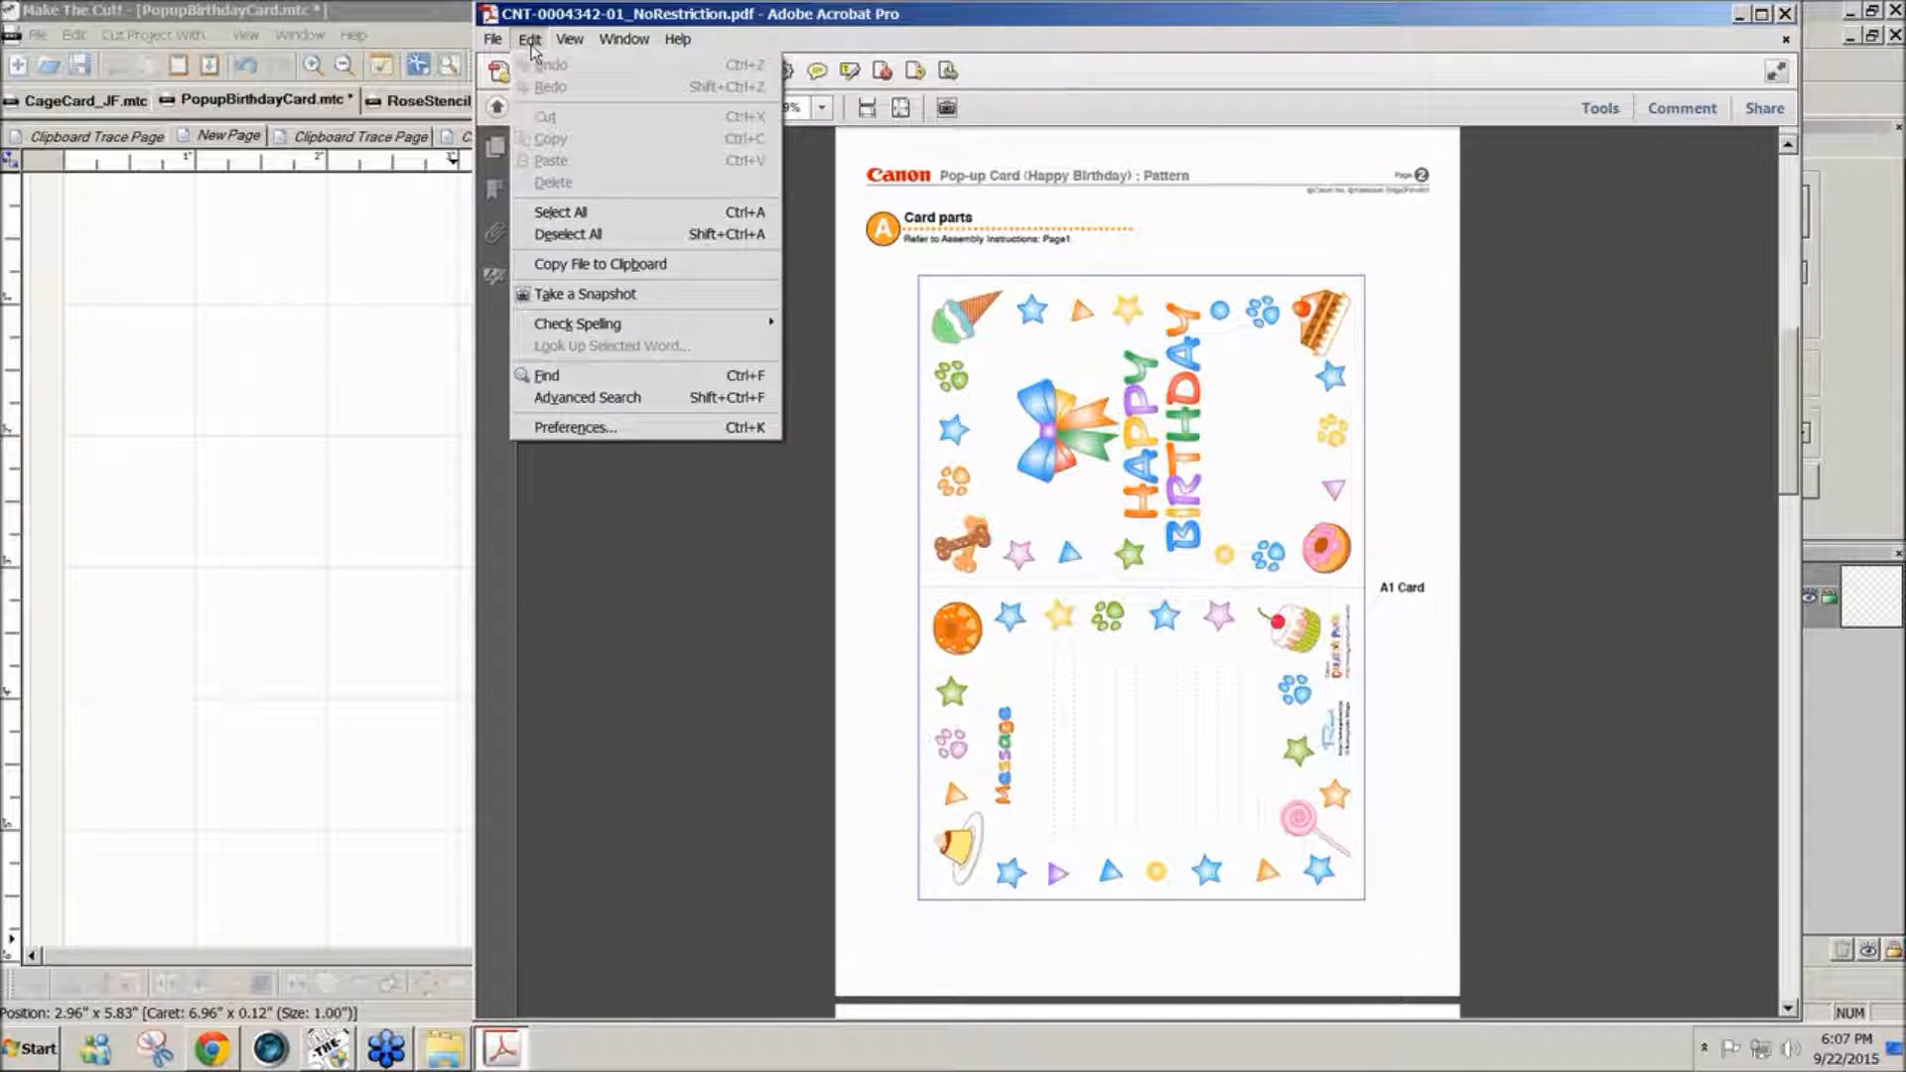
{"action": "mouse_move", "coordinate": [498, 47]}
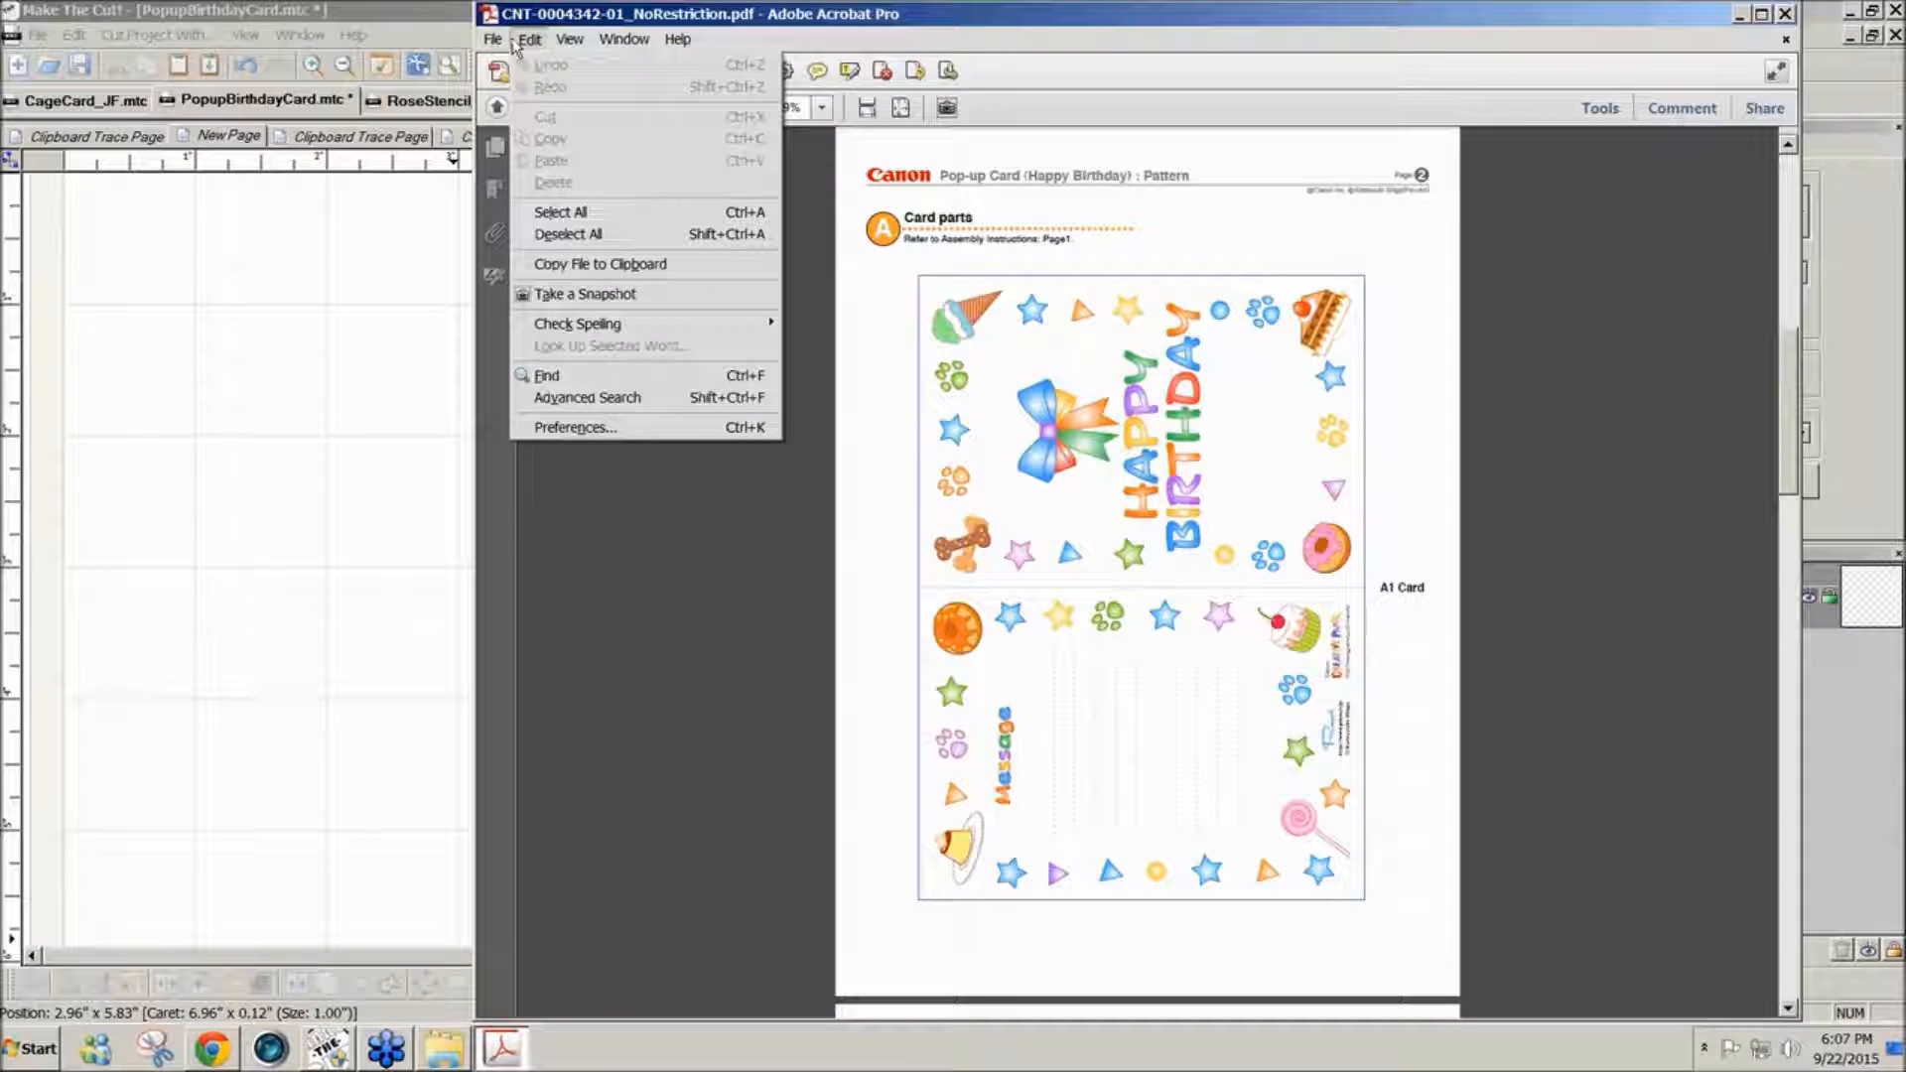
{"action": "left_click", "coordinate": [577, 296]}
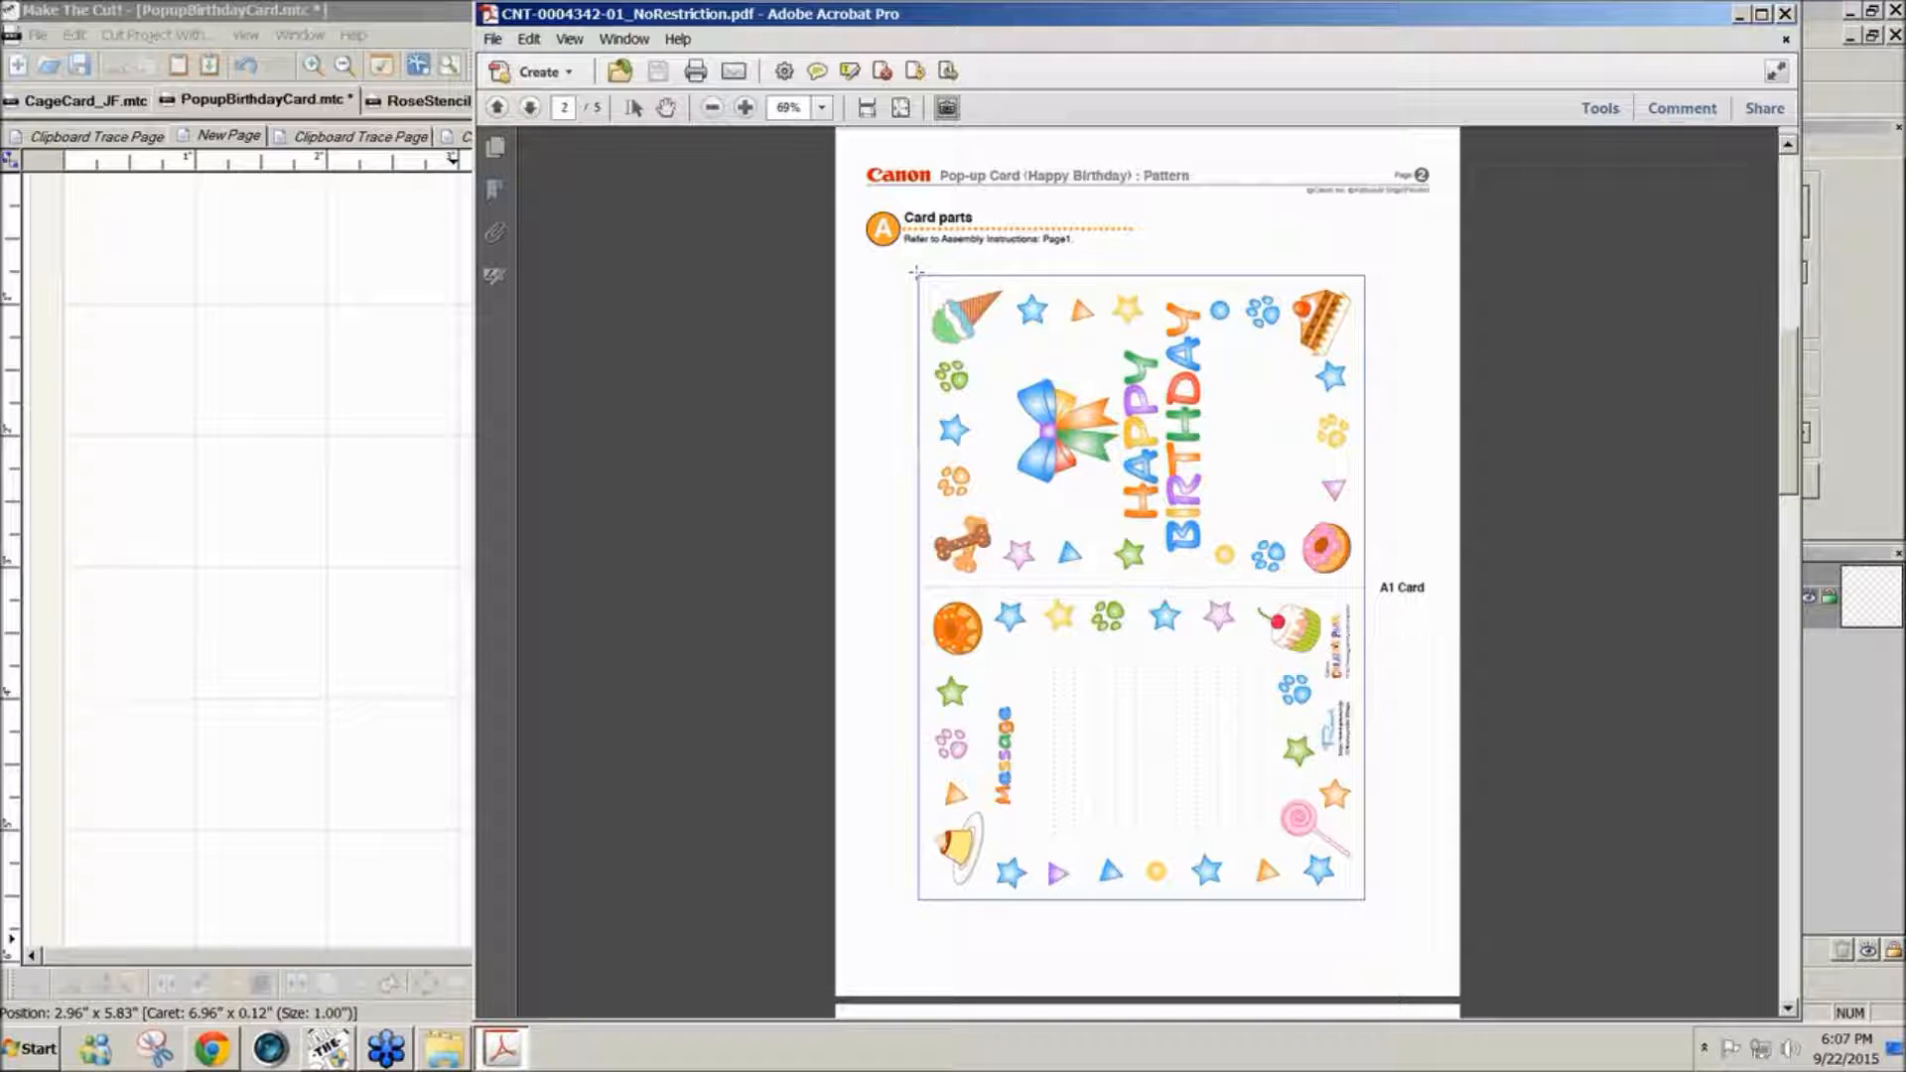
{"action": "left_click_drag", "start_coordinate": [916, 271], "coordinate": [1364, 904]}
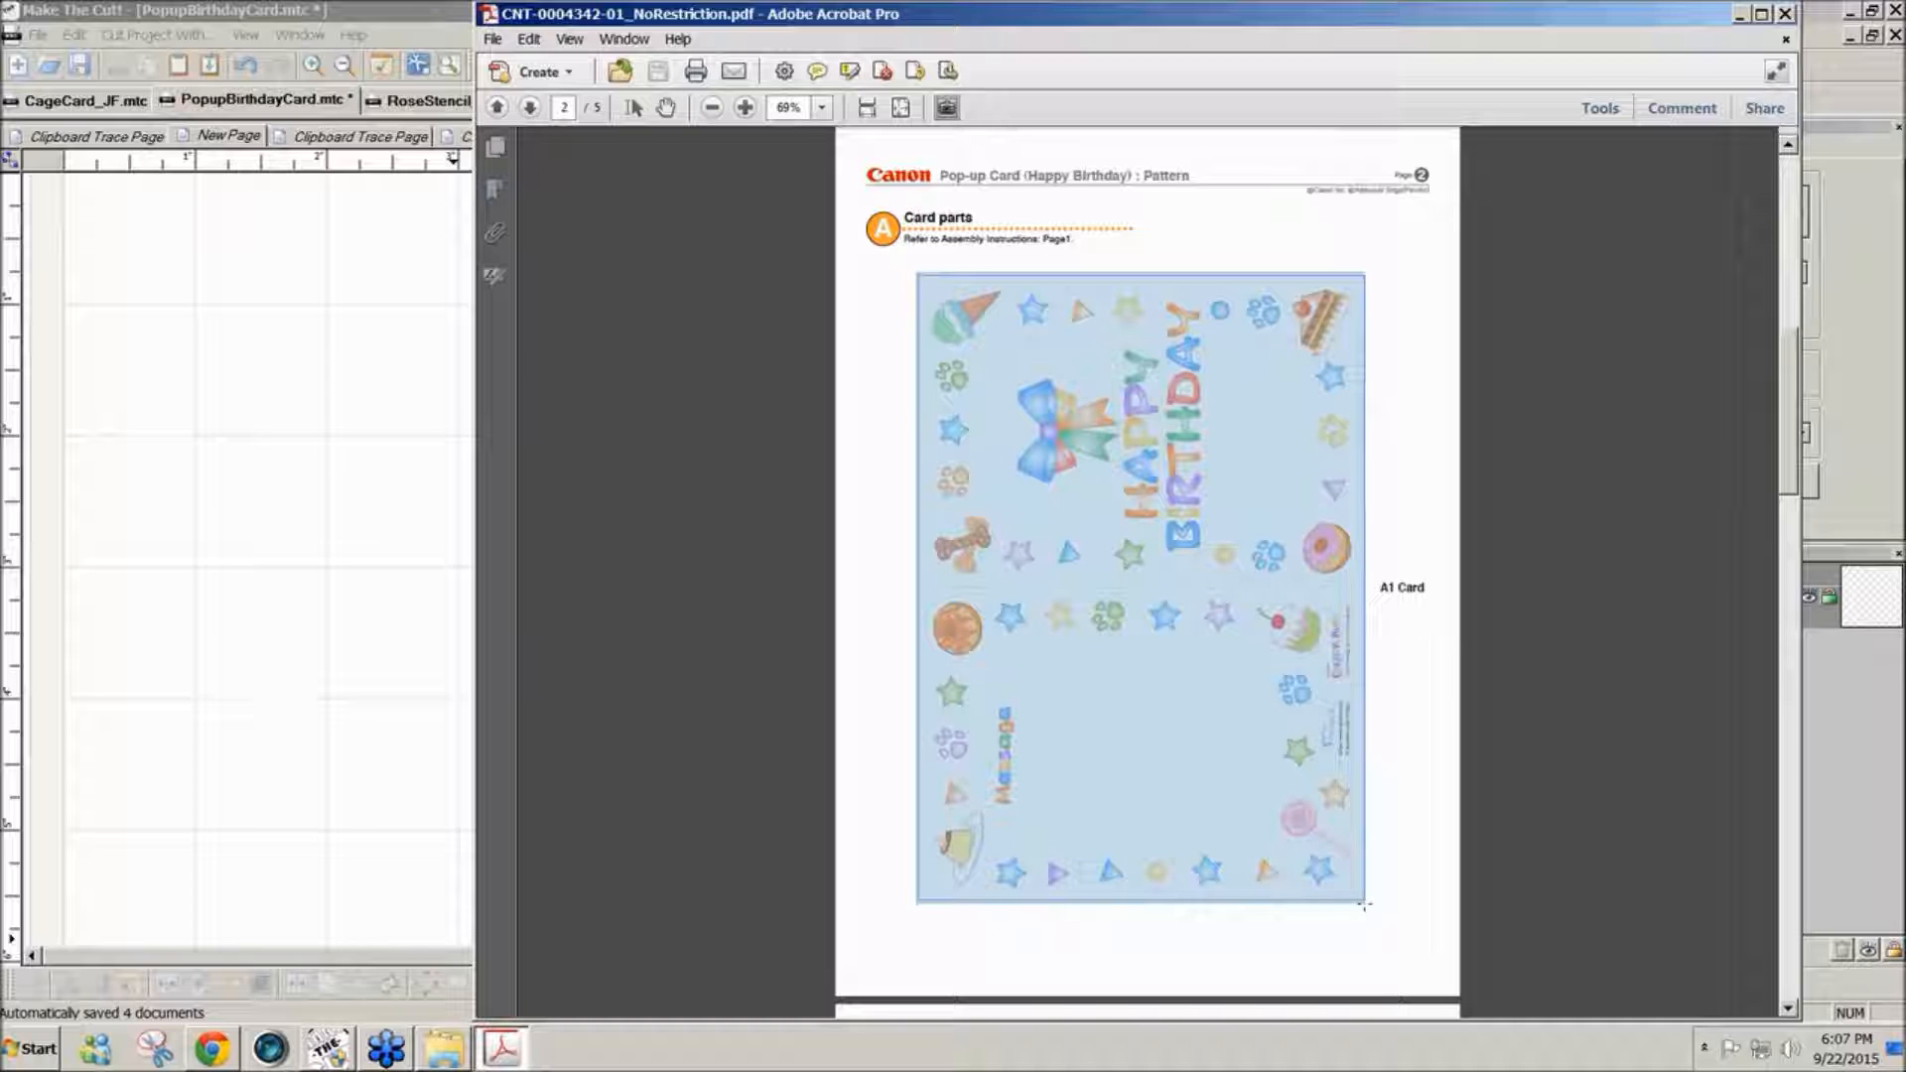
{"action": "left_click_drag", "start_coordinate": [1365, 905], "coordinate": [1364, 906]}
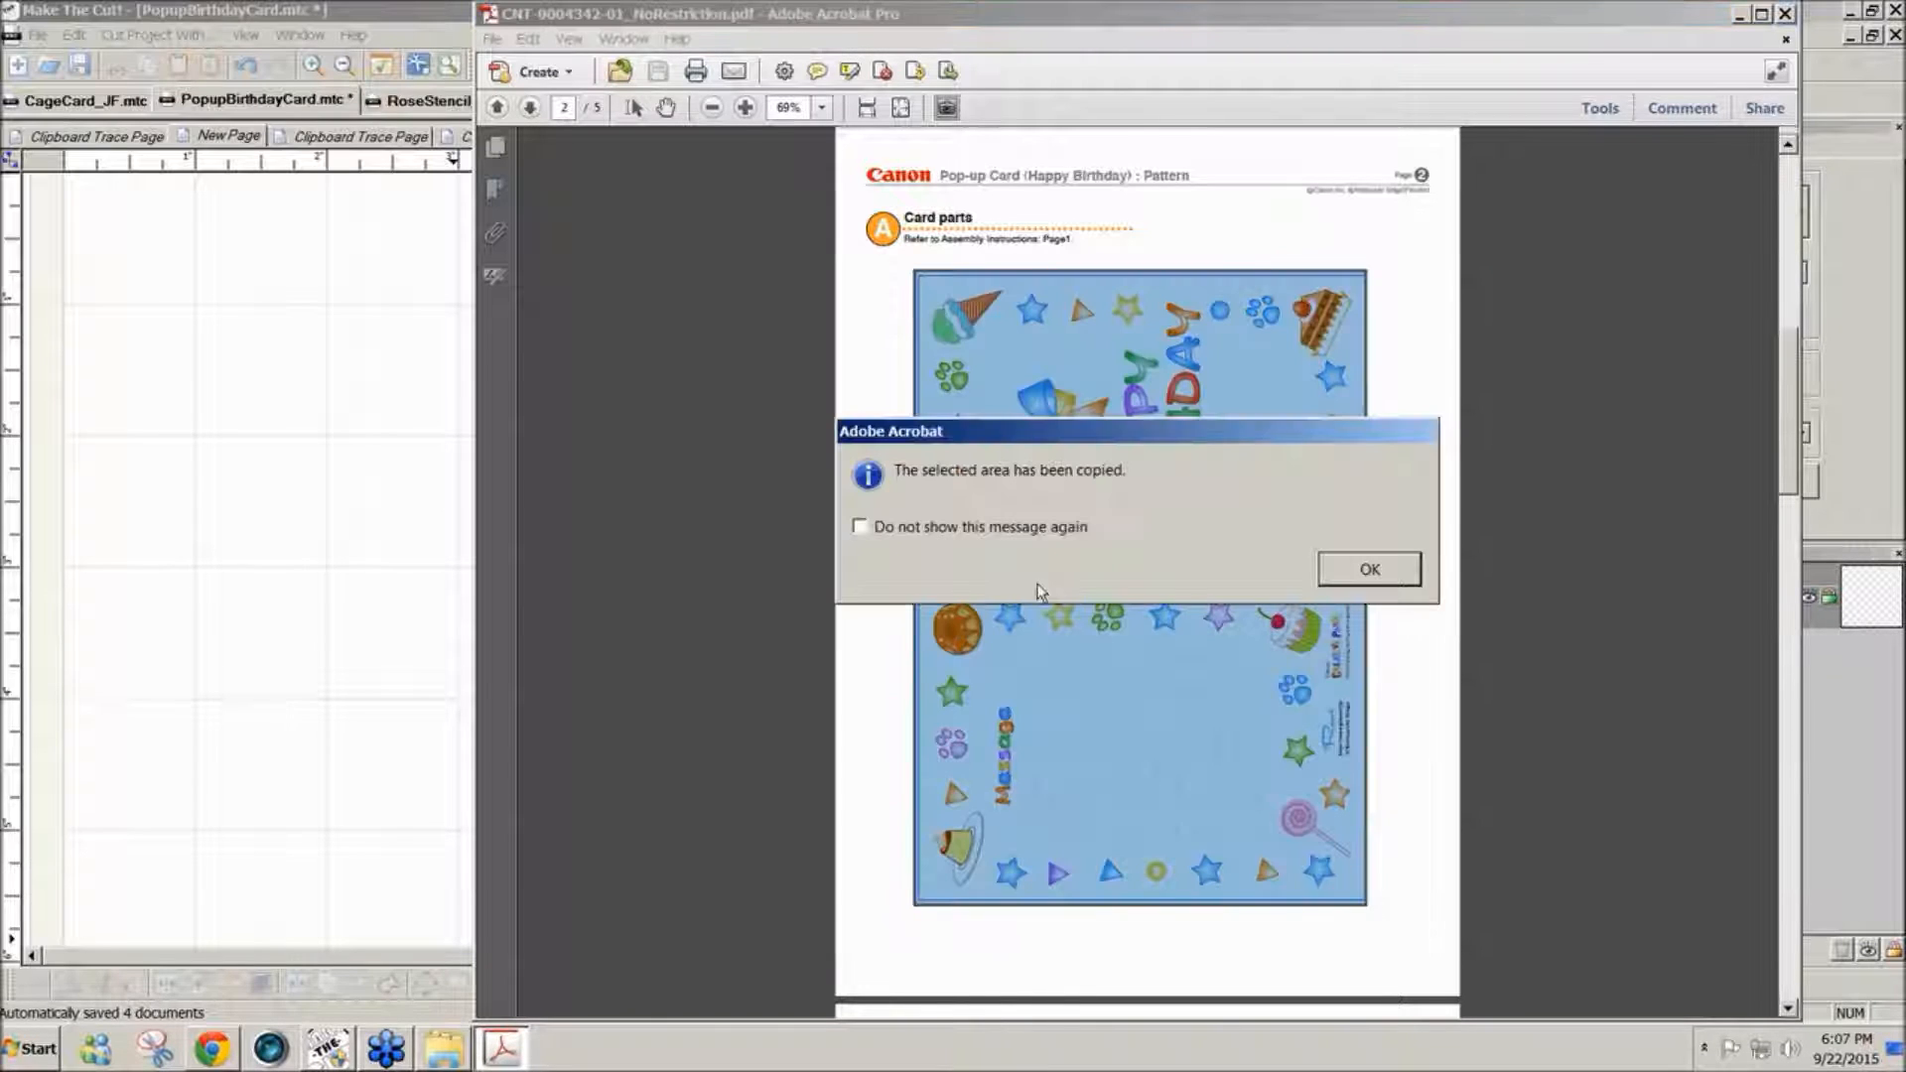
{"action": "left_click", "coordinate": [1369, 570]}
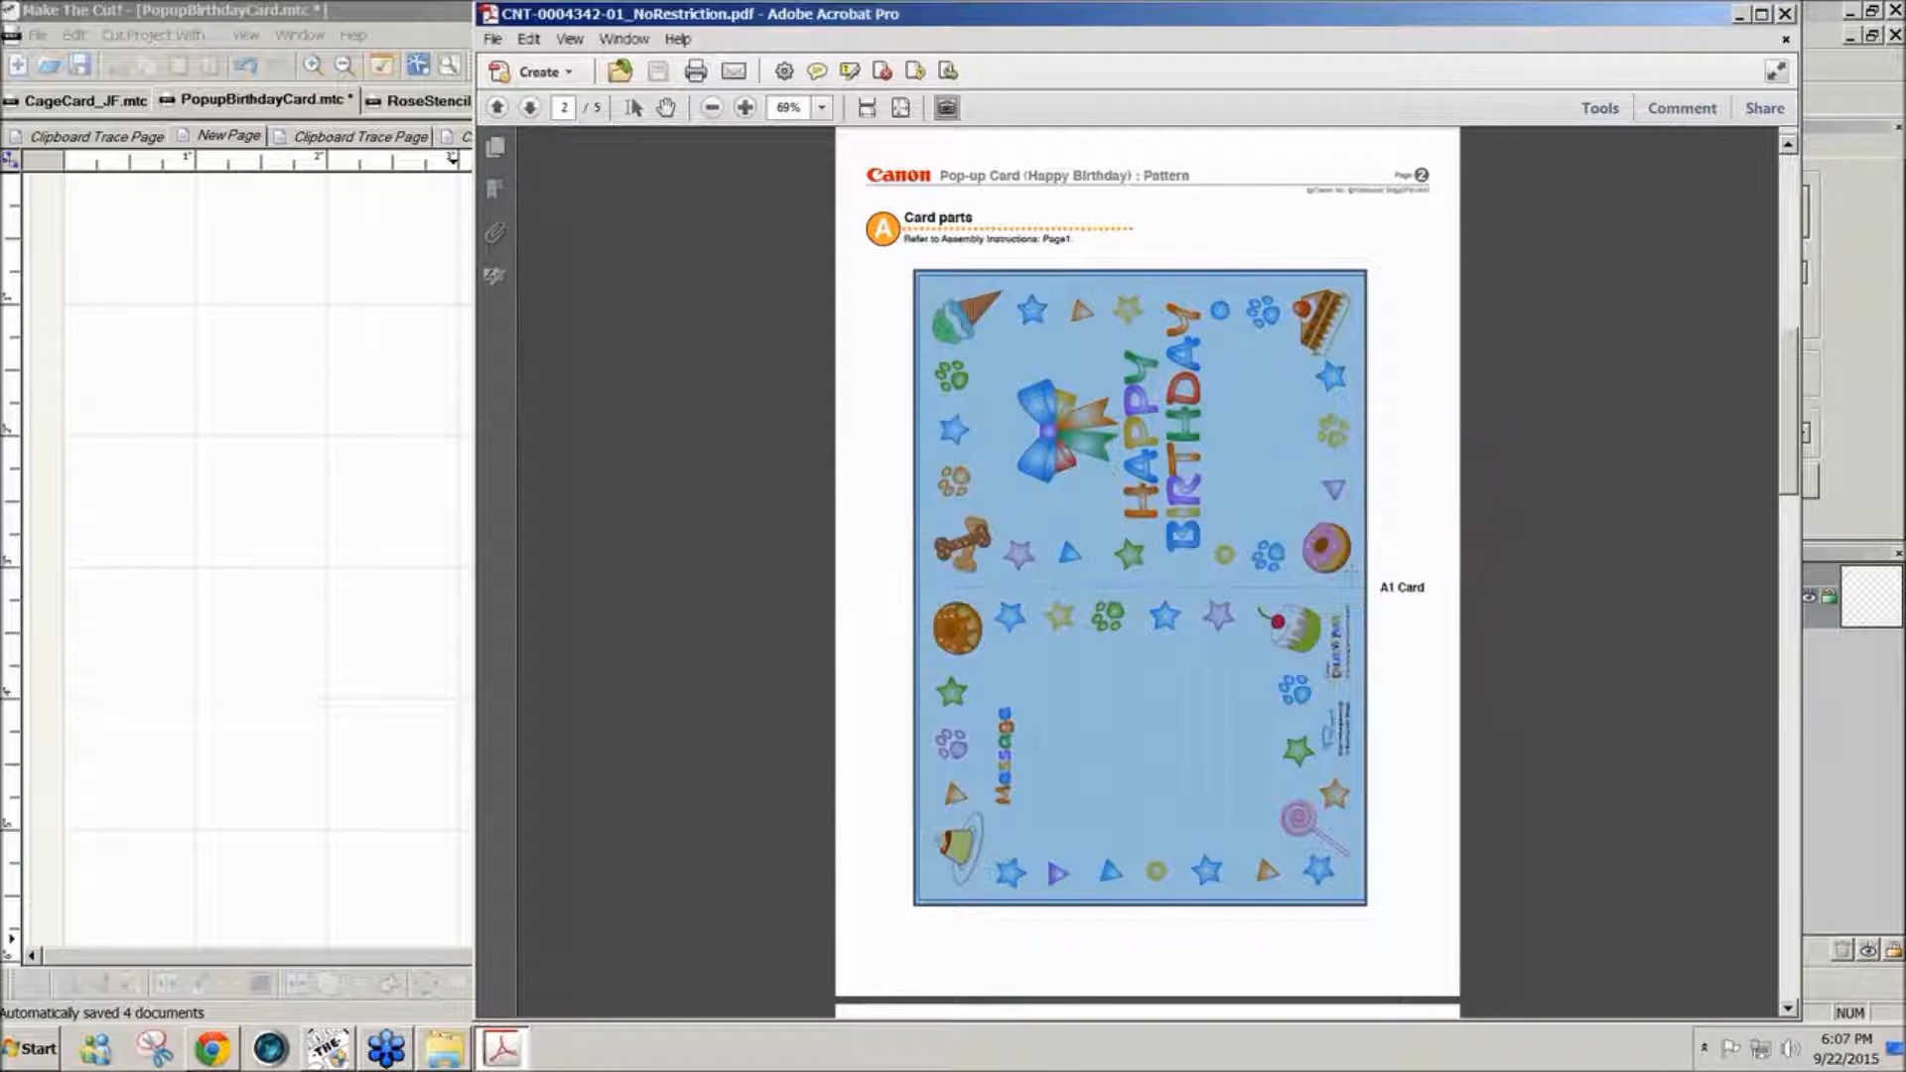
- Return to Make The Cut, place the caret in the mat's upper-left corner and load the copied card image for pixel tracing
{"action": "left_click", "coordinate": [328, 1045]}
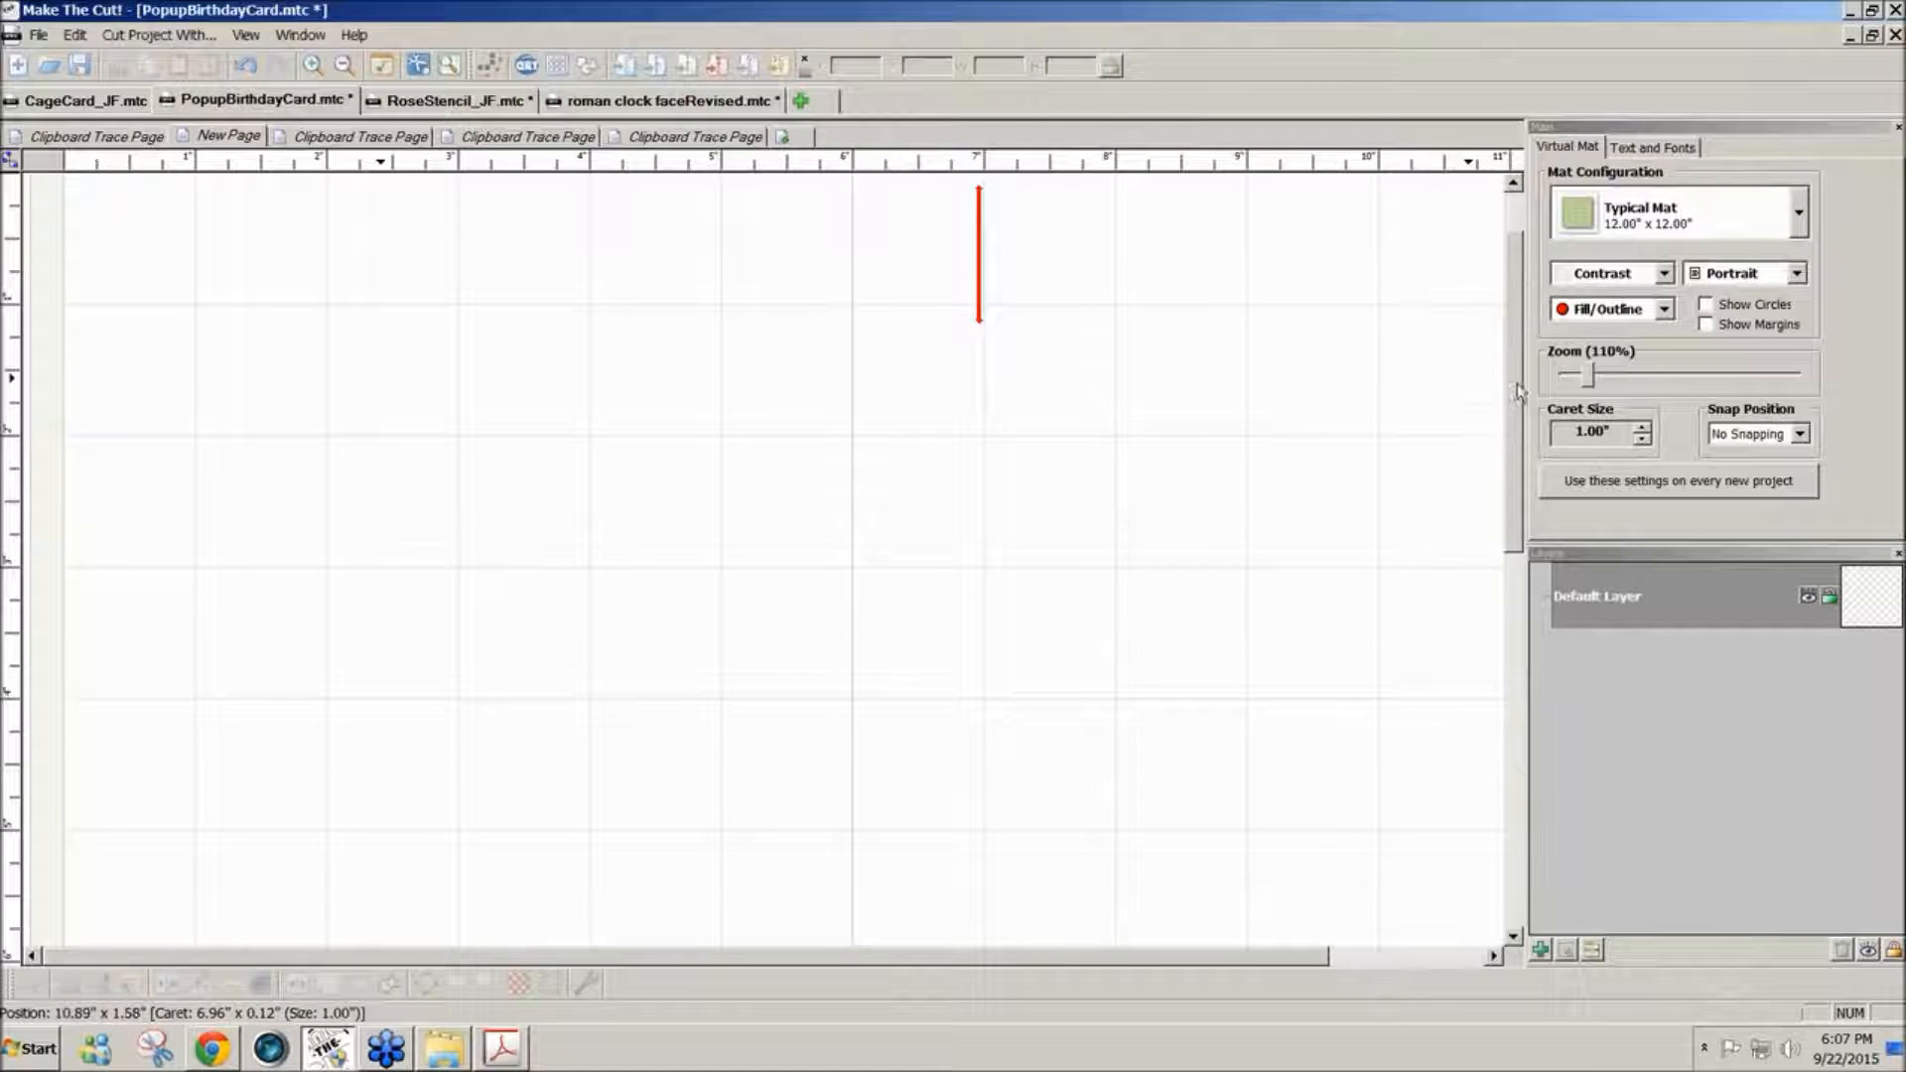
{"action": "left_click_drag", "start_coordinate": [1511, 388], "coordinate": [1532, 289]}
{"action": "left_click", "coordinate": [73, 319]}
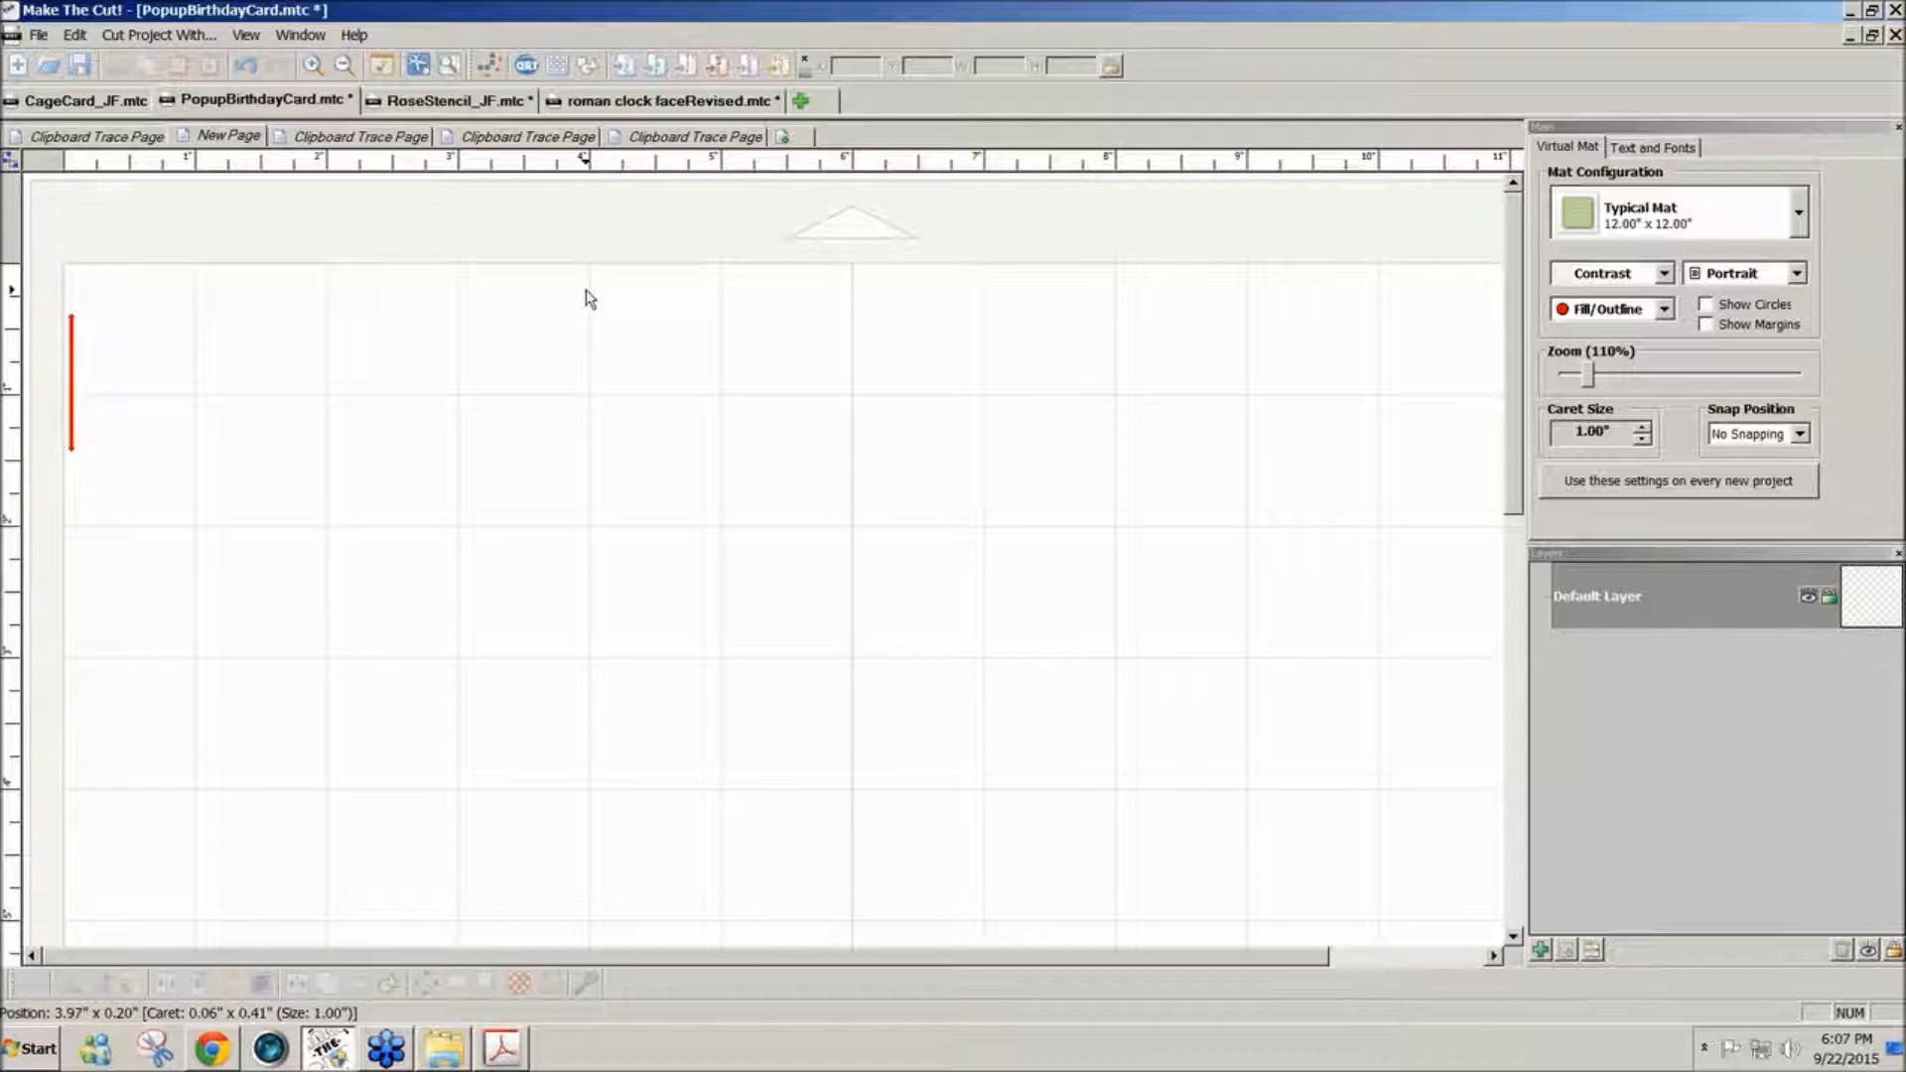
{"action": "left_click", "coordinate": [488, 70]}
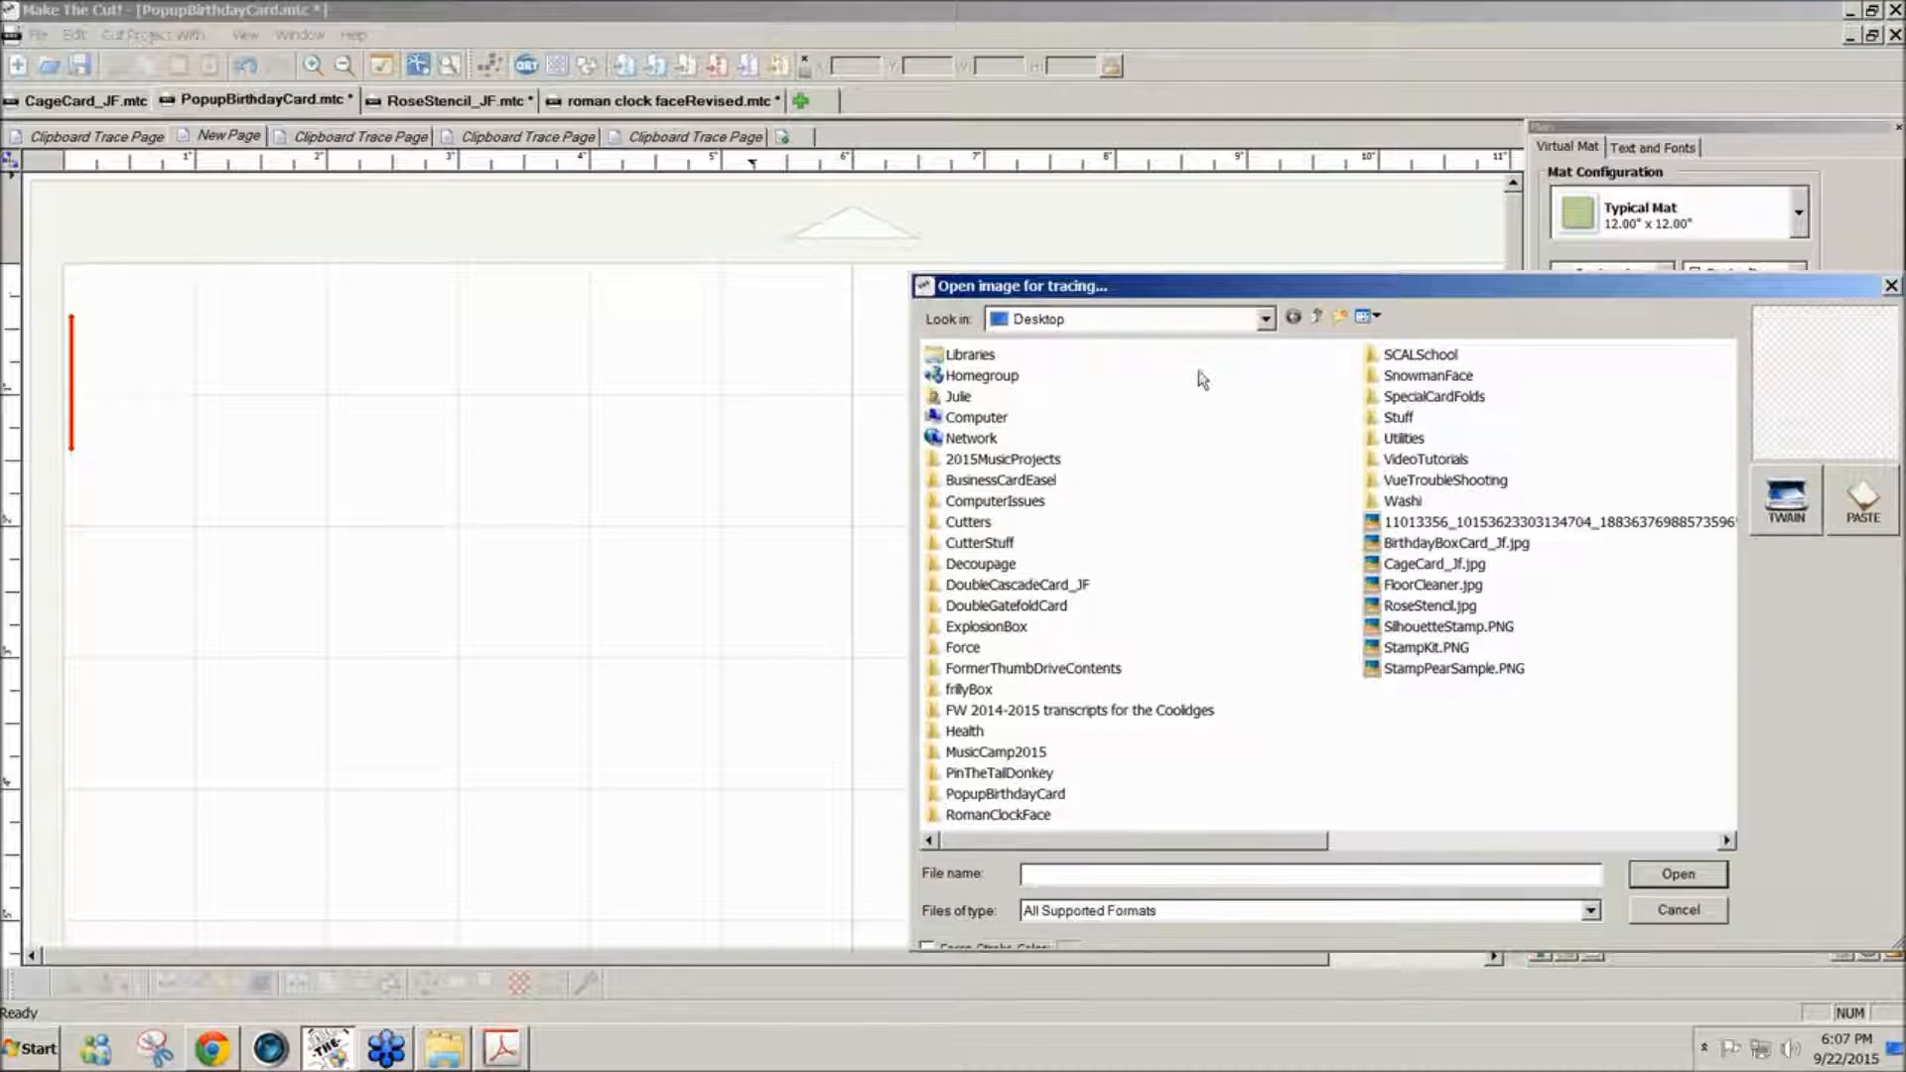
{"action": "left_click", "coordinate": [1862, 497]}
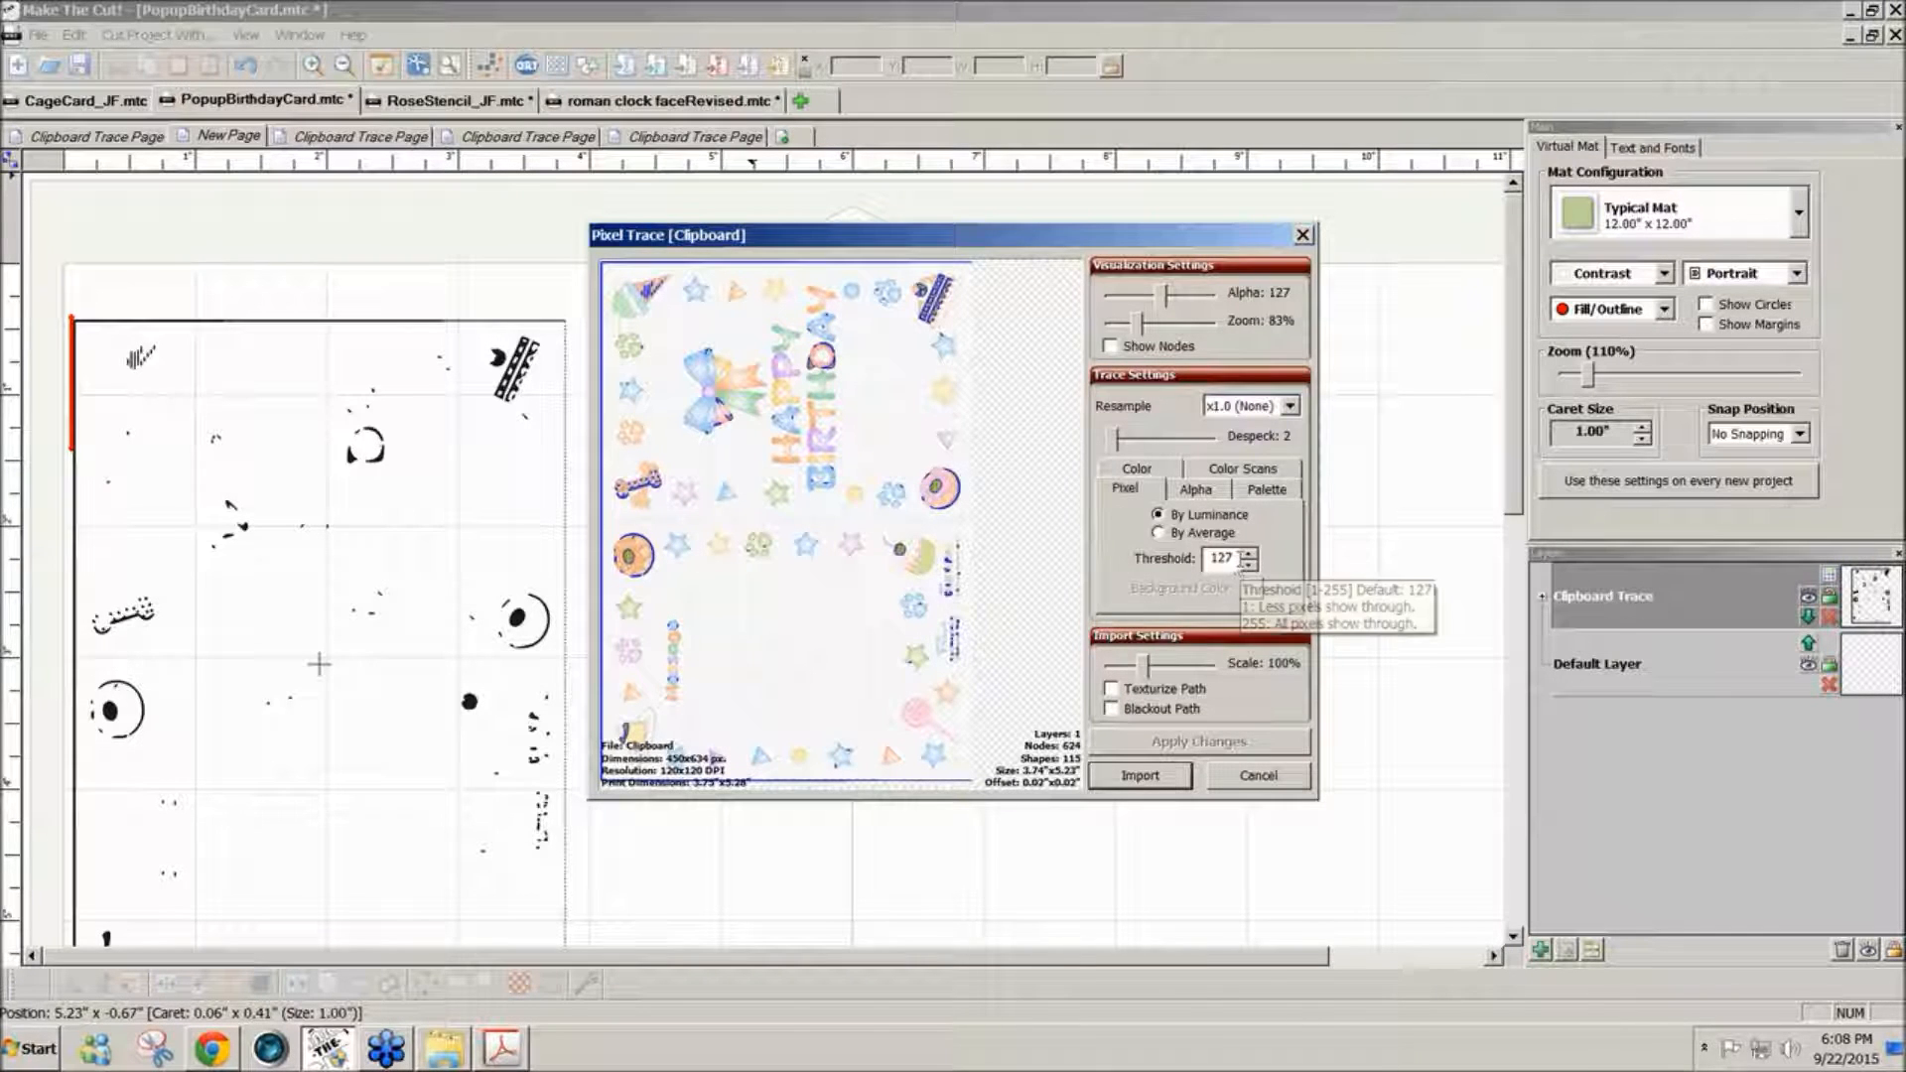
- Set the trace threshold to 225, enable Texturize Path and apply the changes
{"action": "double_click", "coordinate": [1223, 558]}
{"action": "type", "text": "225"}
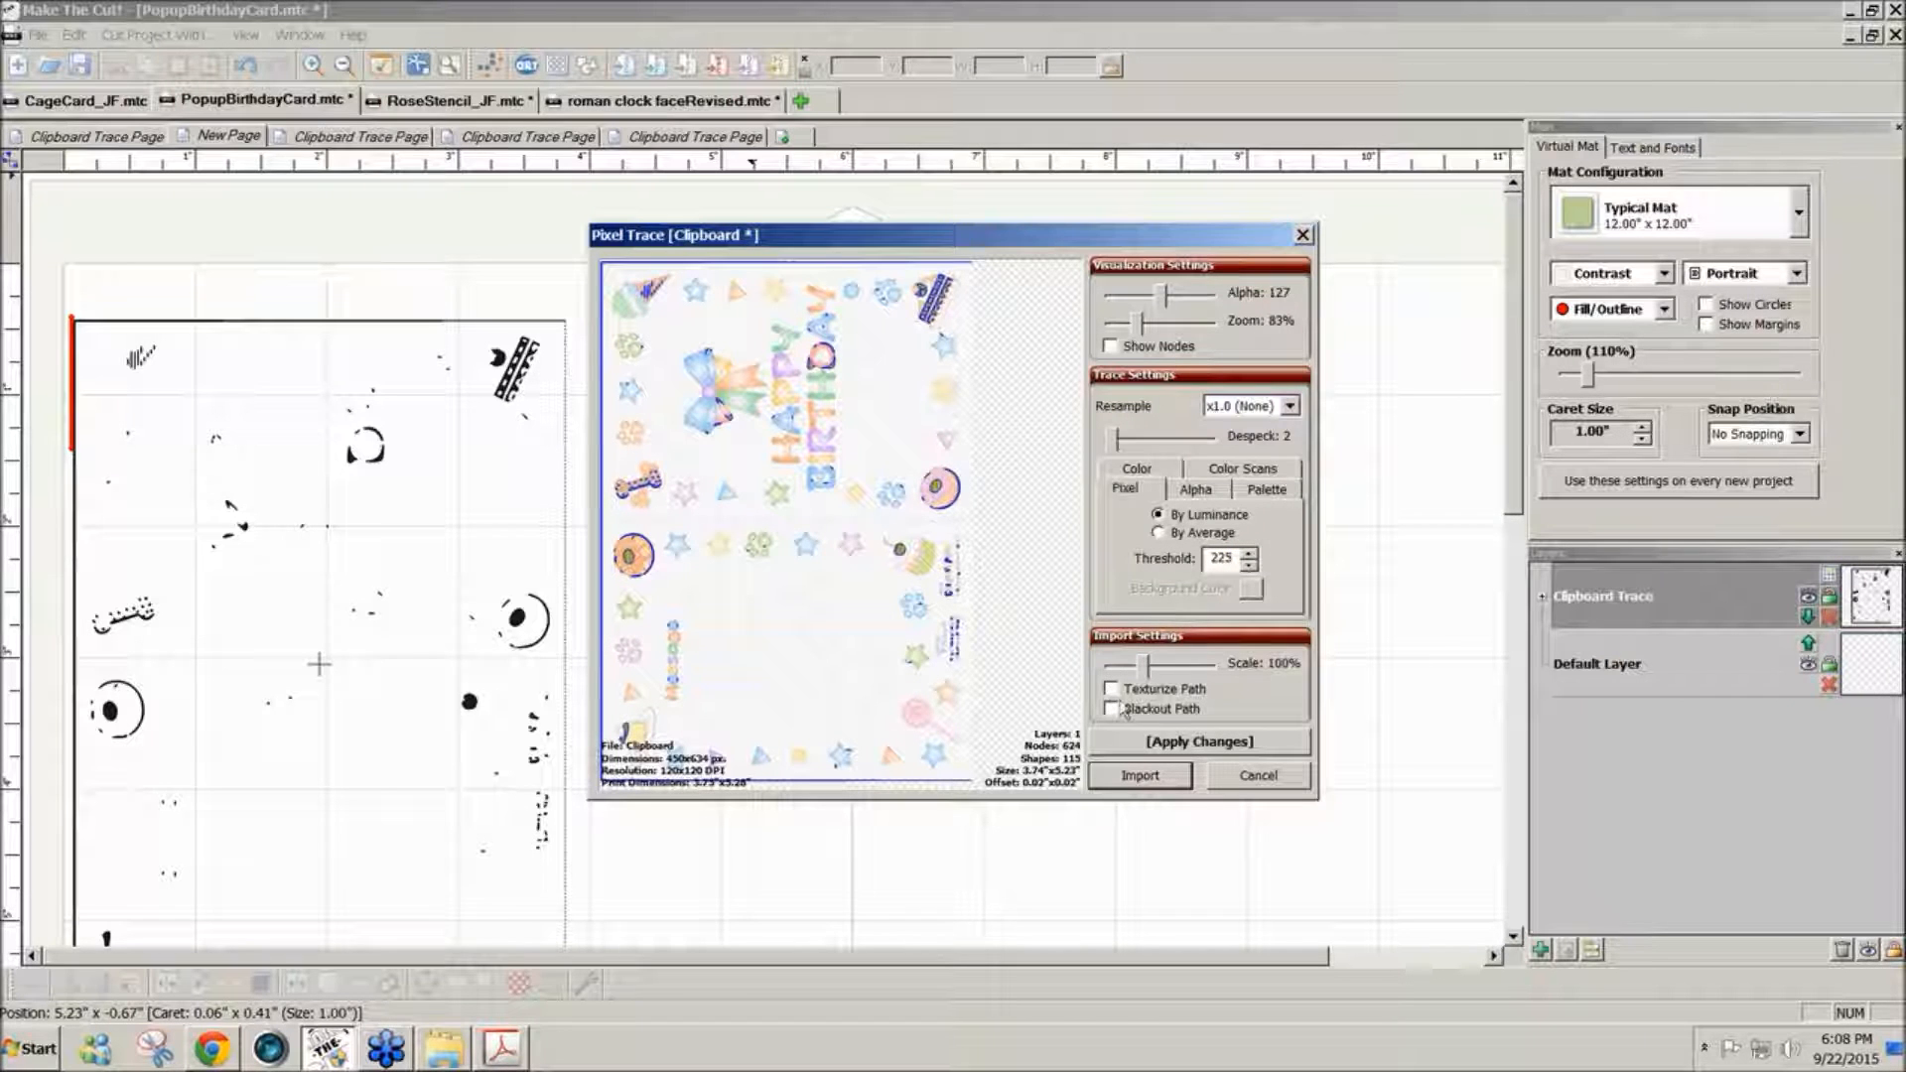
{"action": "left_click", "coordinate": [1111, 689]}
{"action": "left_click", "coordinate": [1207, 743]}
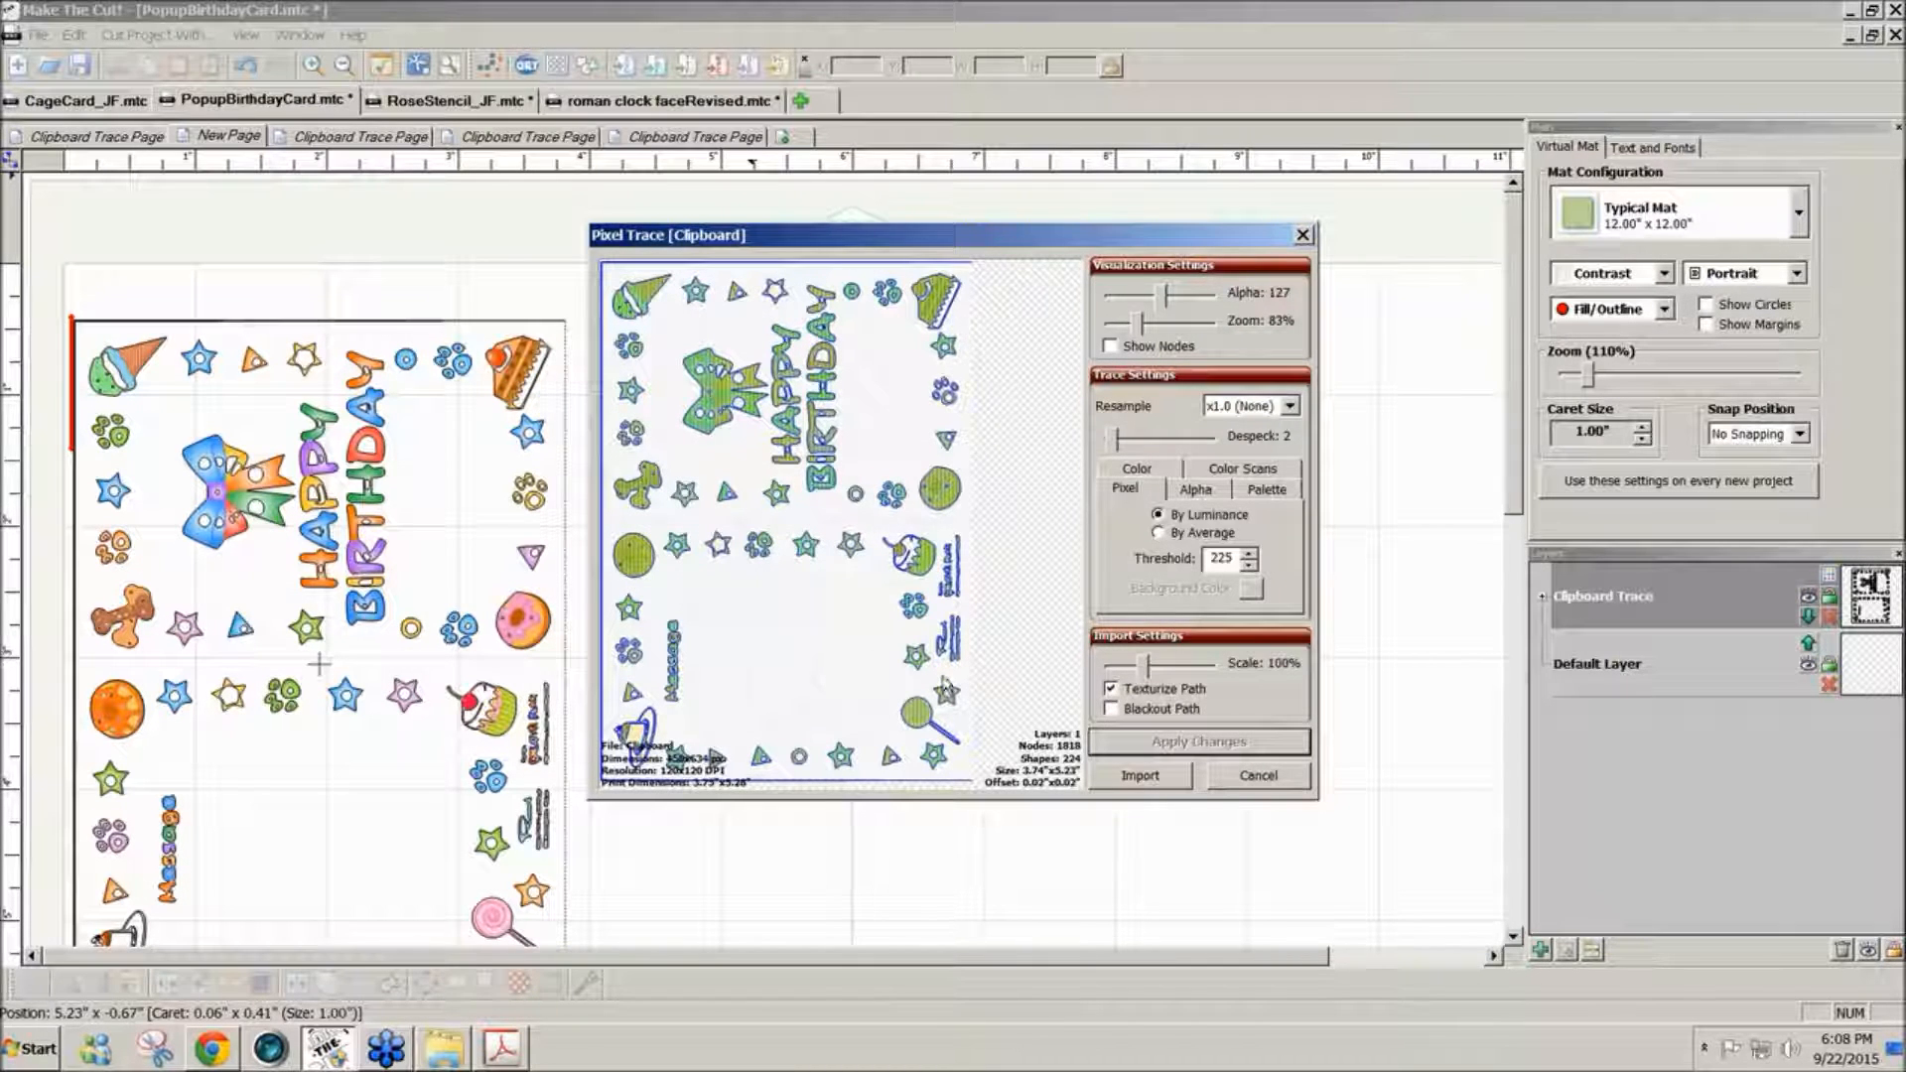
- Raise the trace threshold to 245, enable Blackout Path and apply the changes
{"action": "left_click_drag", "start_coordinate": [1228, 557], "coordinate": [1204, 558]}
{"action": "type", "text": "245"}
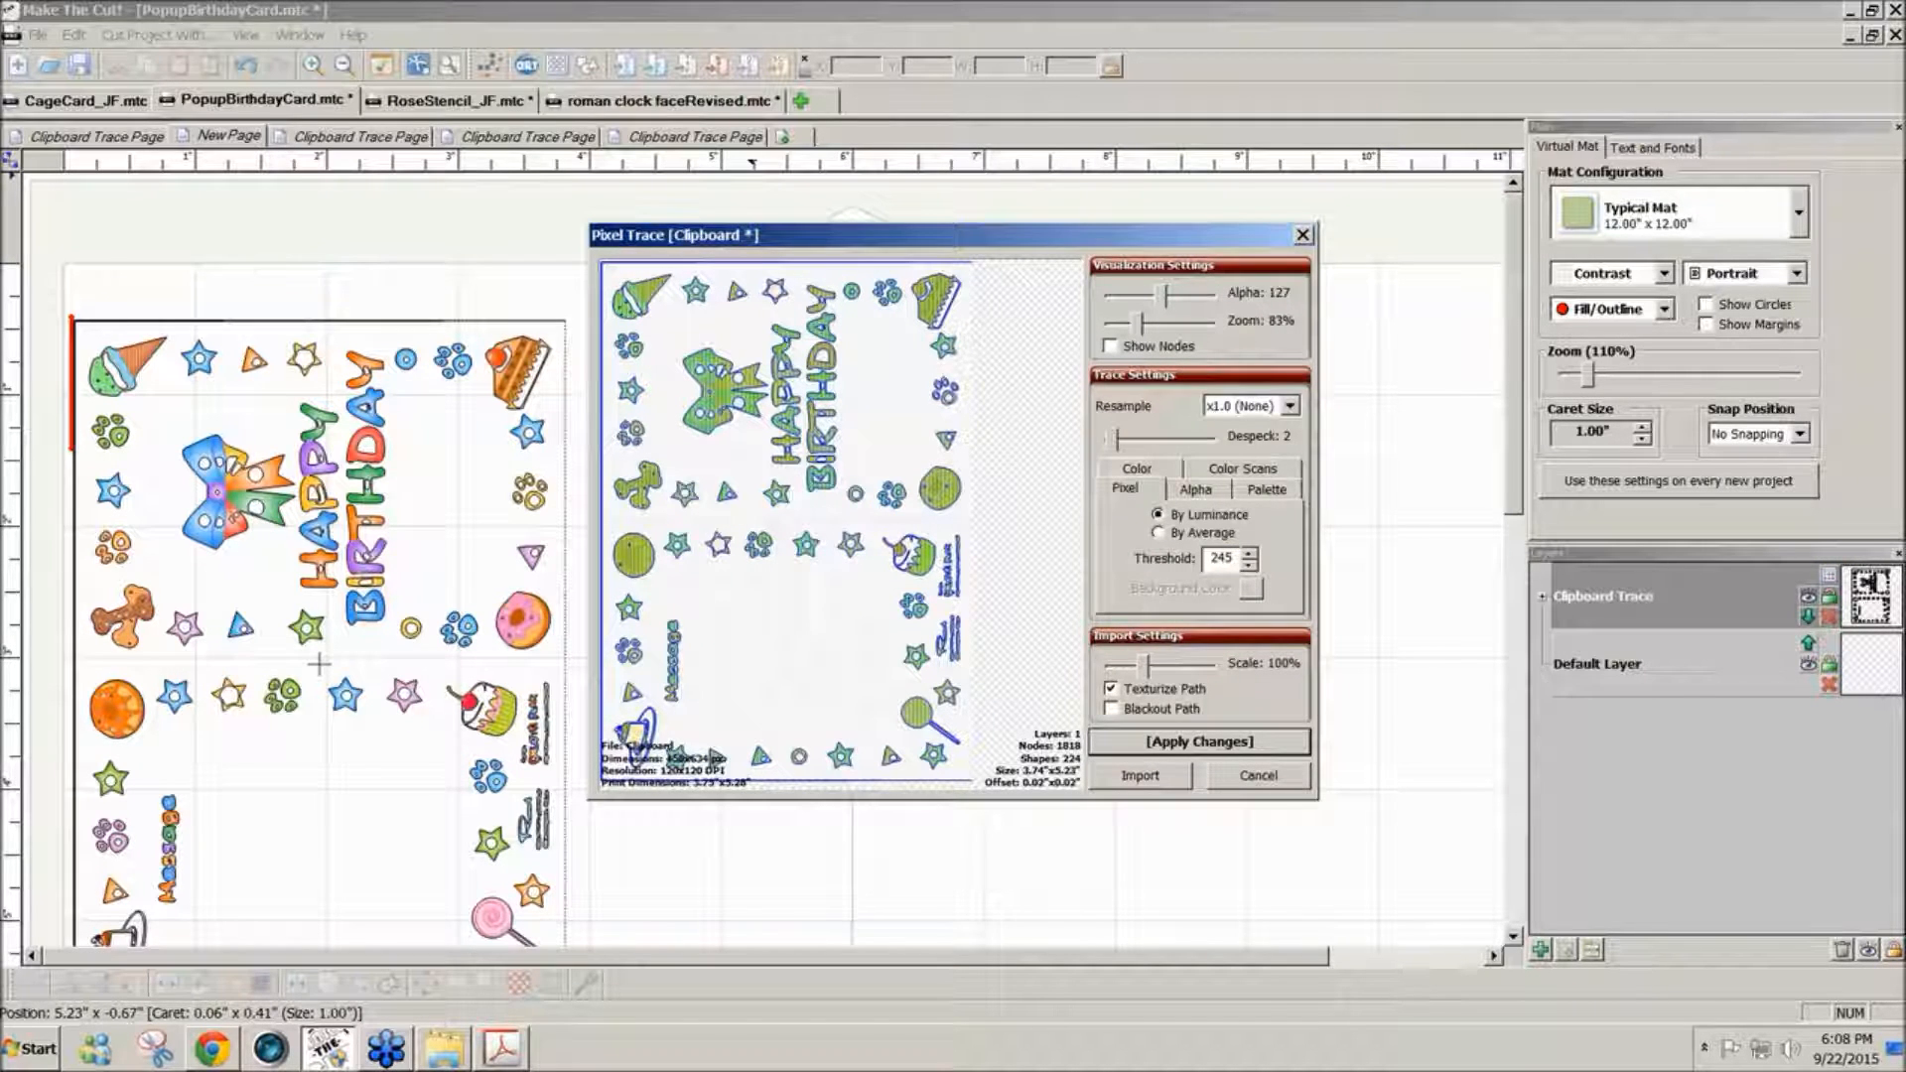
{"action": "left_click", "coordinate": [1229, 745]}
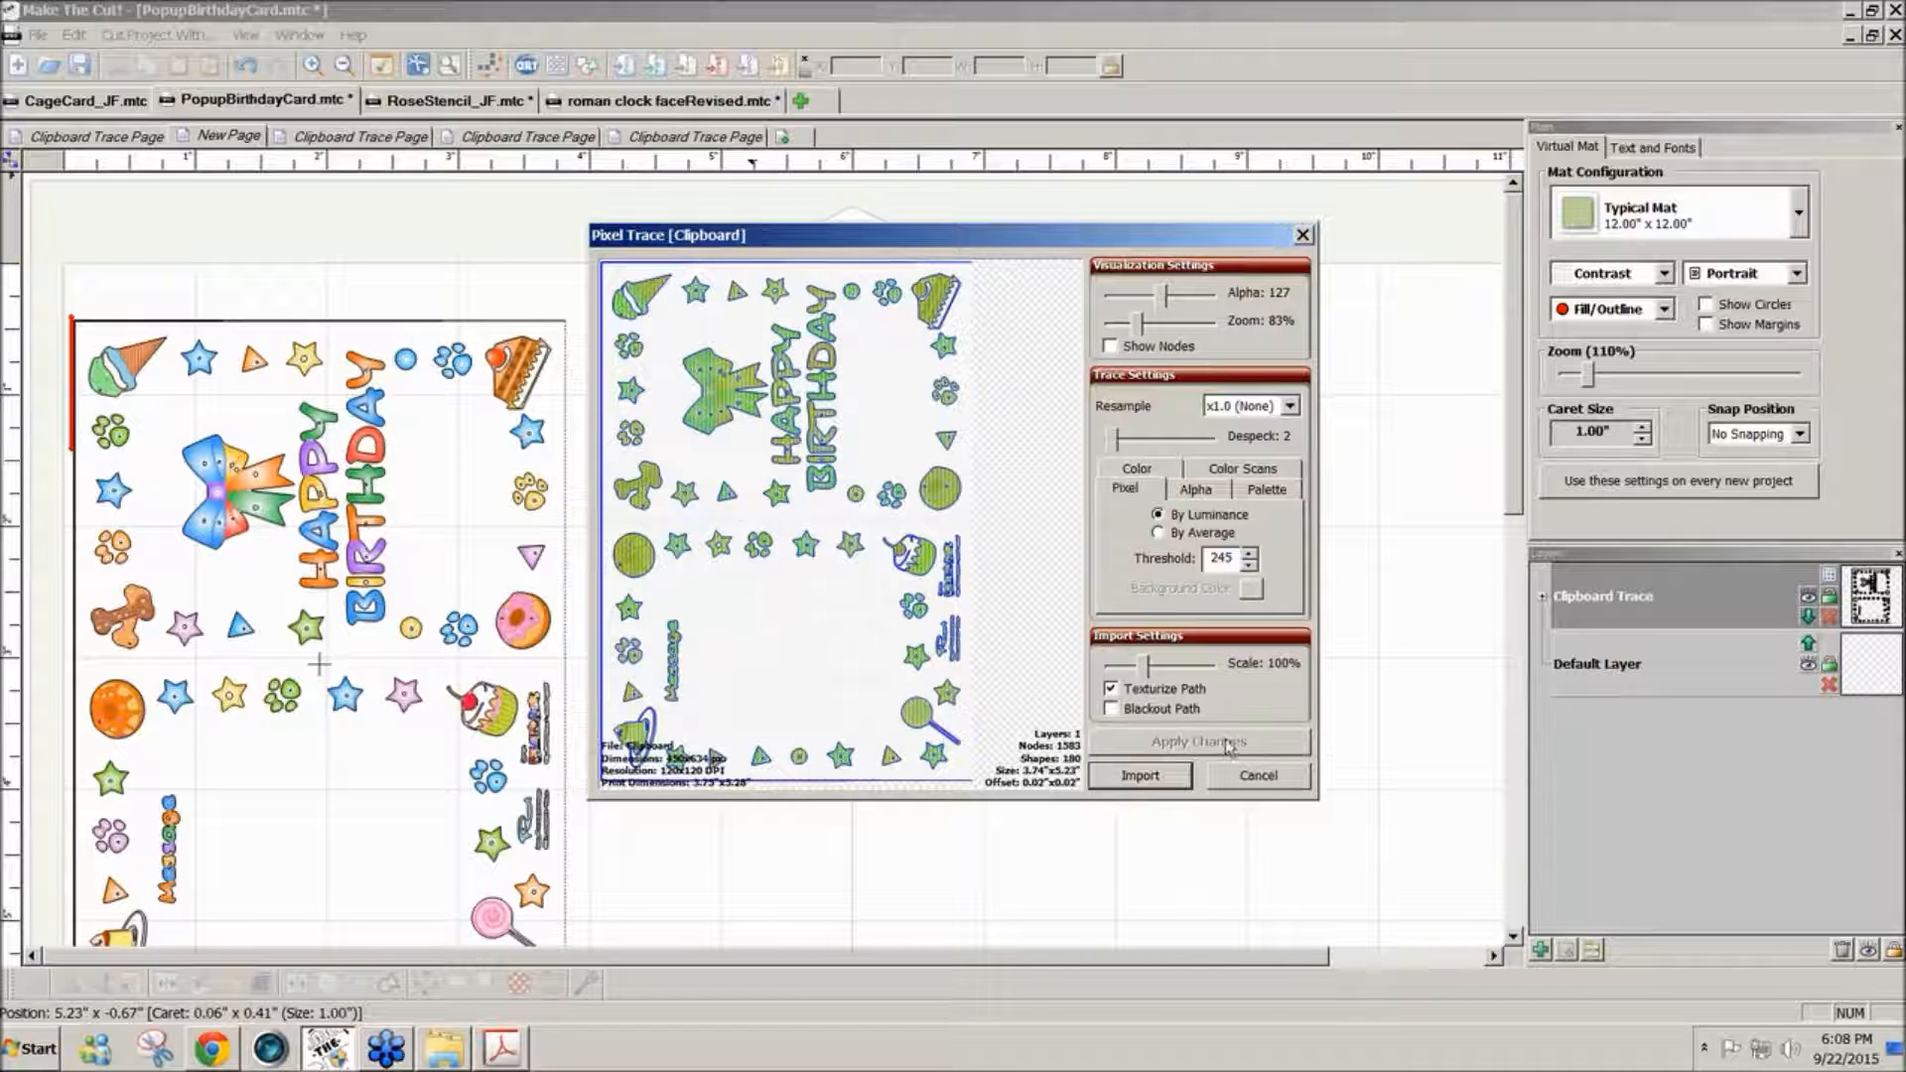
{"action": "left_click", "coordinate": [1110, 709]}
{"action": "left_click", "coordinate": [1187, 745]}
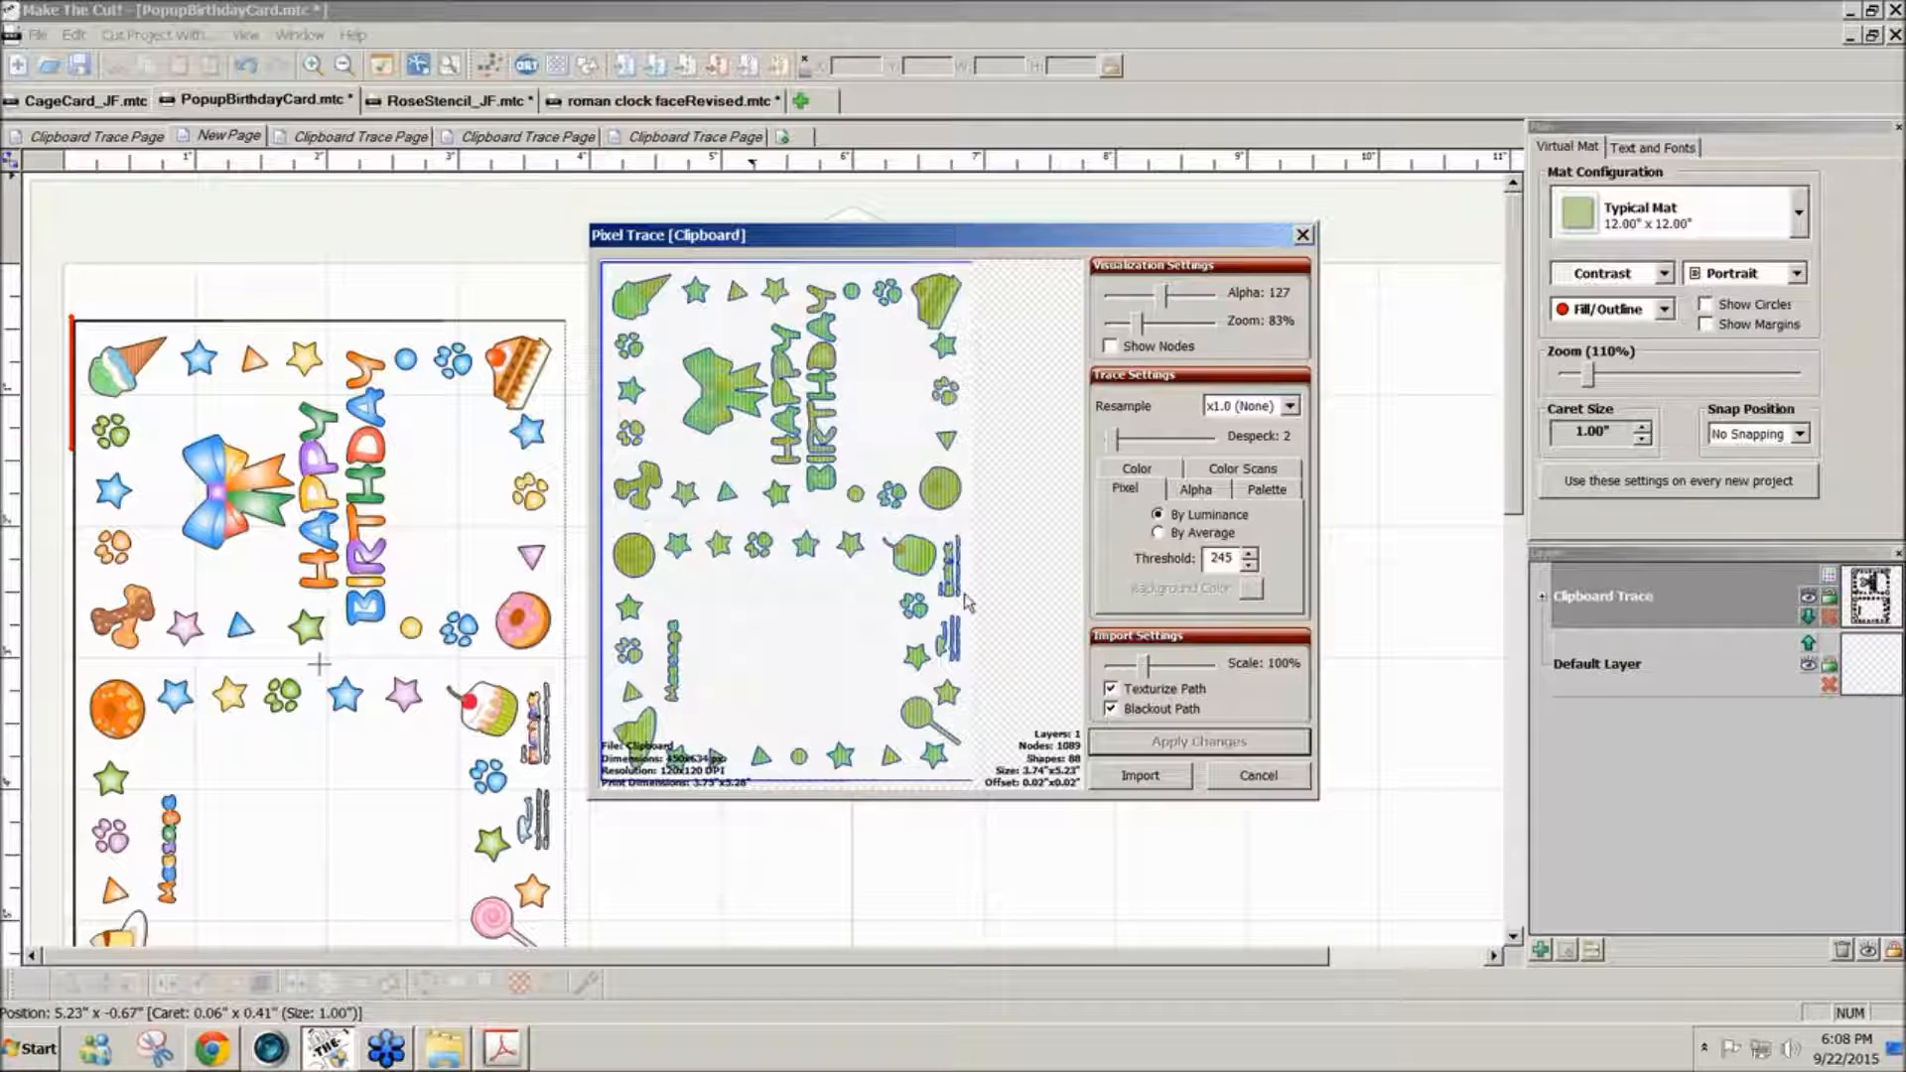
- Try a trace threshold of 250 on the card image
{"action": "left_click_drag", "start_coordinate": [1232, 557], "coordinate": [1180, 549]}
{"action": "type", "text": "250"}
{"action": "left_click", "coordinate": [1205, 744]}
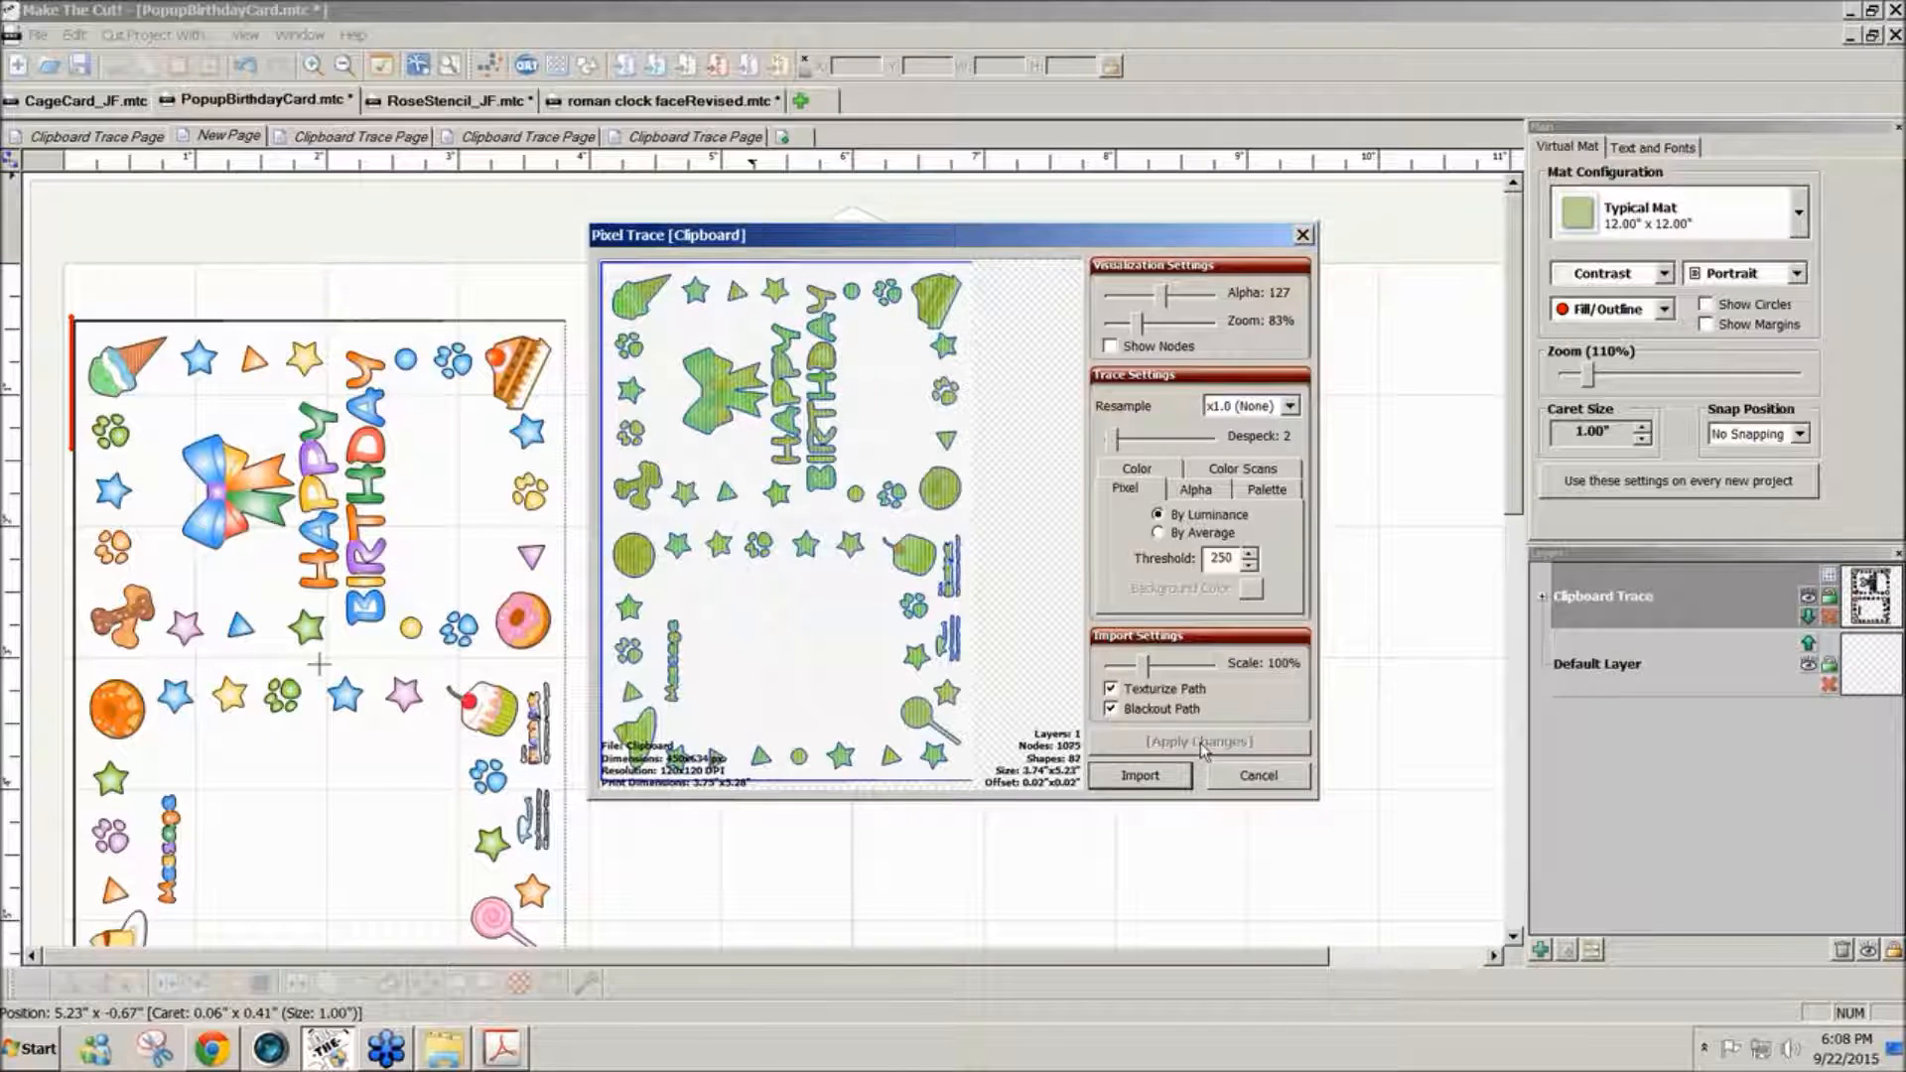
- Set the trace threshold to 255, apply it, and import the traced card without adding more layers
{"action": "double_click", "coordinate": [1227, 558]}
{"action": "type", "text": "255"}
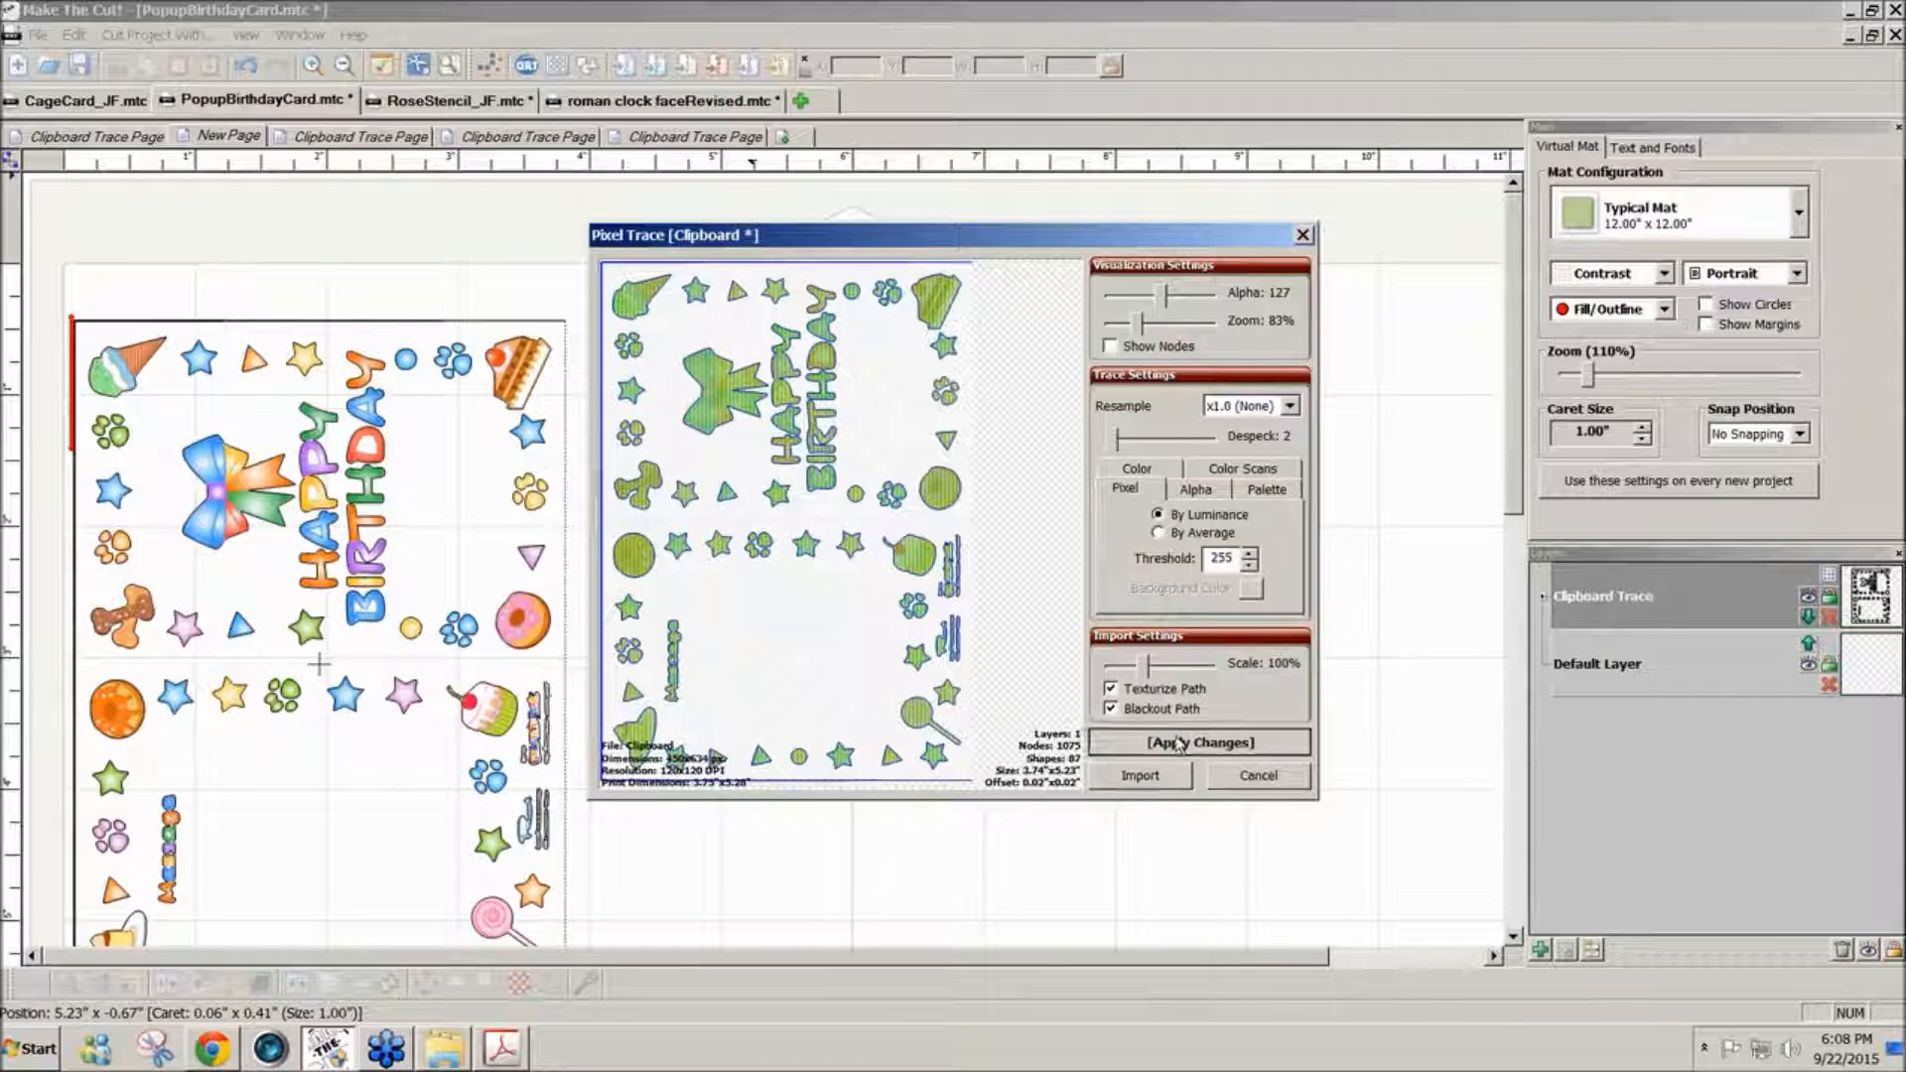
{"action": "left_click", "coordinate": [1179, 742]}
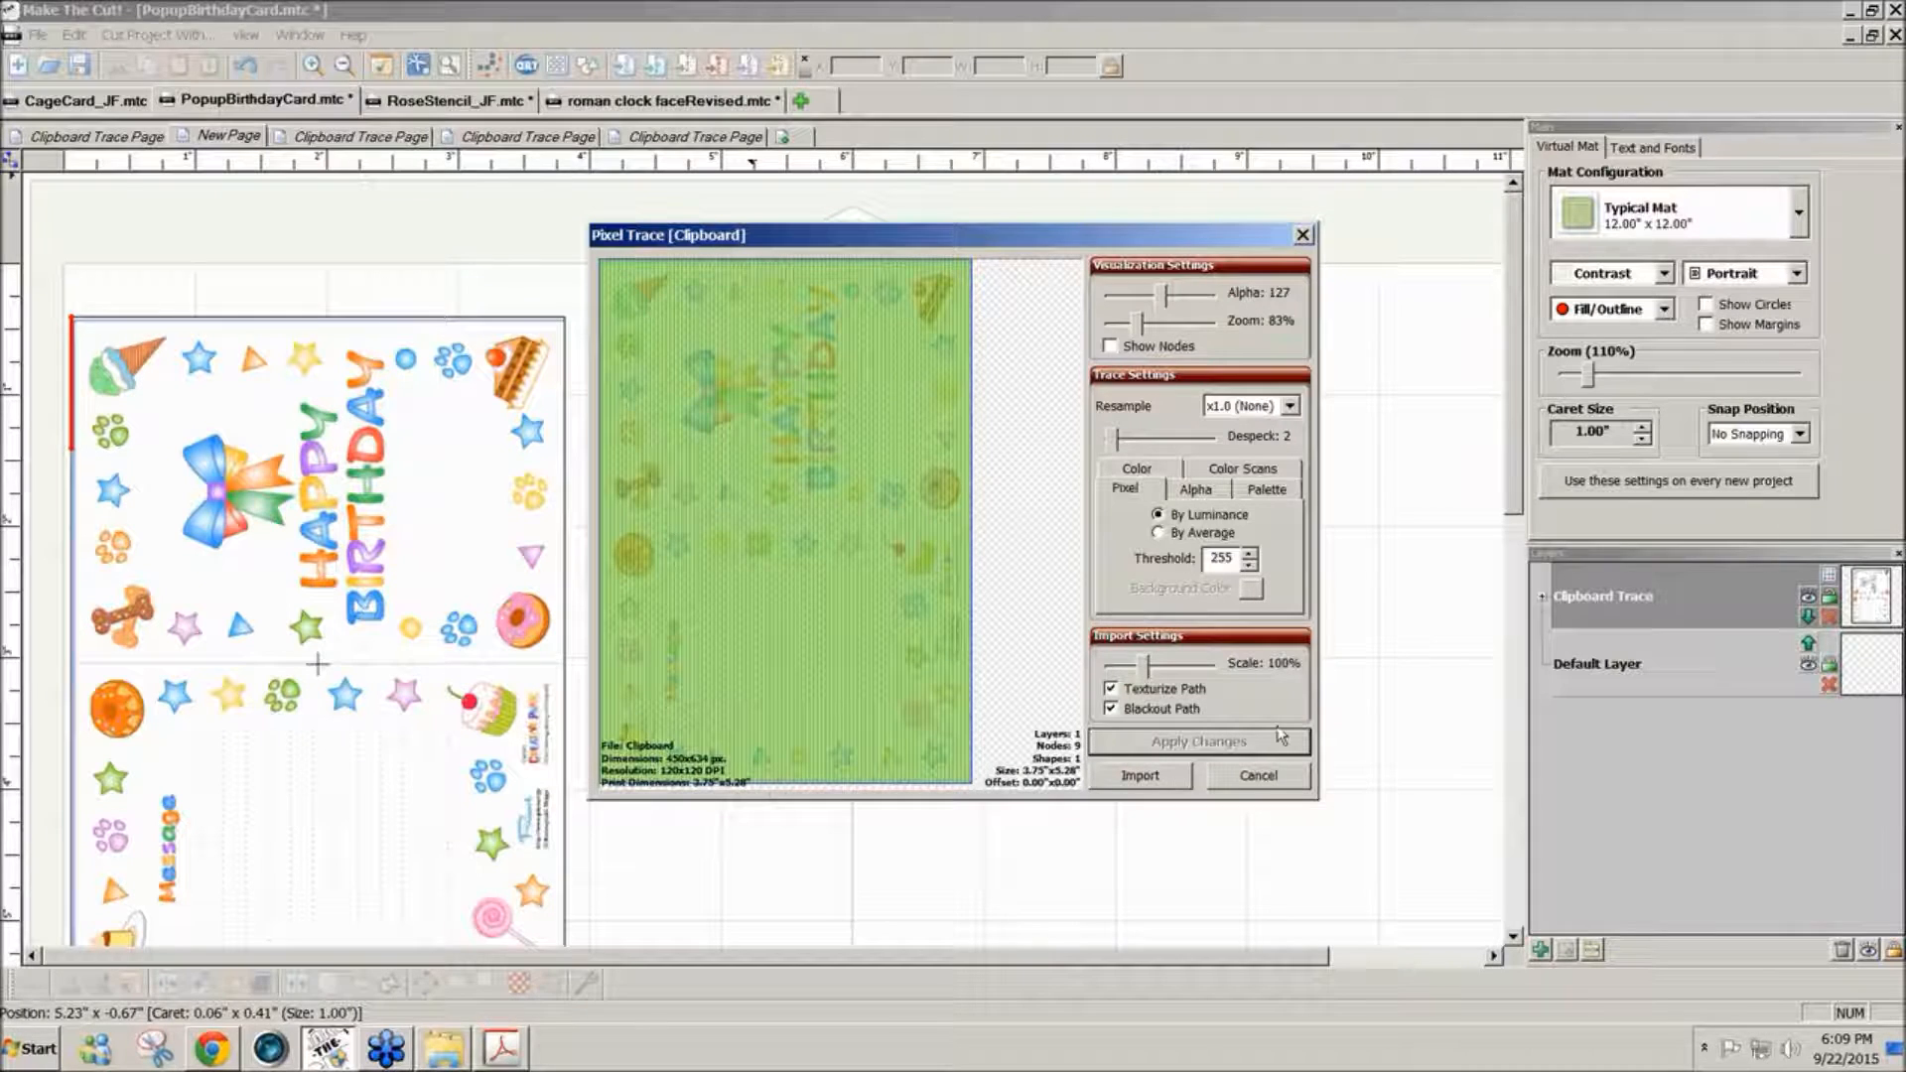
{"action": "left_click", "coordinate": [1144, 779]}
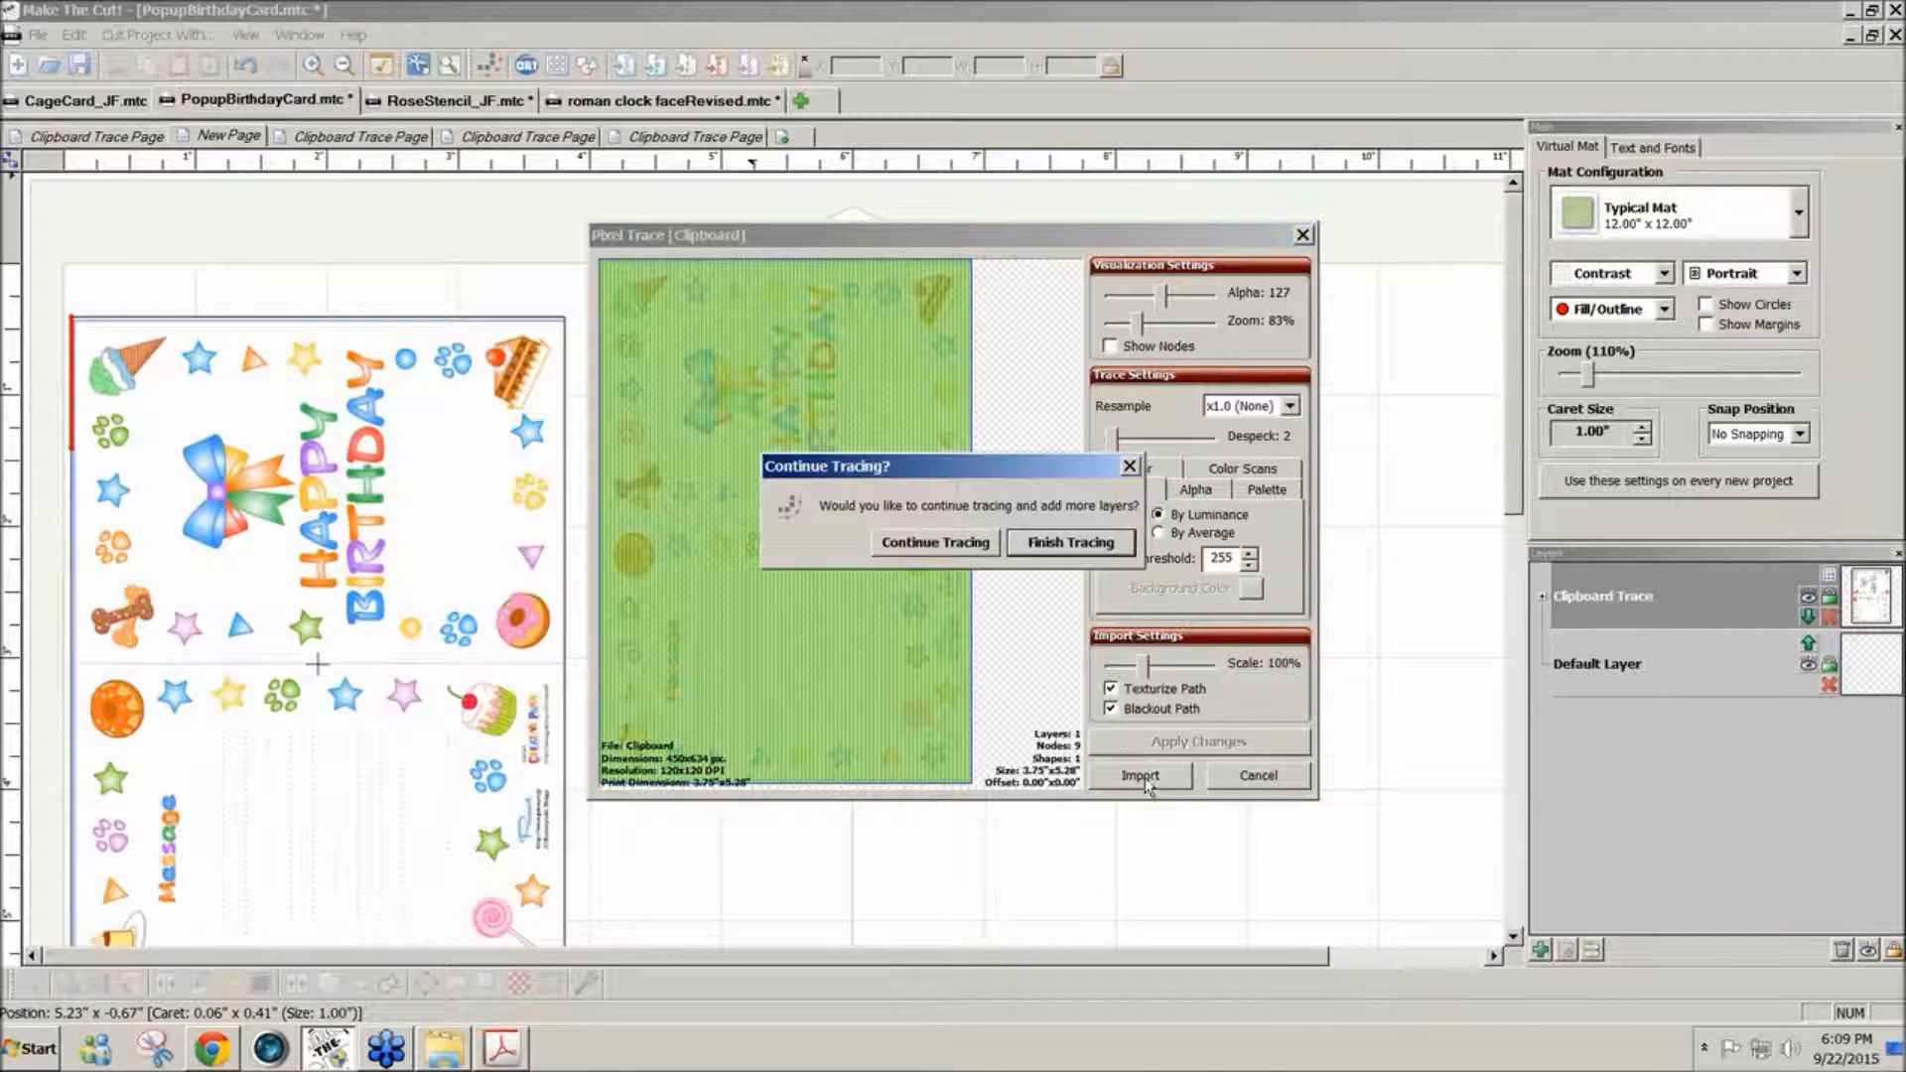
{"action": "left_click", "coordinate": [1060, 545]}
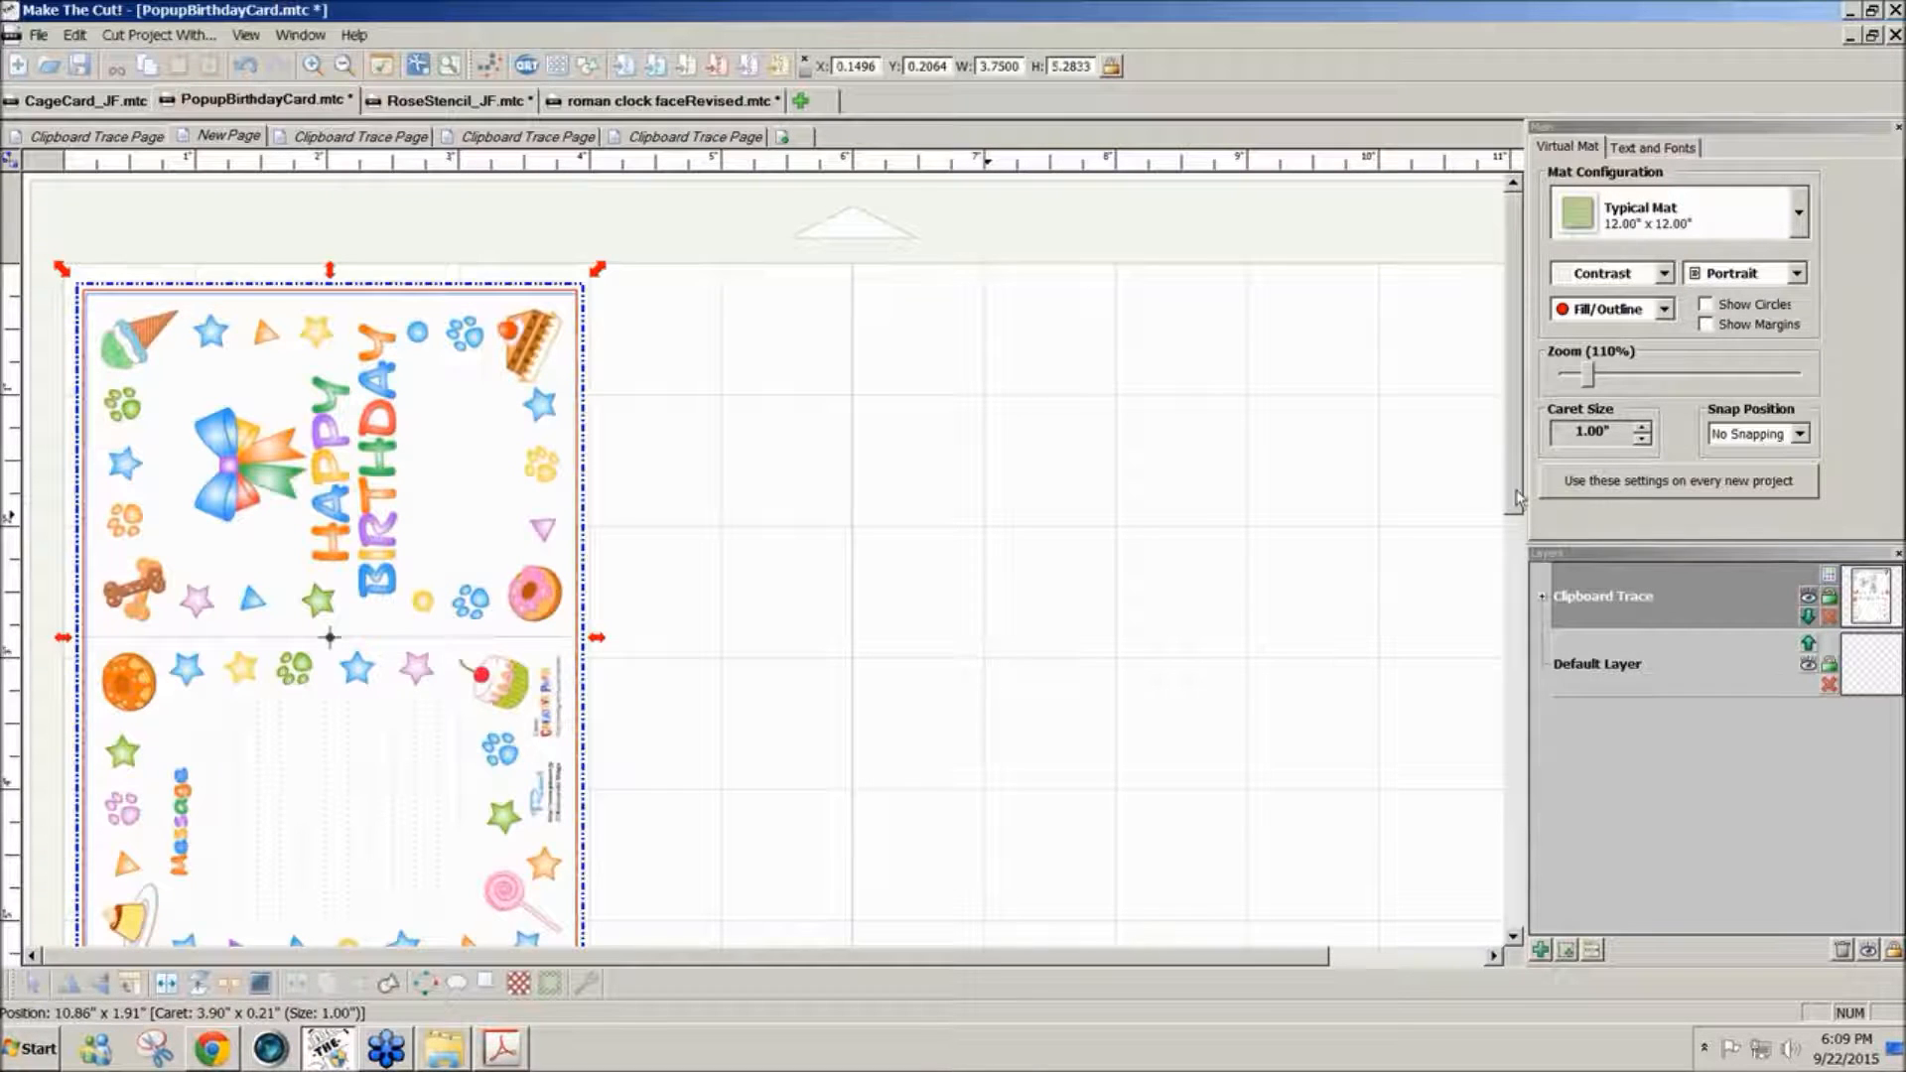
- Compare the imported card's size with the card on the first Clipboard Trace page and return to the new page
{"action": "mouse_move", "coordinate": [1516, 489]}
{"action": "left_mouse_down"}
{"action": "mouse_move", "coordinate": [1515, 593]}
{"action": "mouse_move", "coordinate": [1517, 498]}
{"action": "left_mouse_up"}
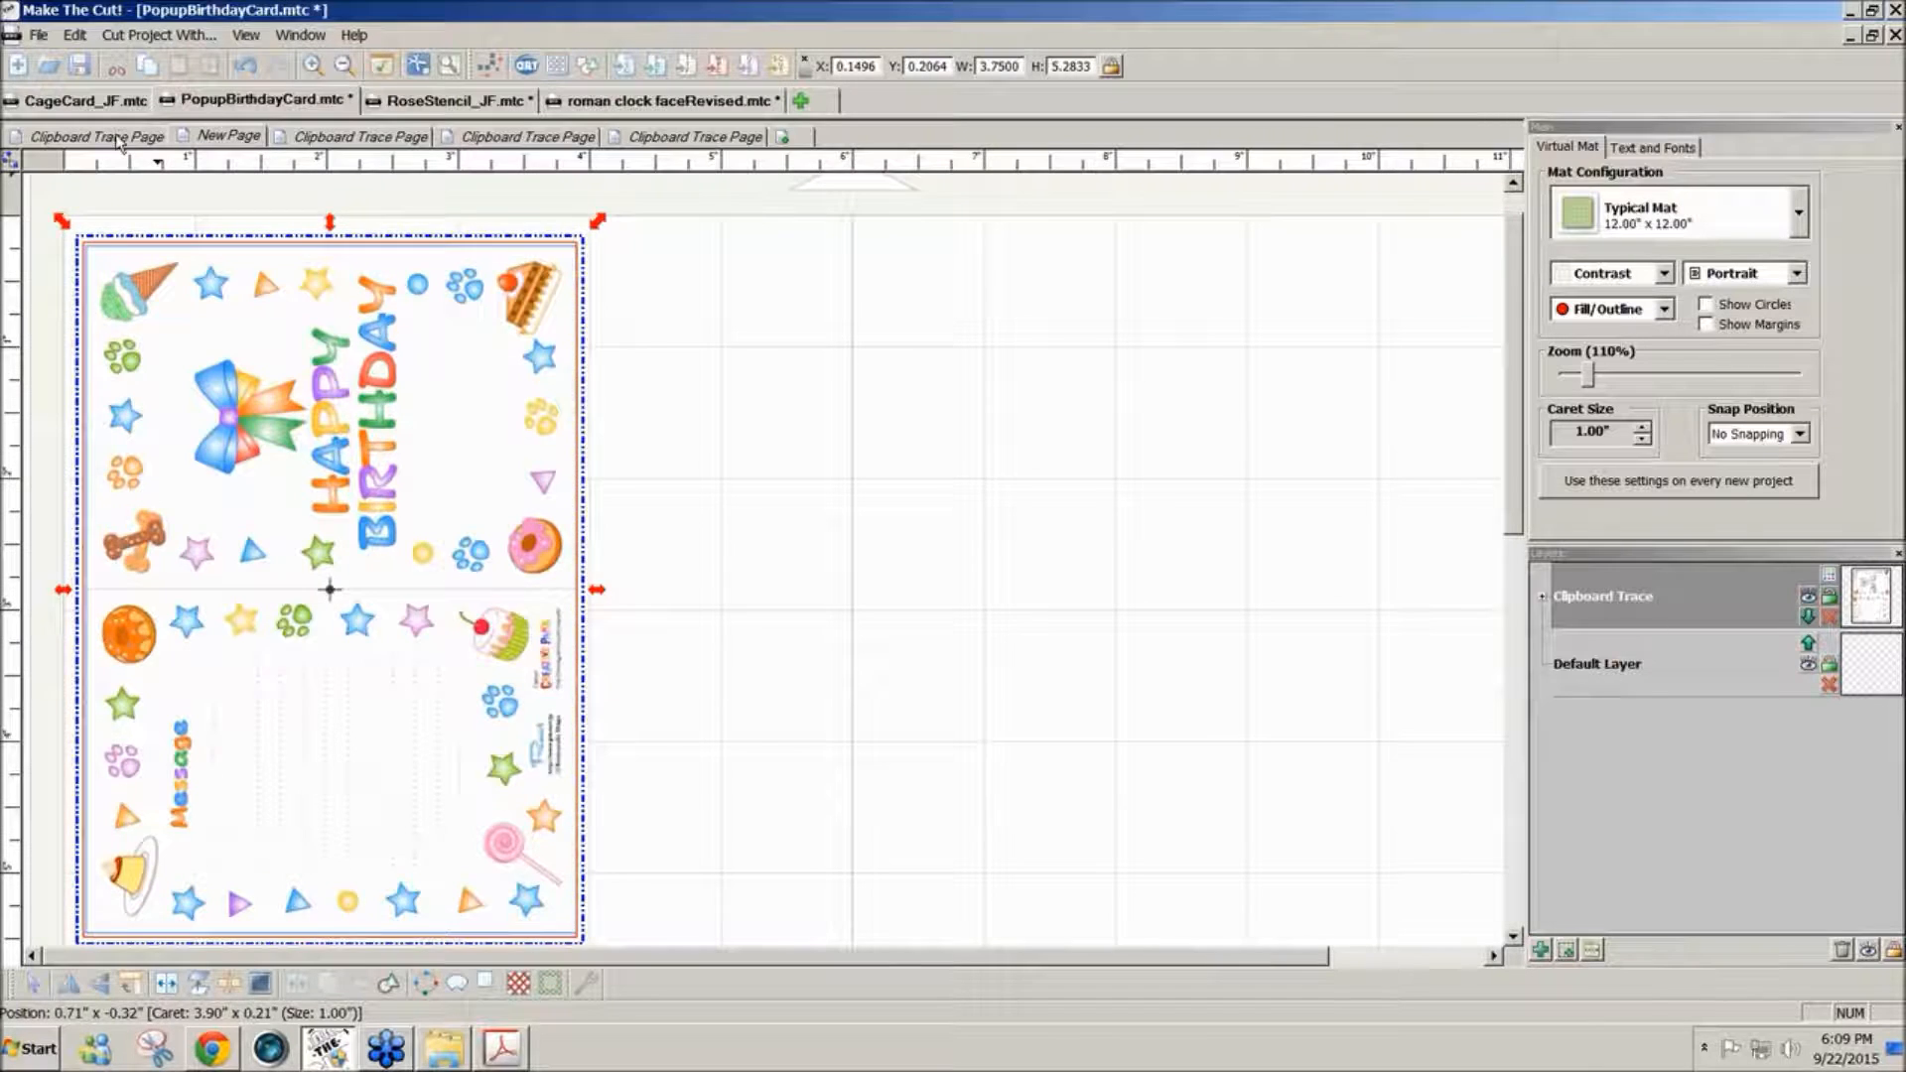
{"action": "left_click", "coordinate": [116, 139]}
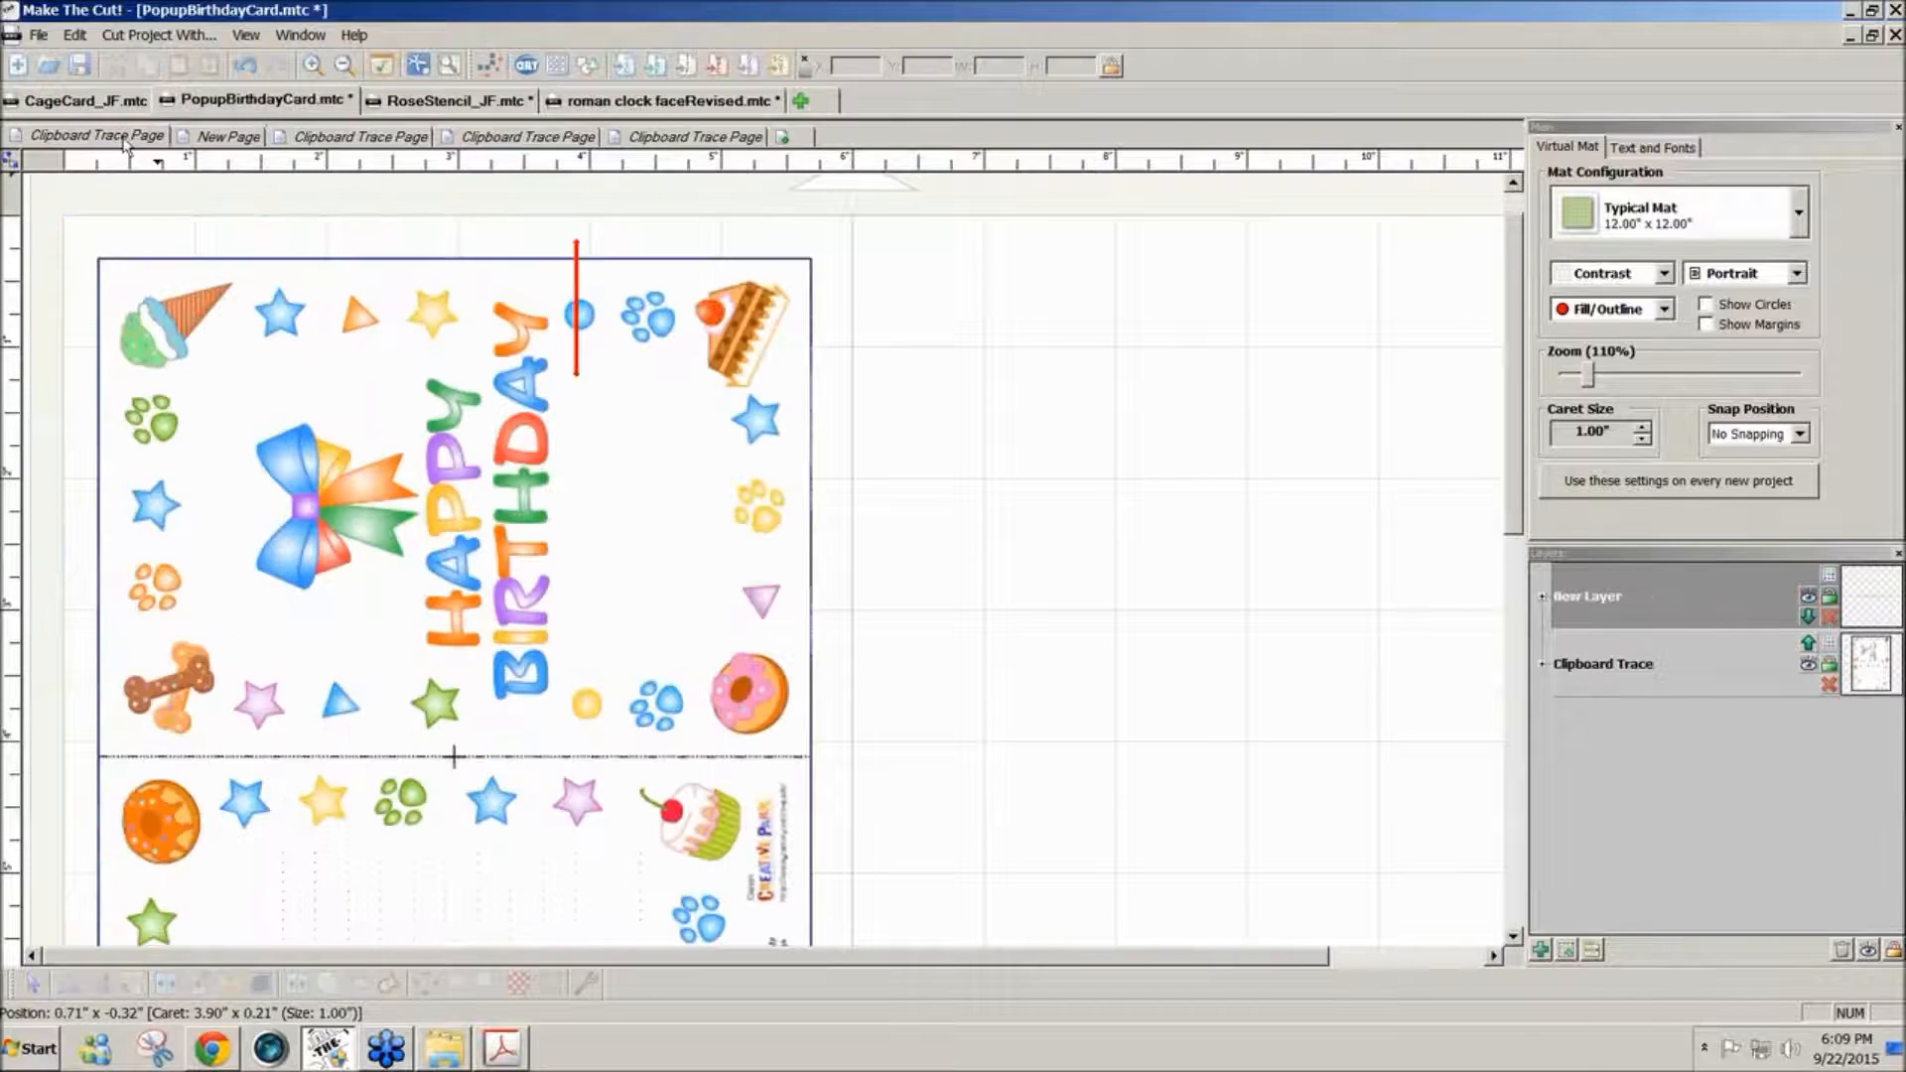
{"action": "left_click", "coordinate": [227, 139]}
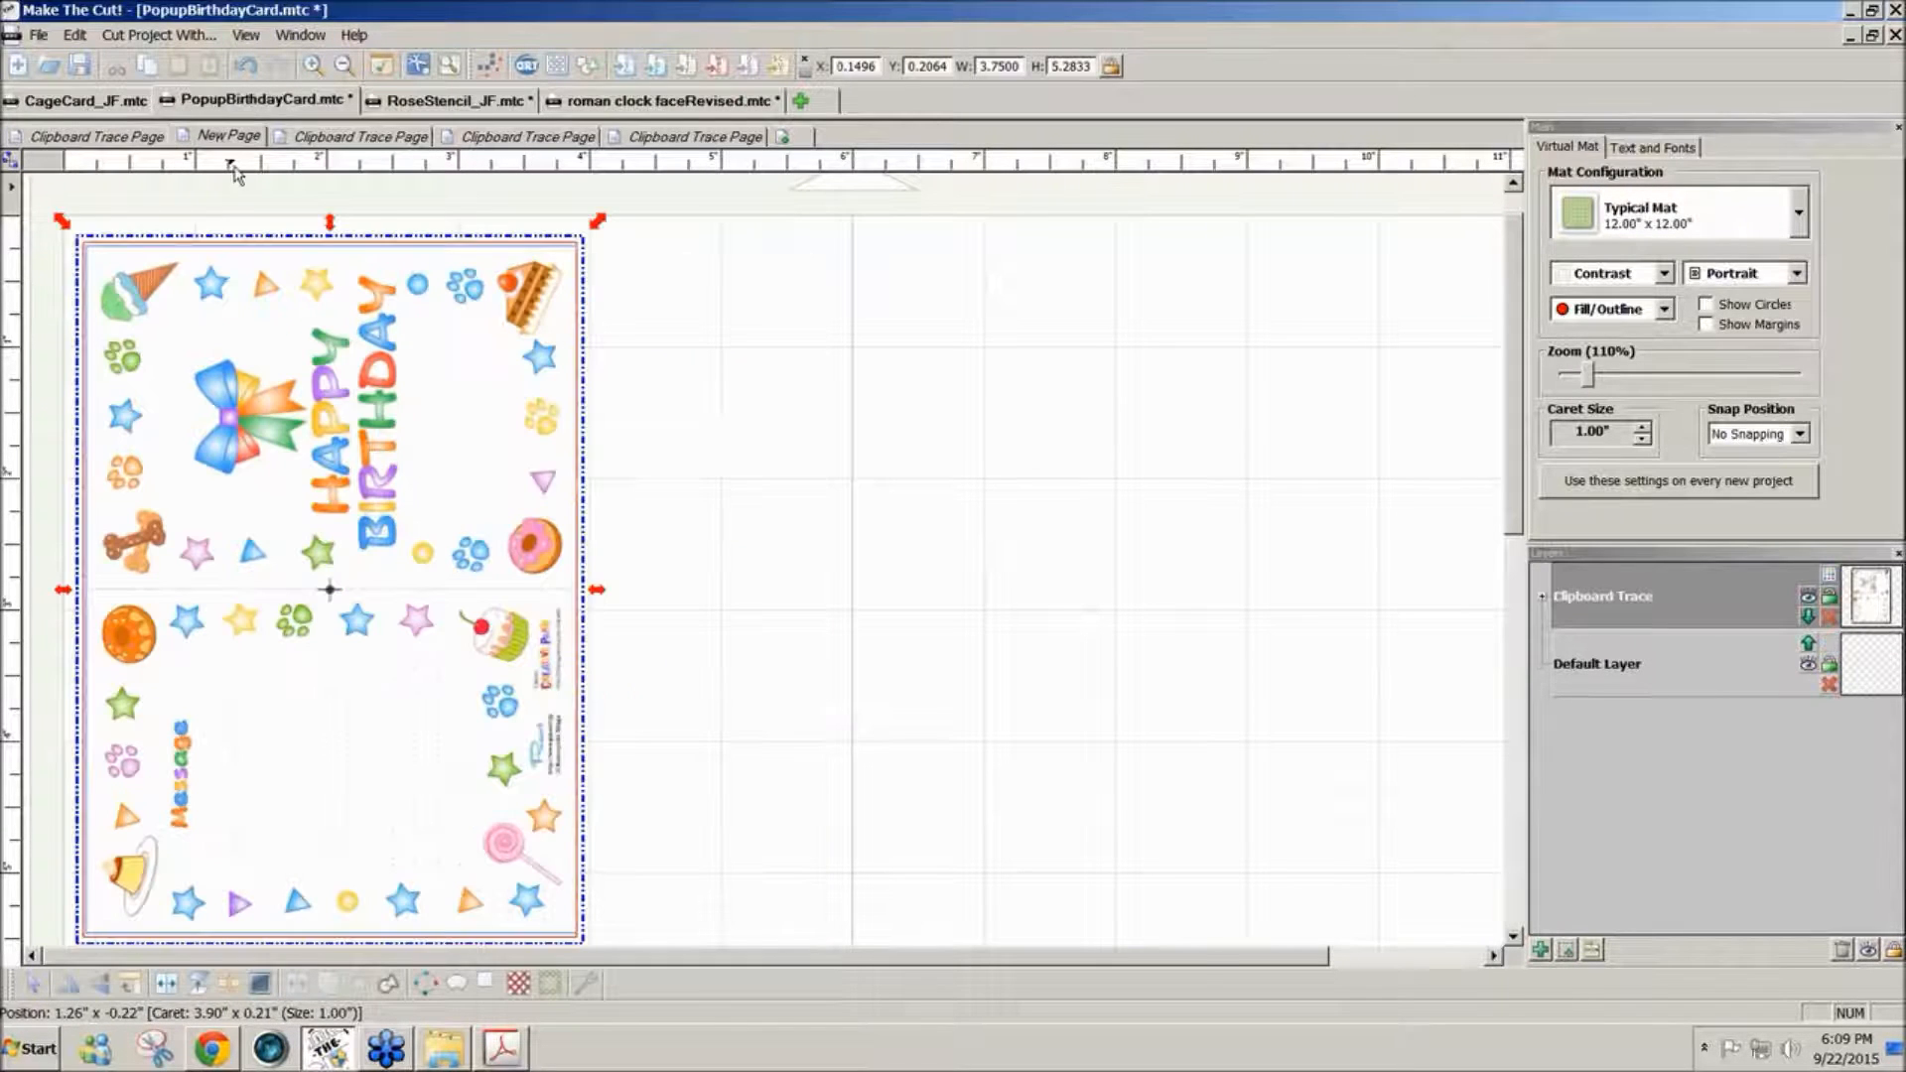
- Deselect the card, load the copied image into a second pixel trace, and apply threshold 250 with Texturize Path enabled
{"action": "left_click", "coordinate": [694, 326]}
{"action": "left_click", "coordinate": [518, 69]}
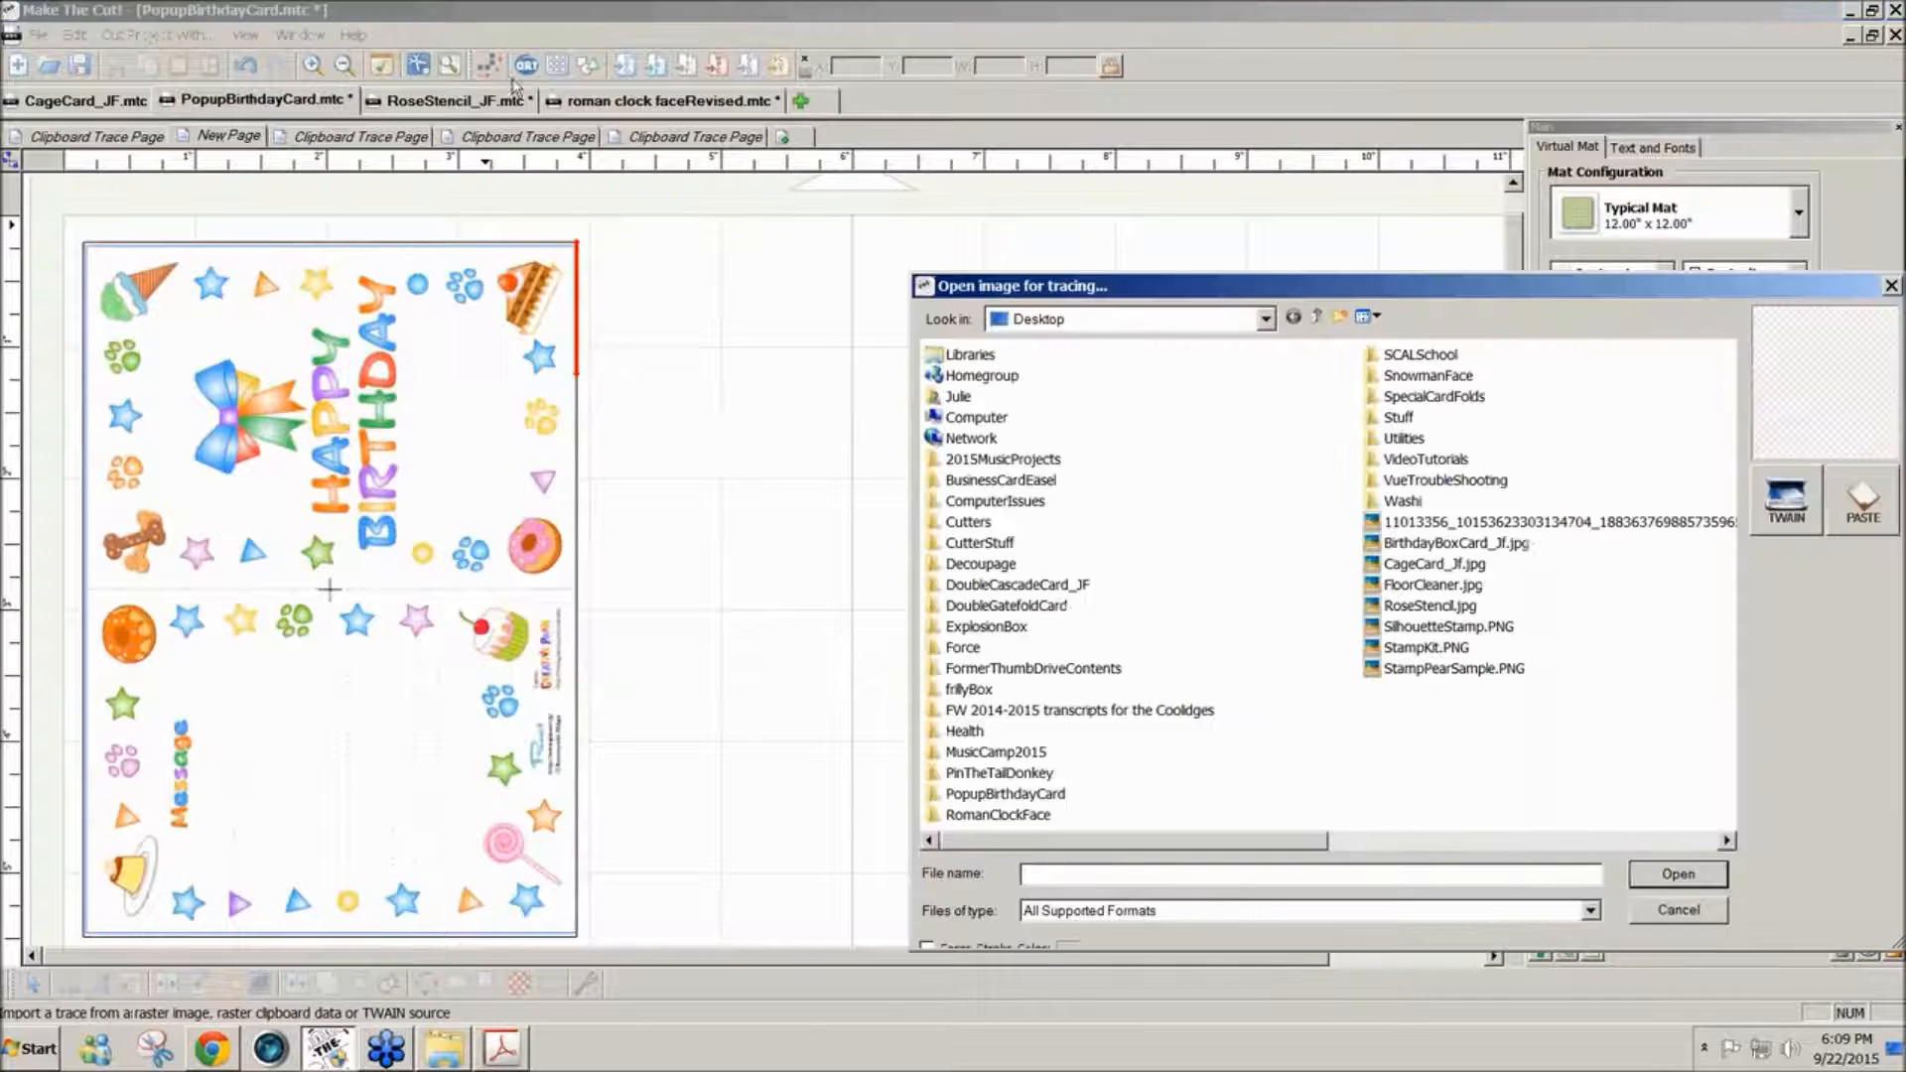
{"action": "left_click", "coordinate": [1863, 501]}
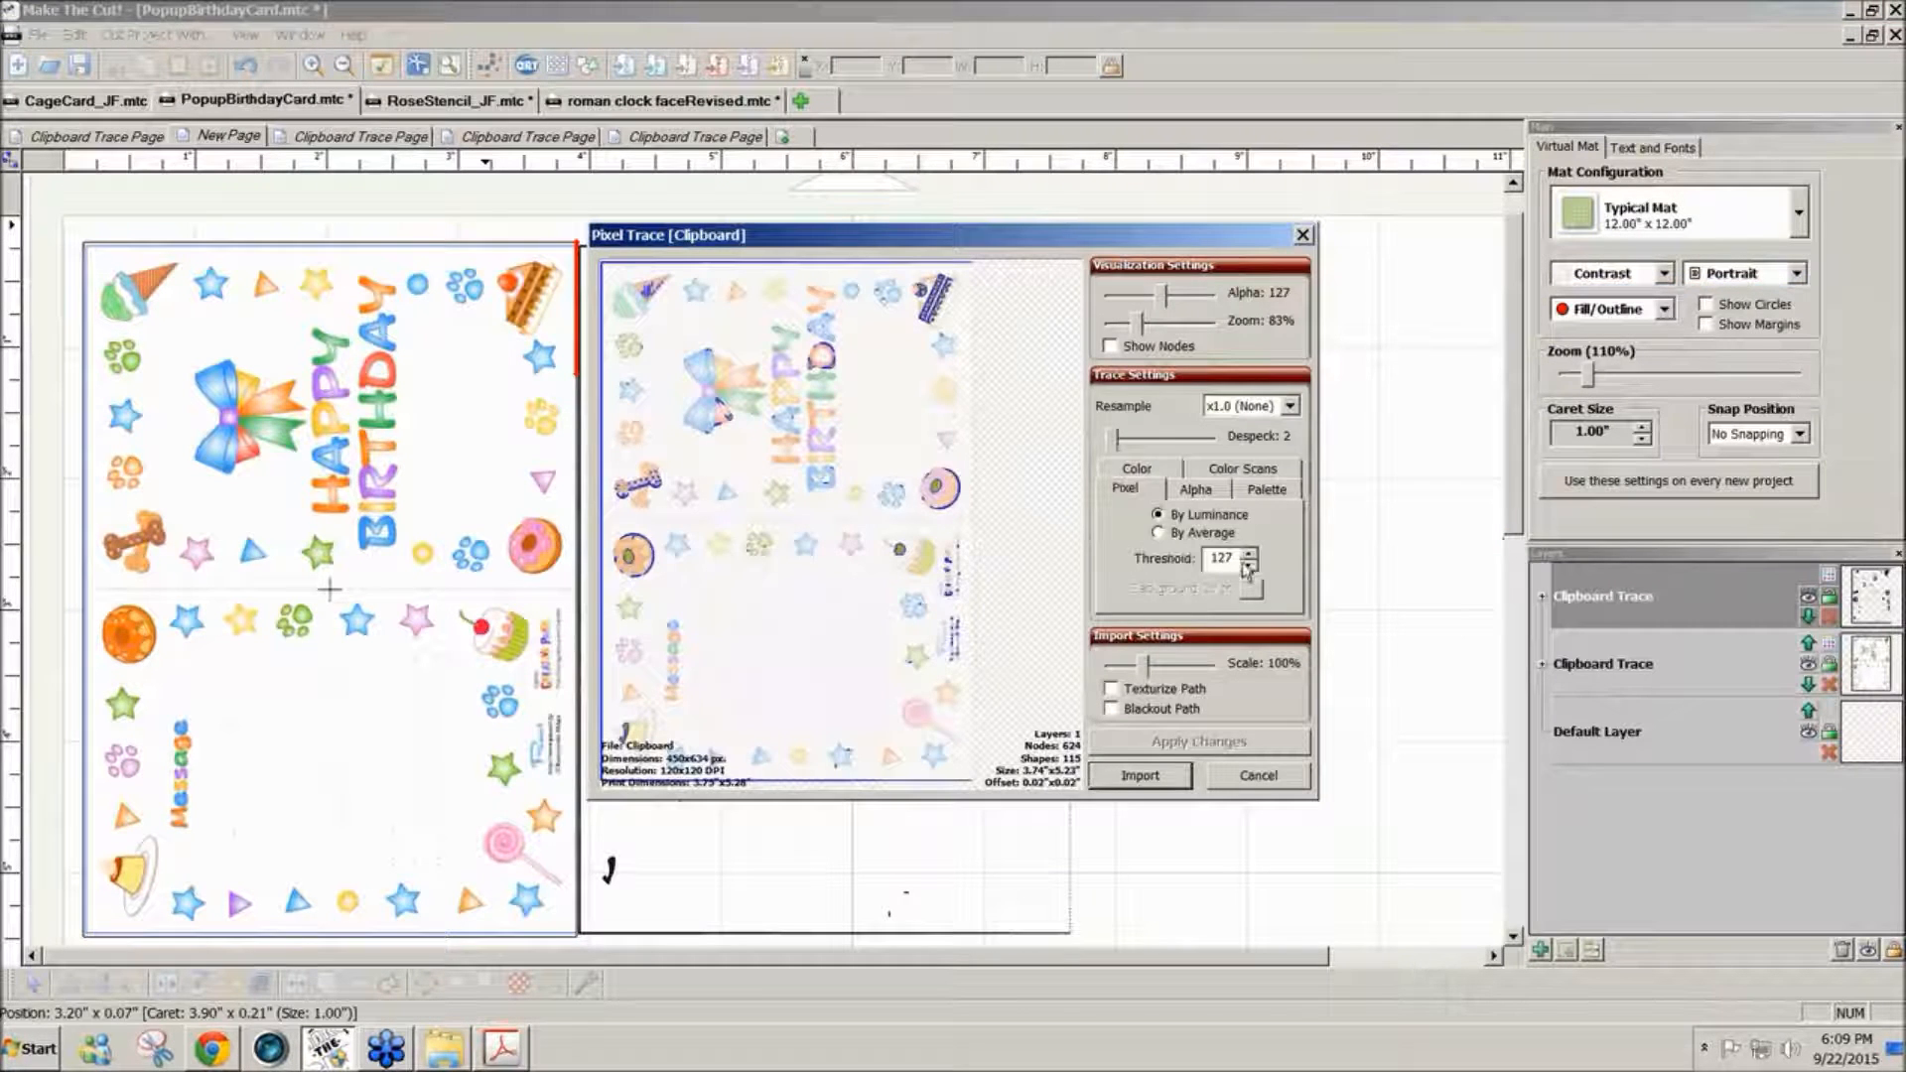
{"action": "left_click_drag", "start_coordinate": [1232, 558], "coordinate": [1182, 562]}
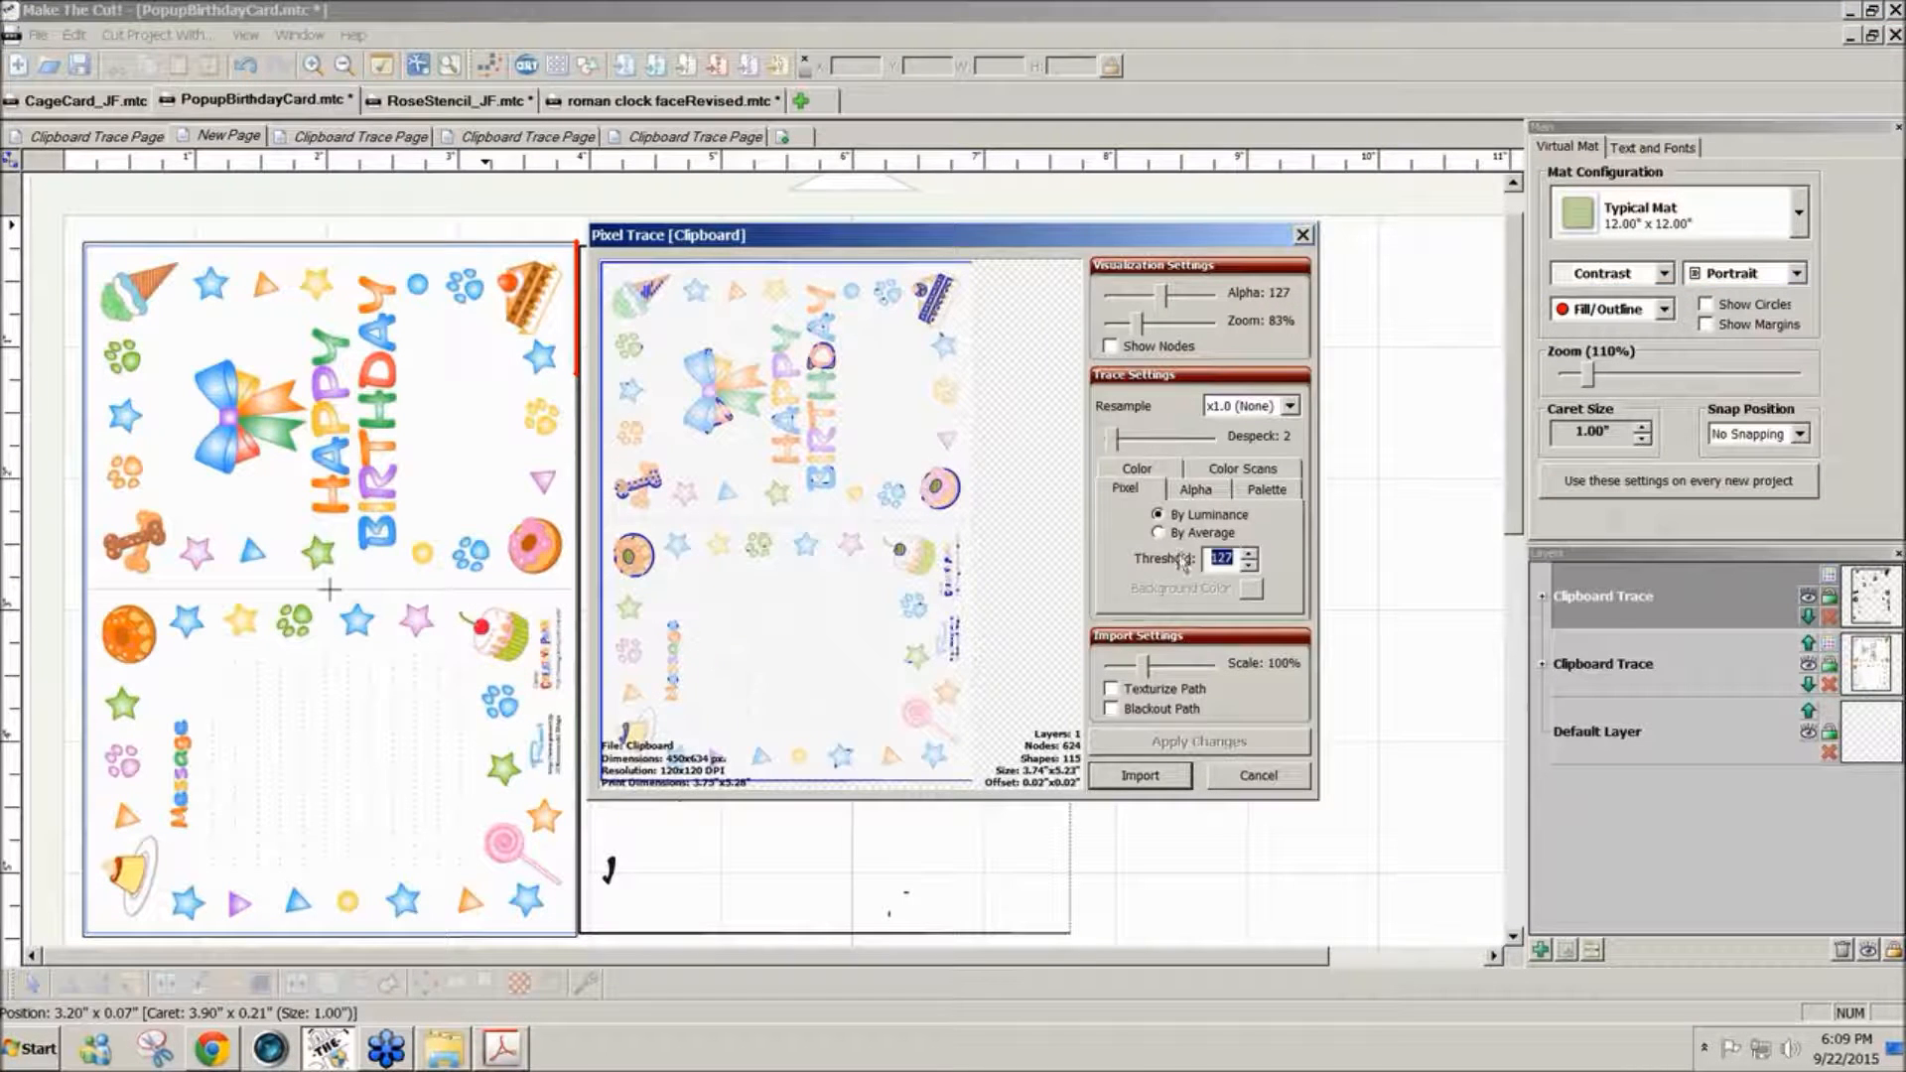
{"action": "type", "text": "250"}
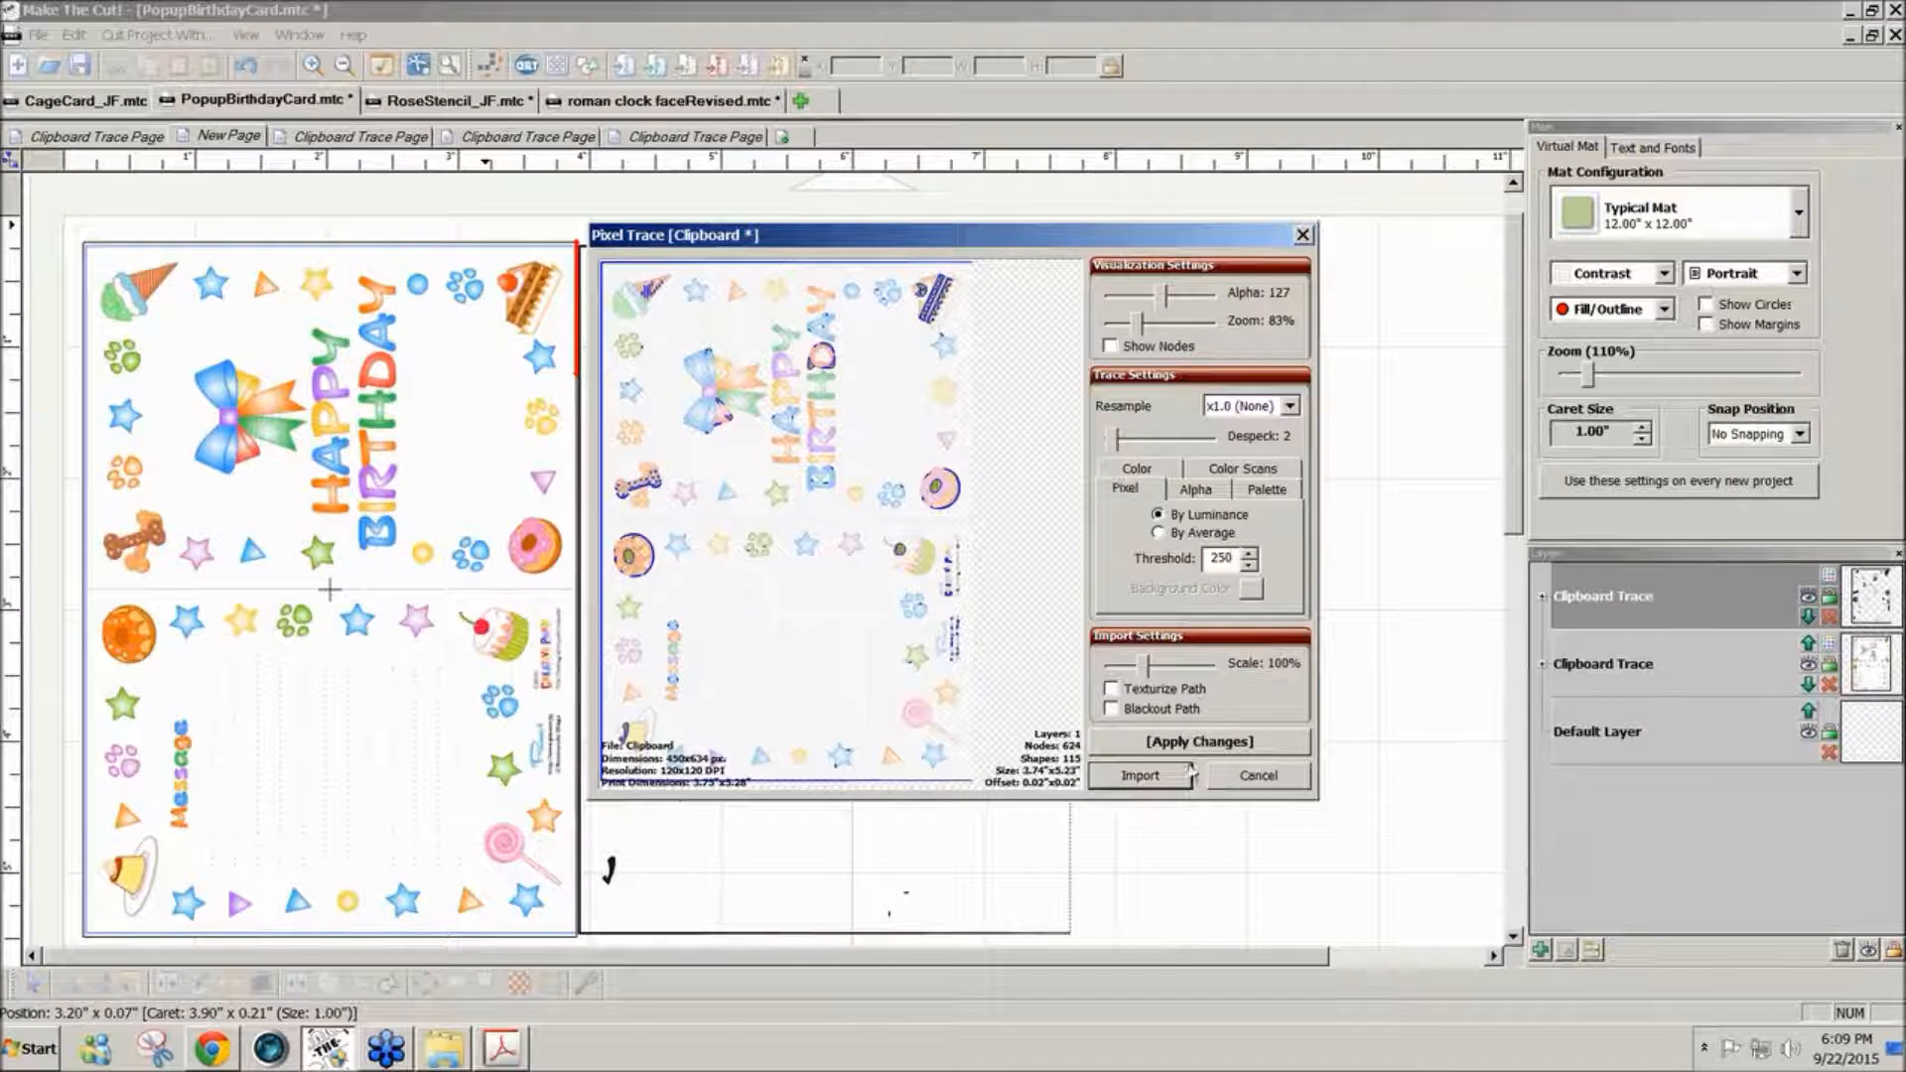
{"action": "left_click", "coordinate": [1112, 688]}
{"action": "left_click", "coordinate": [1156, 747]}
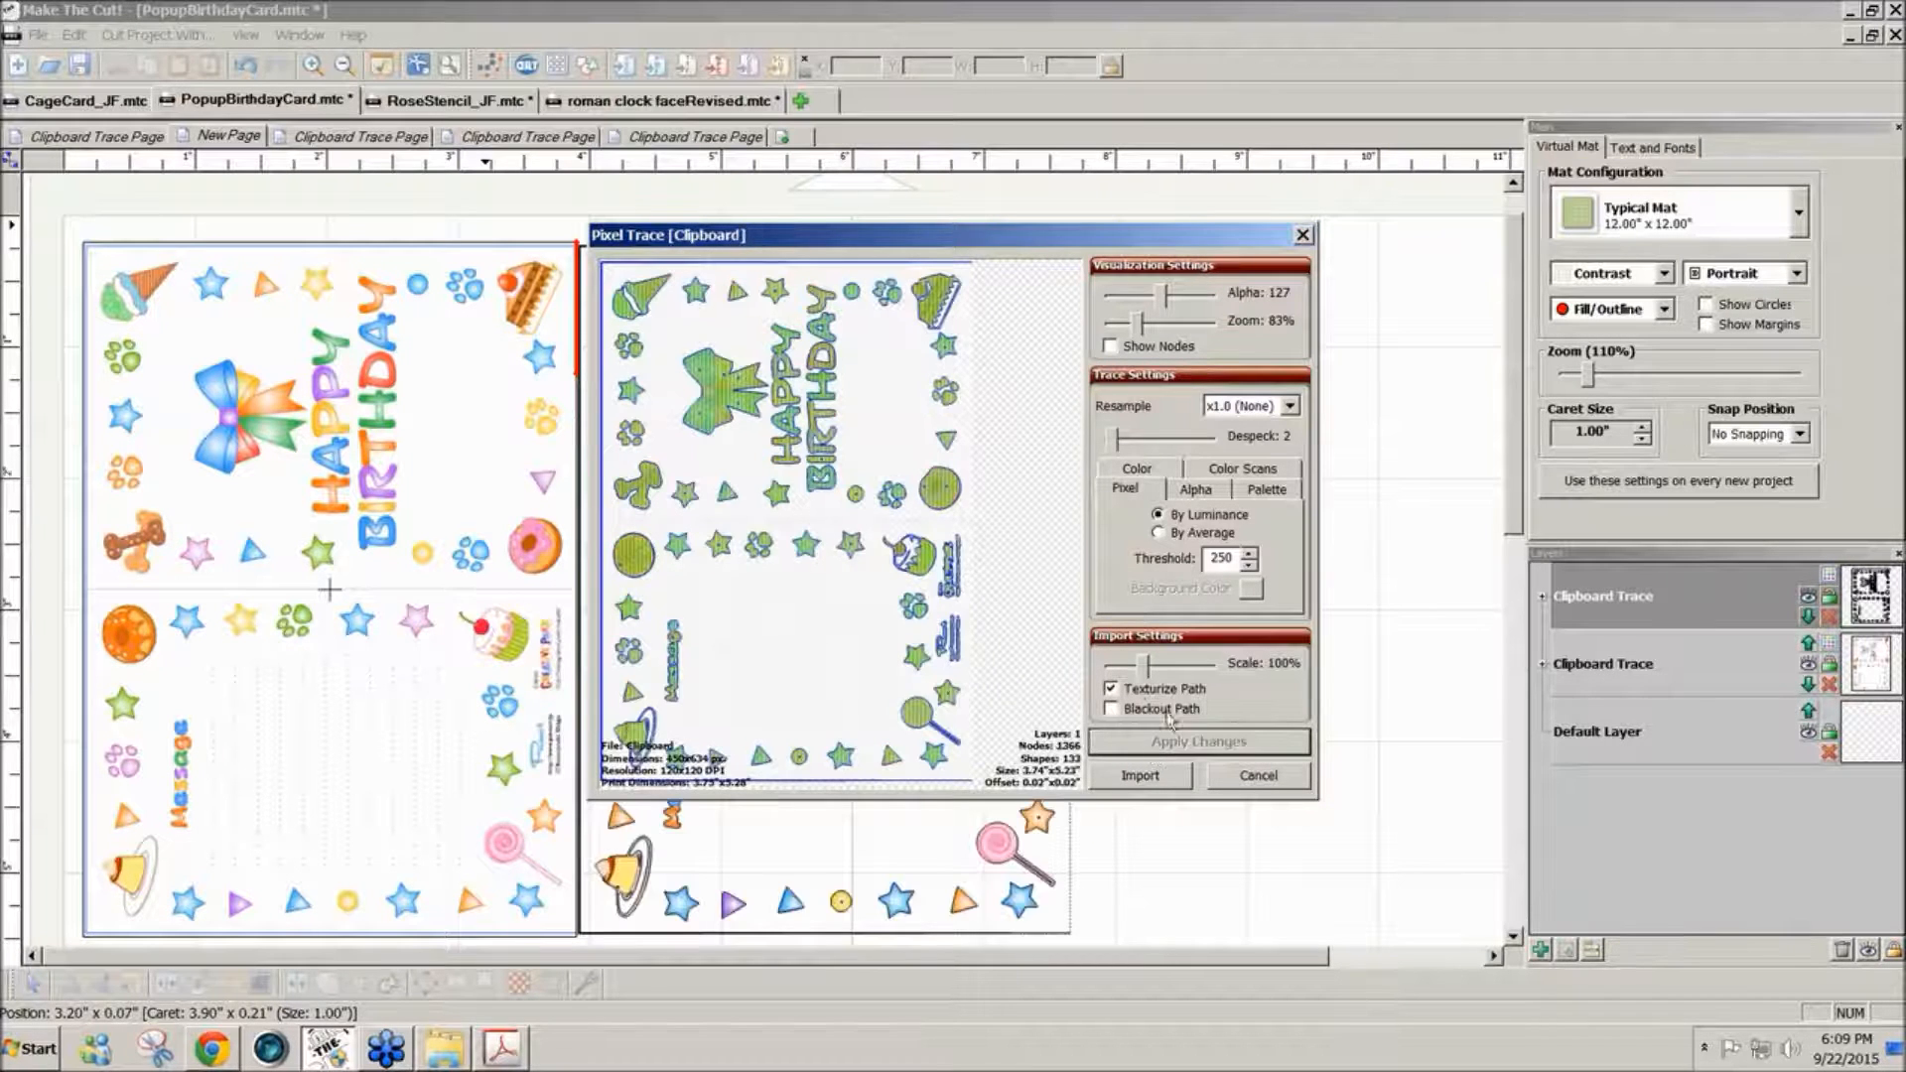
- Enable Blackout Path for the card trace, apply it, and try a threshold of 254
{"action": "left_click", "coordinate": [1112, 709]}
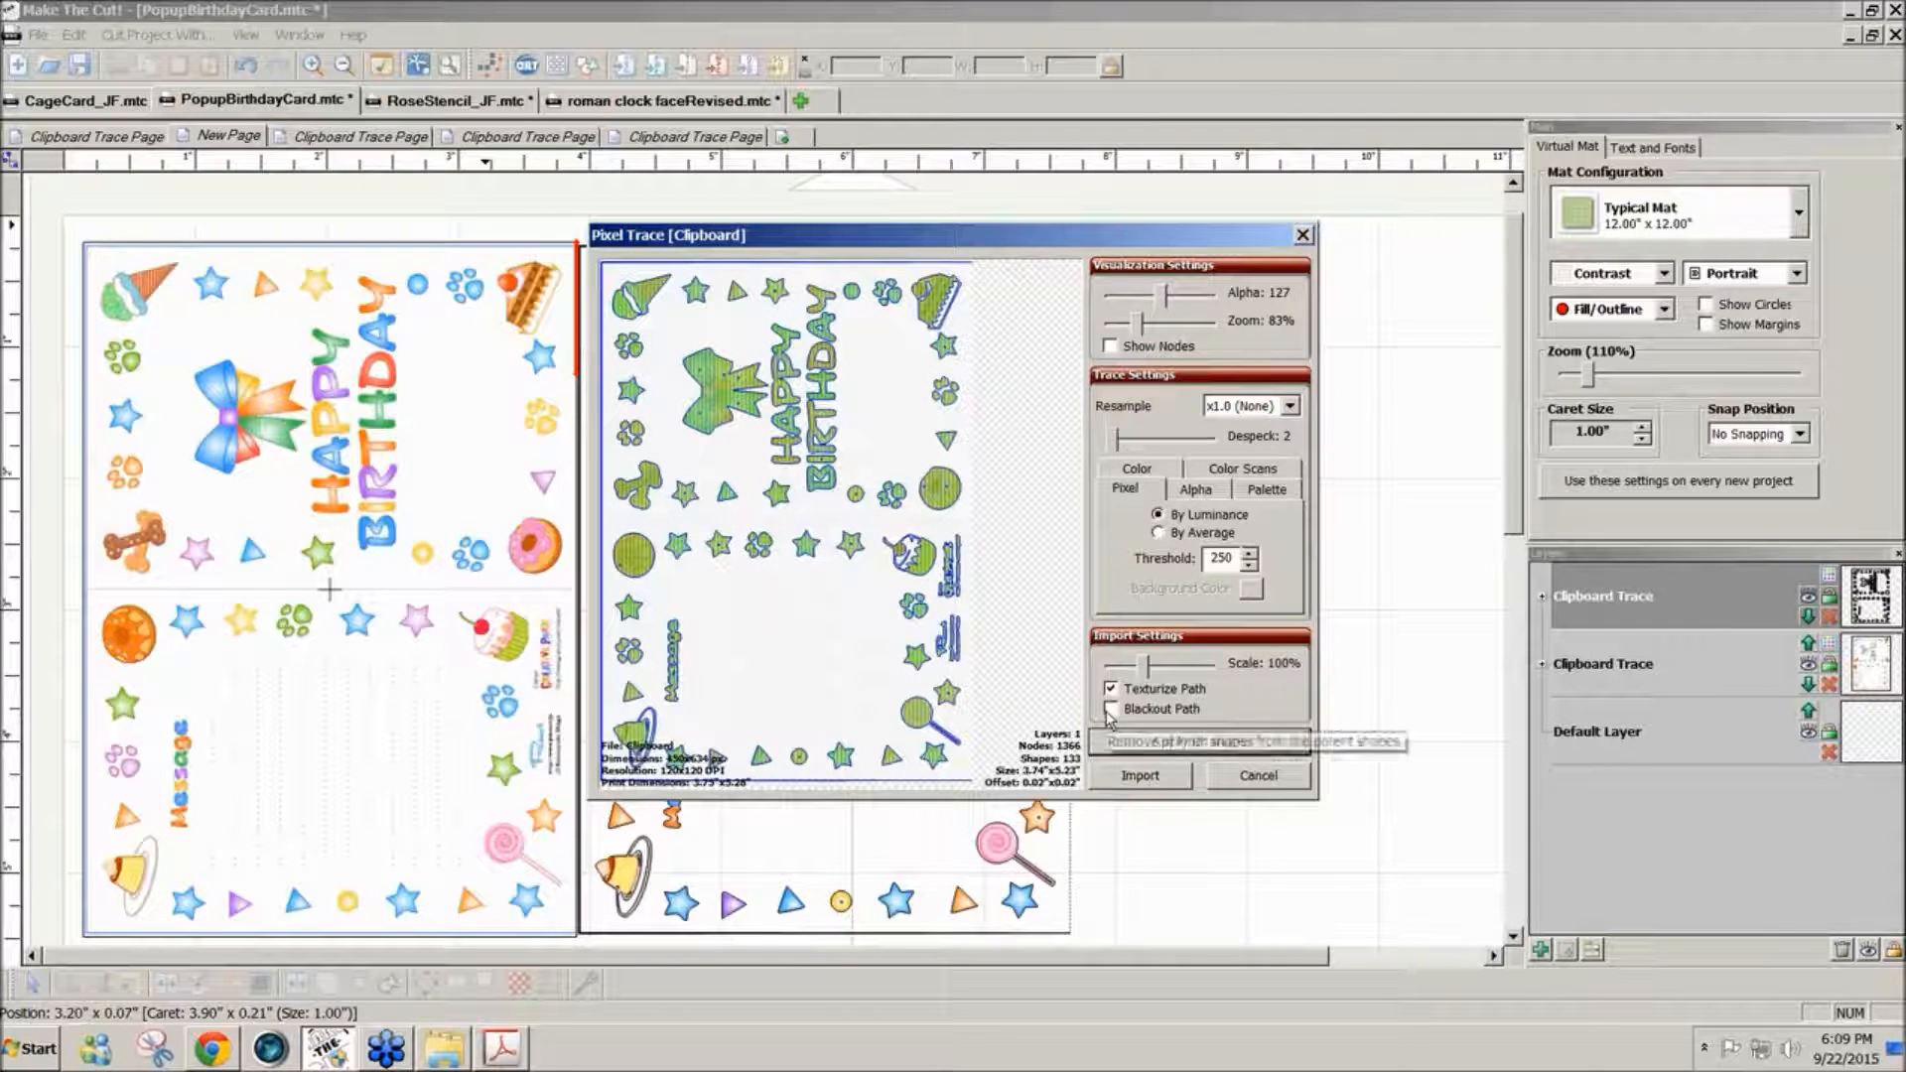
{"action": "left_click", "coordinate": [1169, 743]}
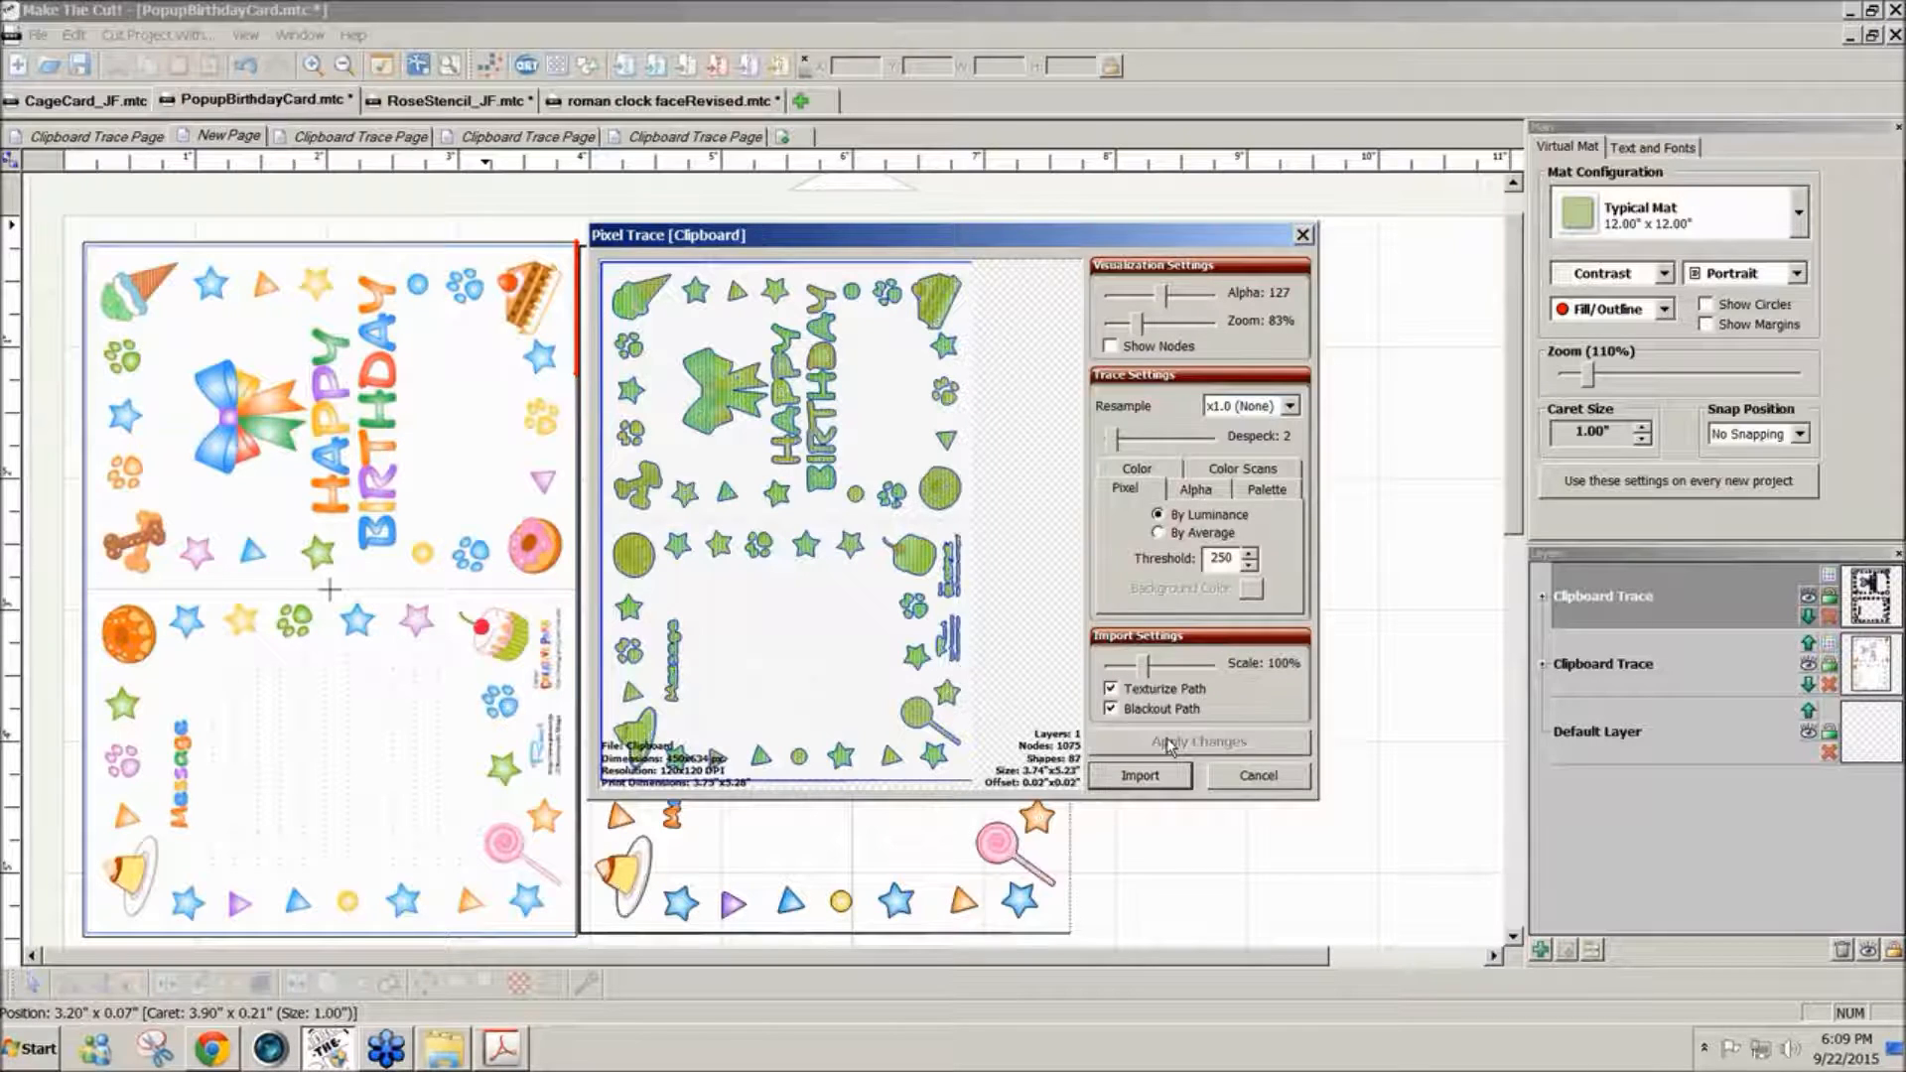
{"action": "double_click", "coordinate": [1220, 558]}
{"action": "type", "text": "254"}
{"action": "left_click", "coordinate": [1238, 743]}
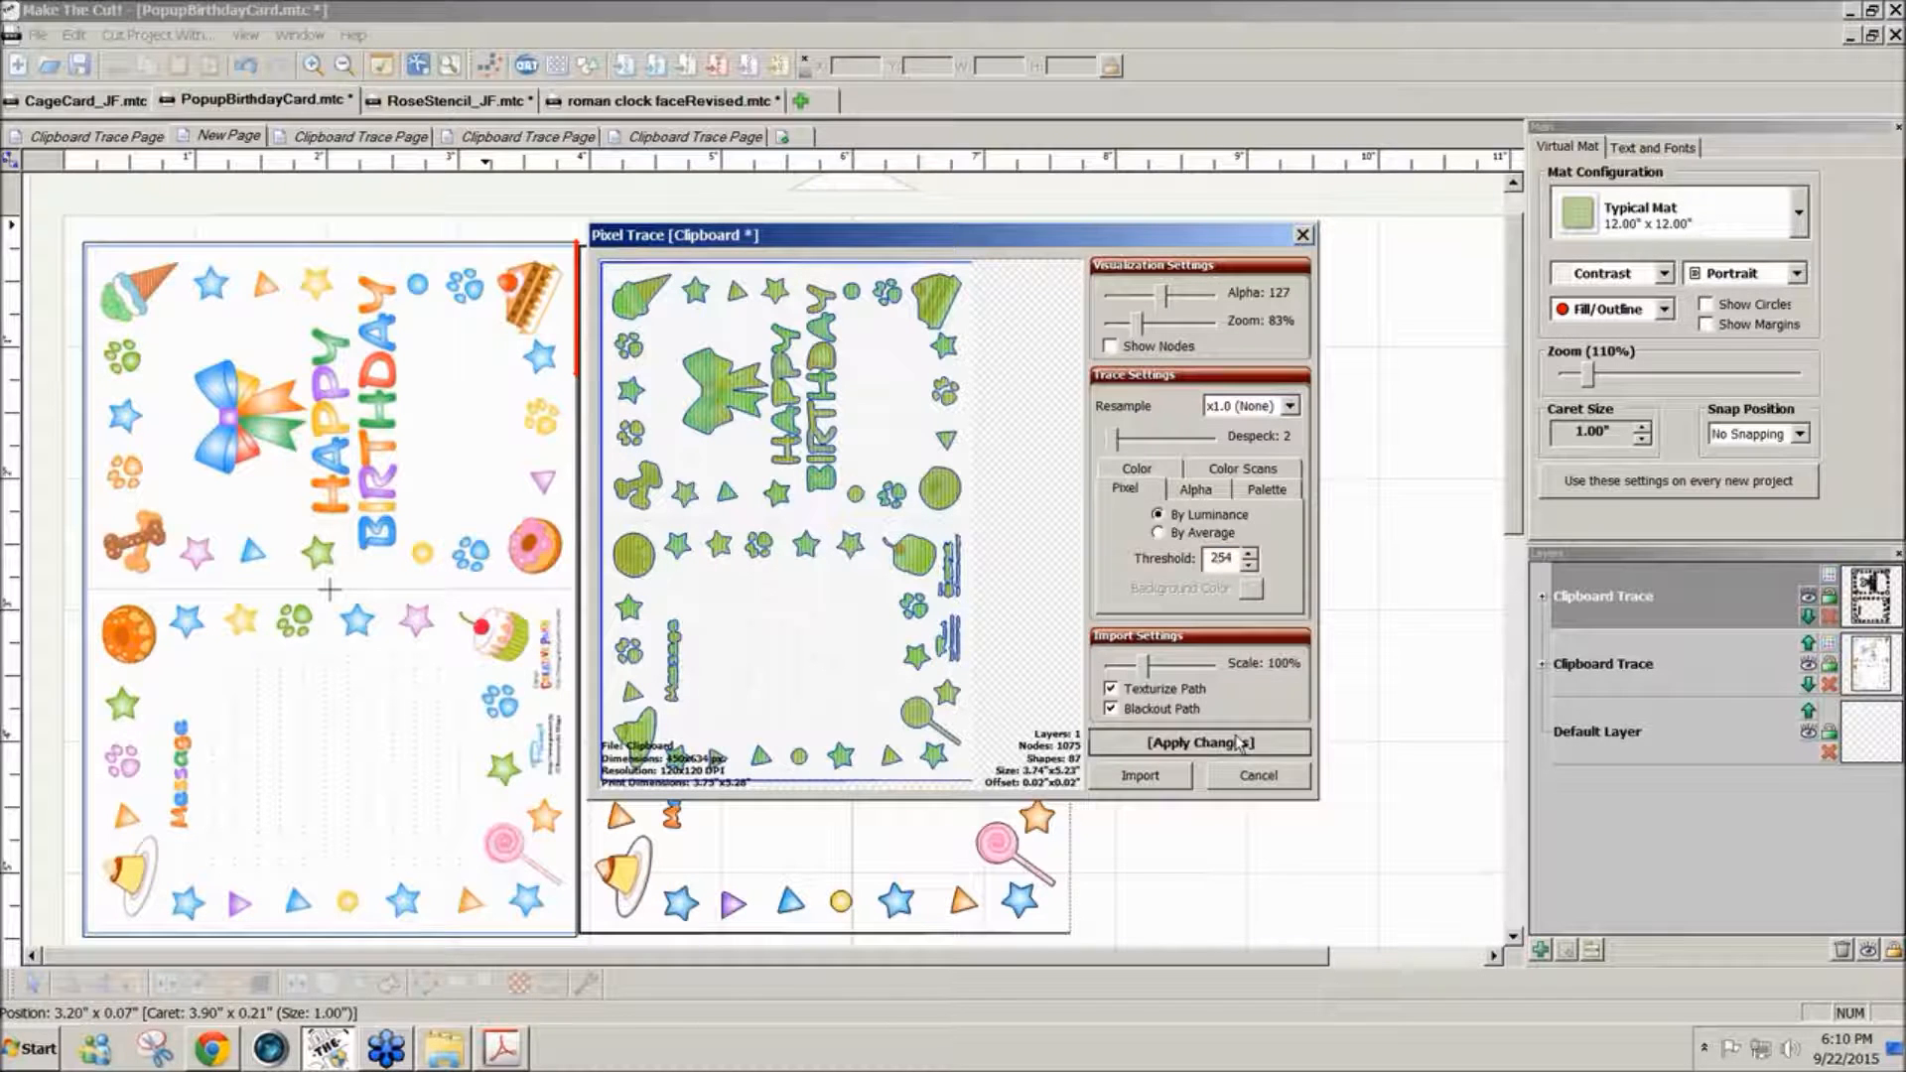
- Set the trace threshold to 255, apply it, import the traced card, and select the card on the page
{"action": "left_click_drag", "start_coordinate": [1234, 558], "coordinate": [1209, 559]}
{"action": "type", "text": "255"}
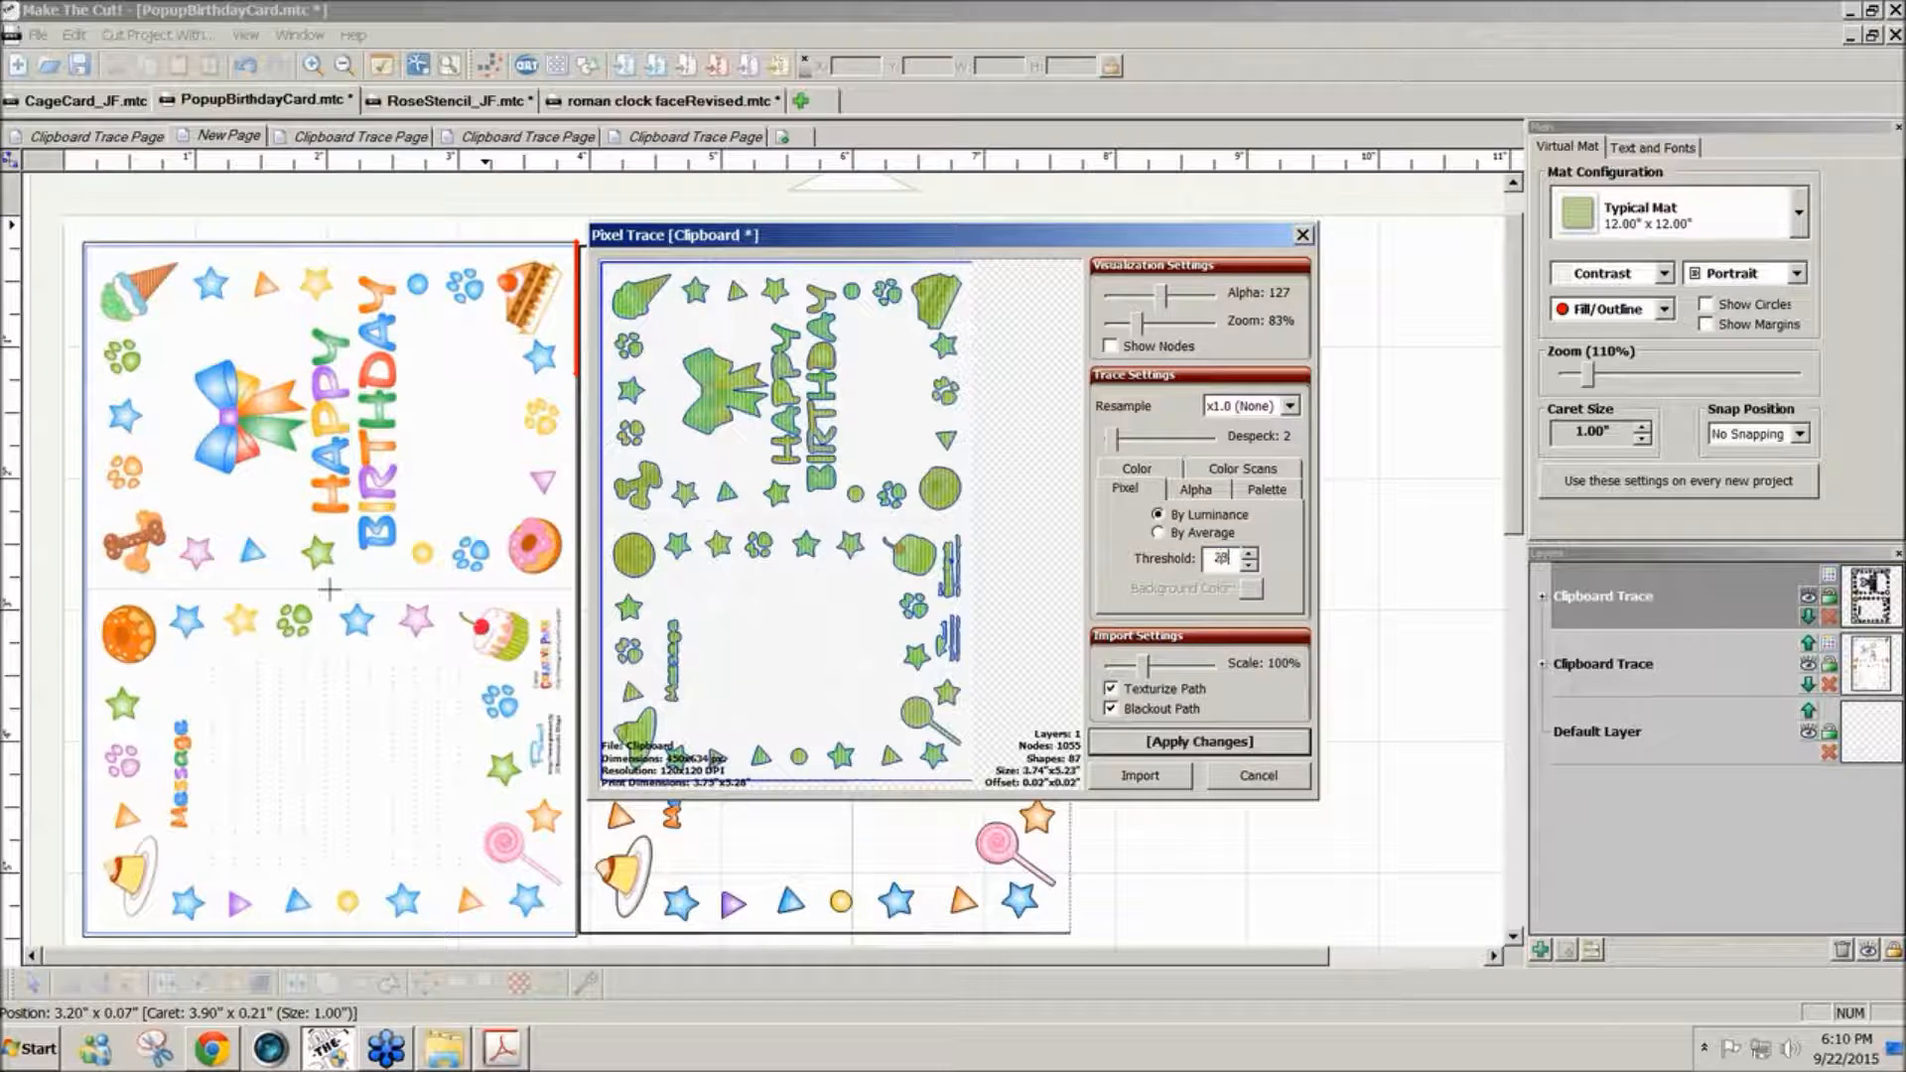
{"action": "left_click", "coordinate": [1211, 751]}
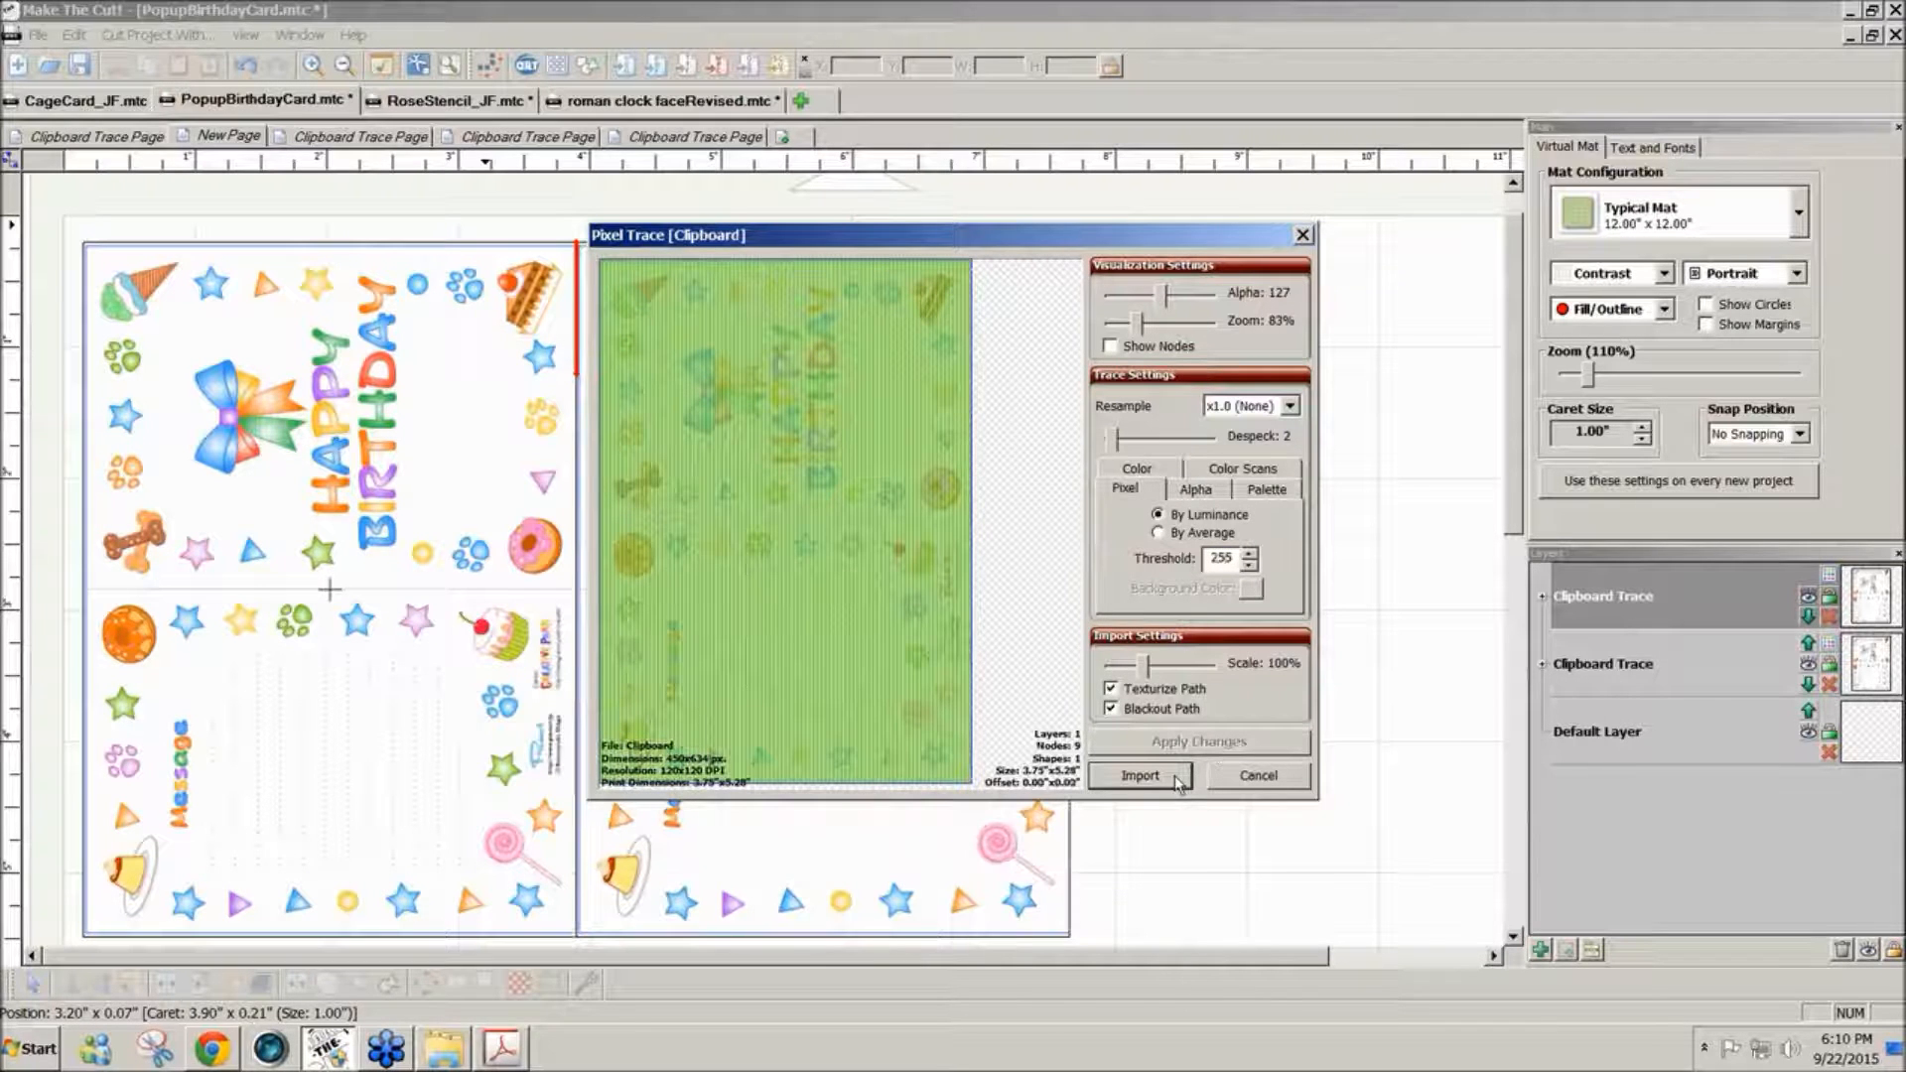
{"action": "left_click", "coordinate": [1186, 776]}
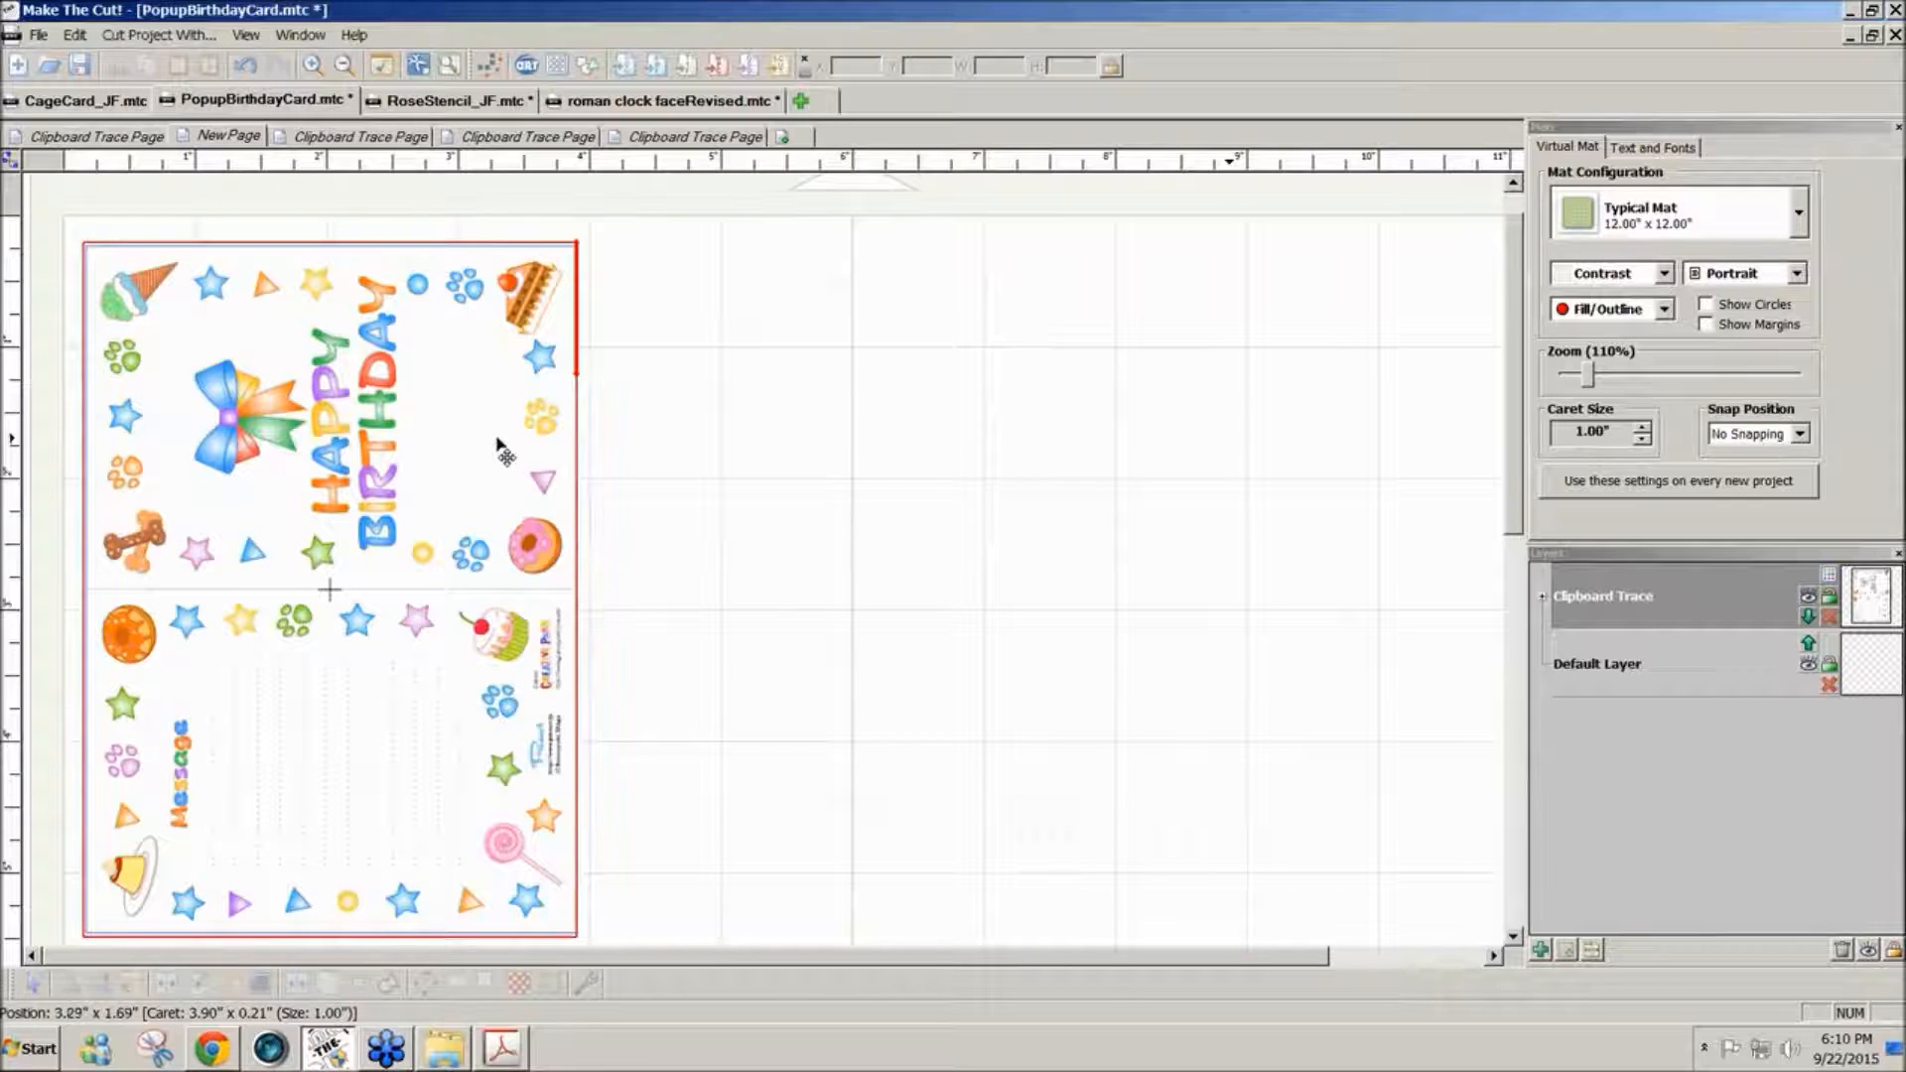
{"action": "left_click", "coordinate": [559, 481]}
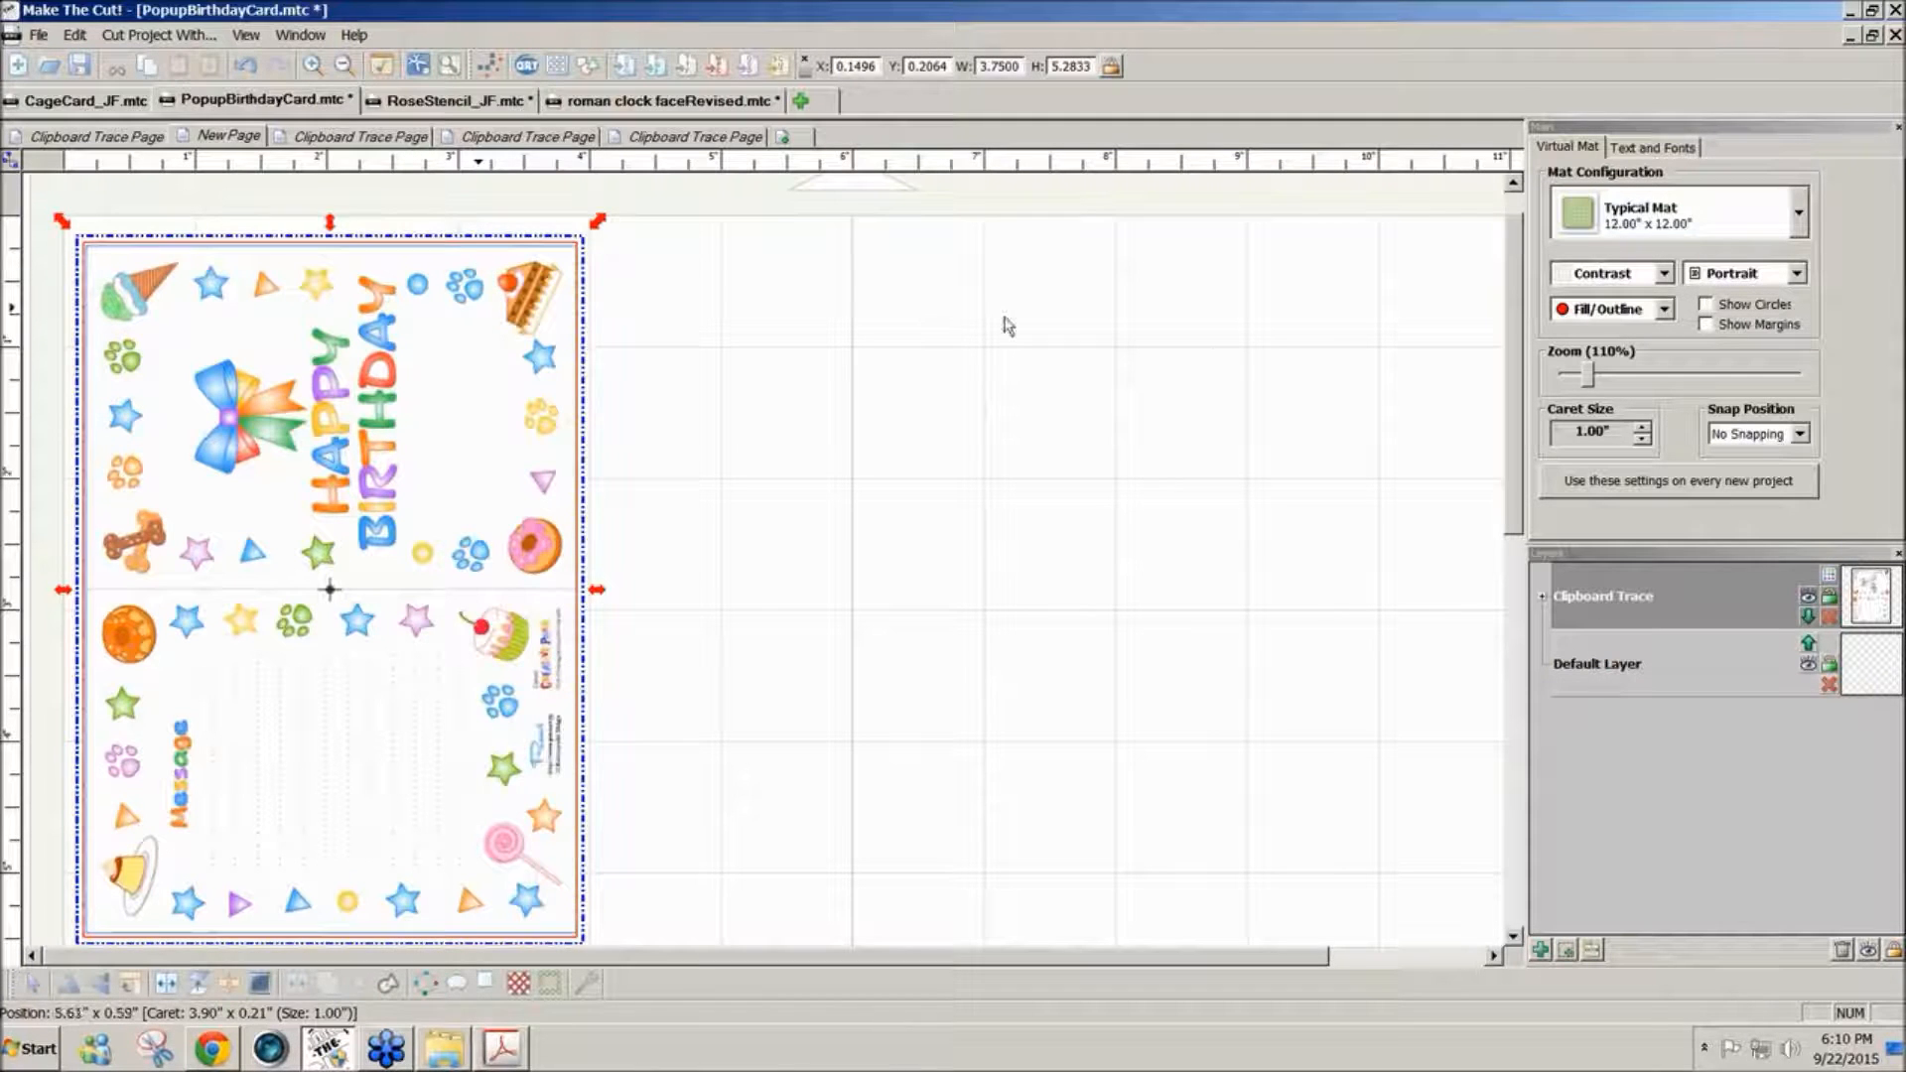
{"action": "left_click_drag", "start_coordinate": [1519, 502], "coordinate": [771, 433]}
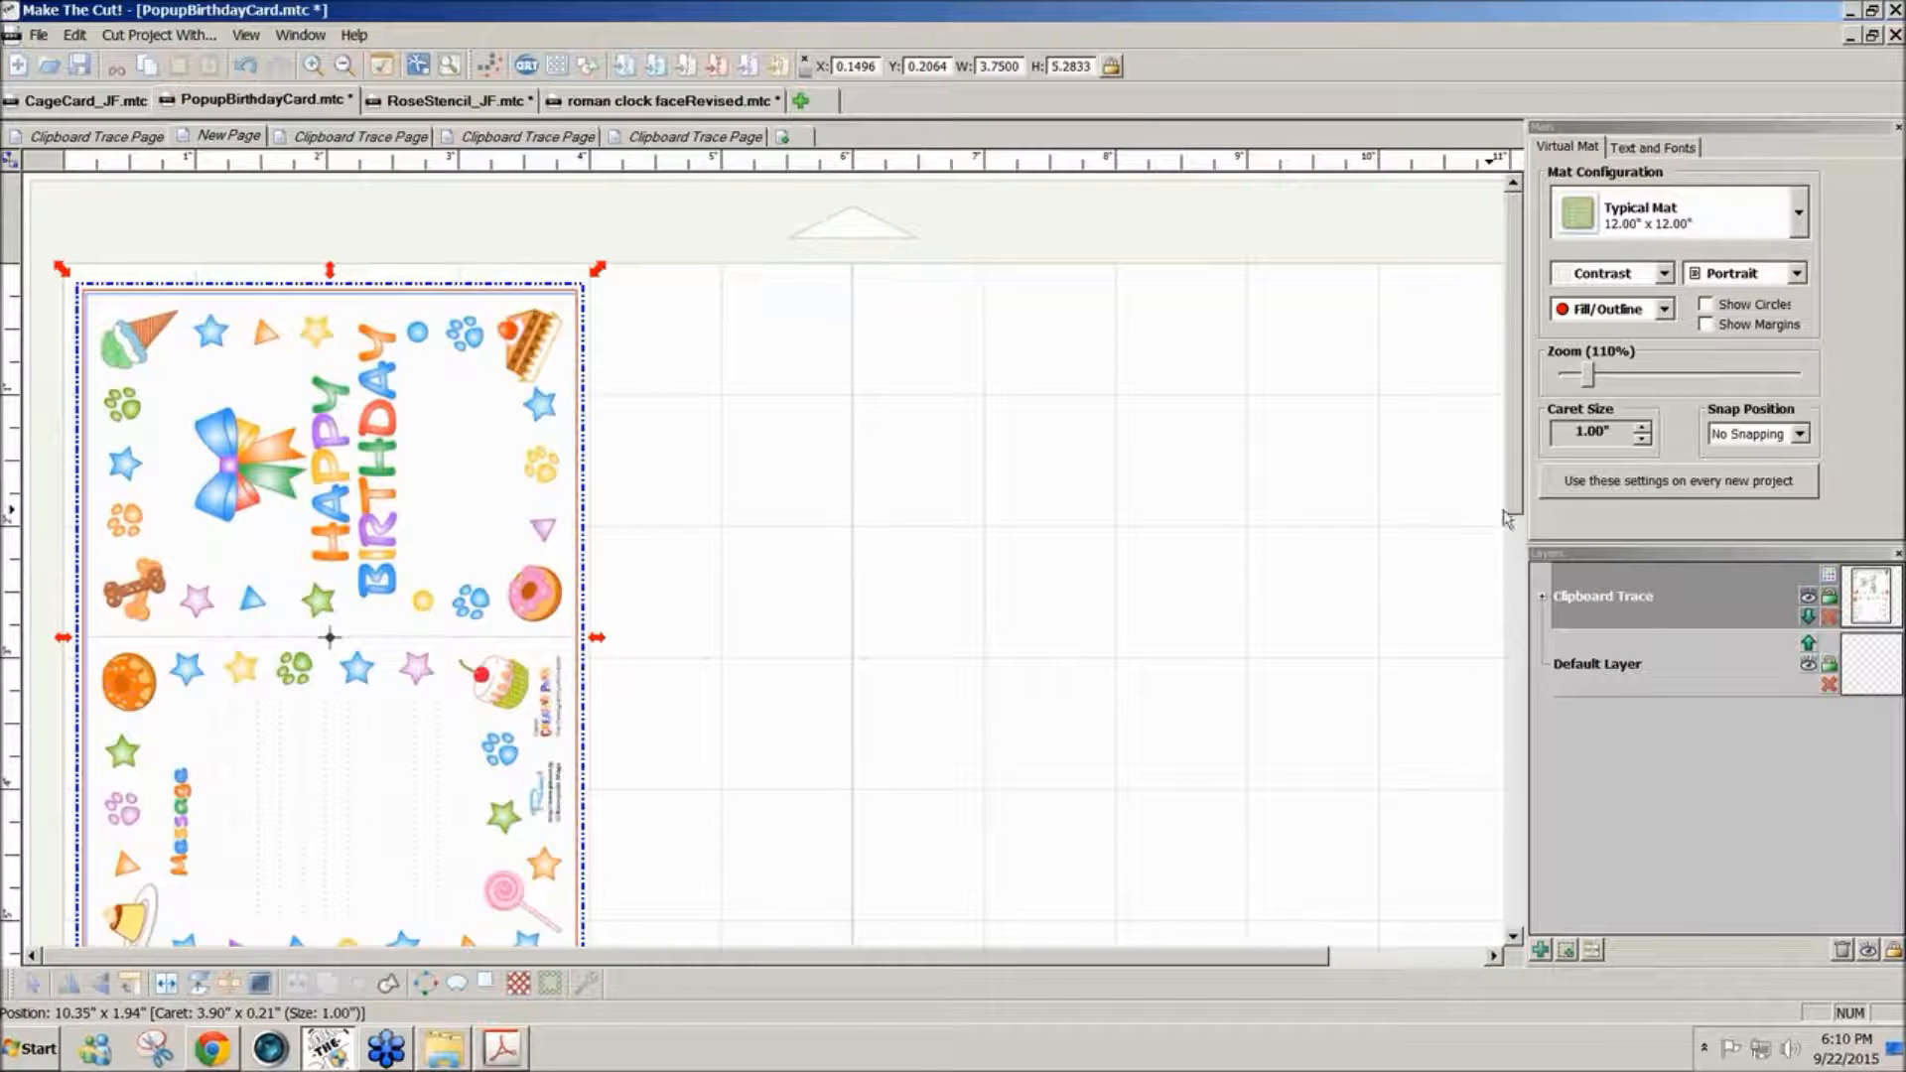
{"action": "mouse_move", "coordinate": [1516, 508]}
{"action": "left_mouse_down"}
{"action": "mouse_move", "coordinate": [1499, 562]}
{"action": "mouse_move", "coordinate": [1499, 537]}
{"action": "left_mouse_up"}
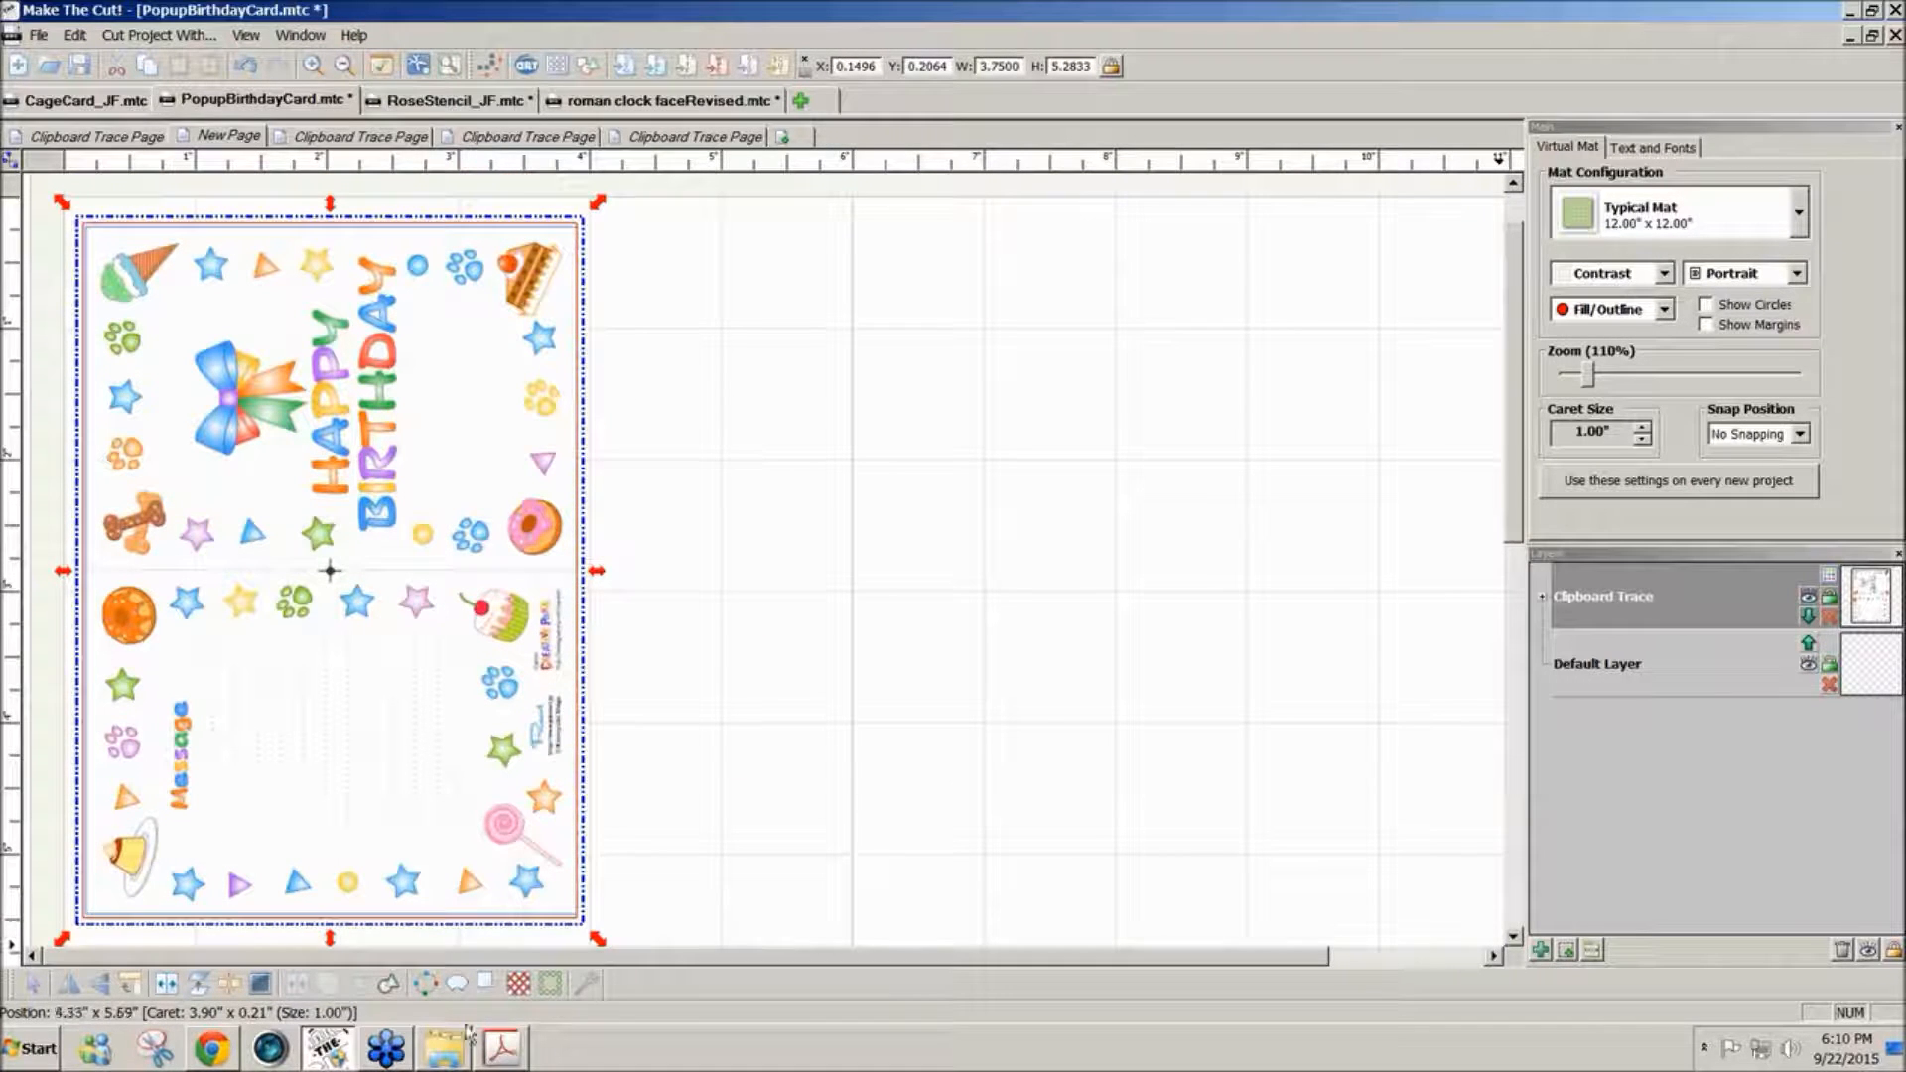
- Switch to the PDF in Acrobat and copy a new snapshot cropped closely around the A1 Card outline
{"action": "left_click", "coordinate": [502, 1050]}
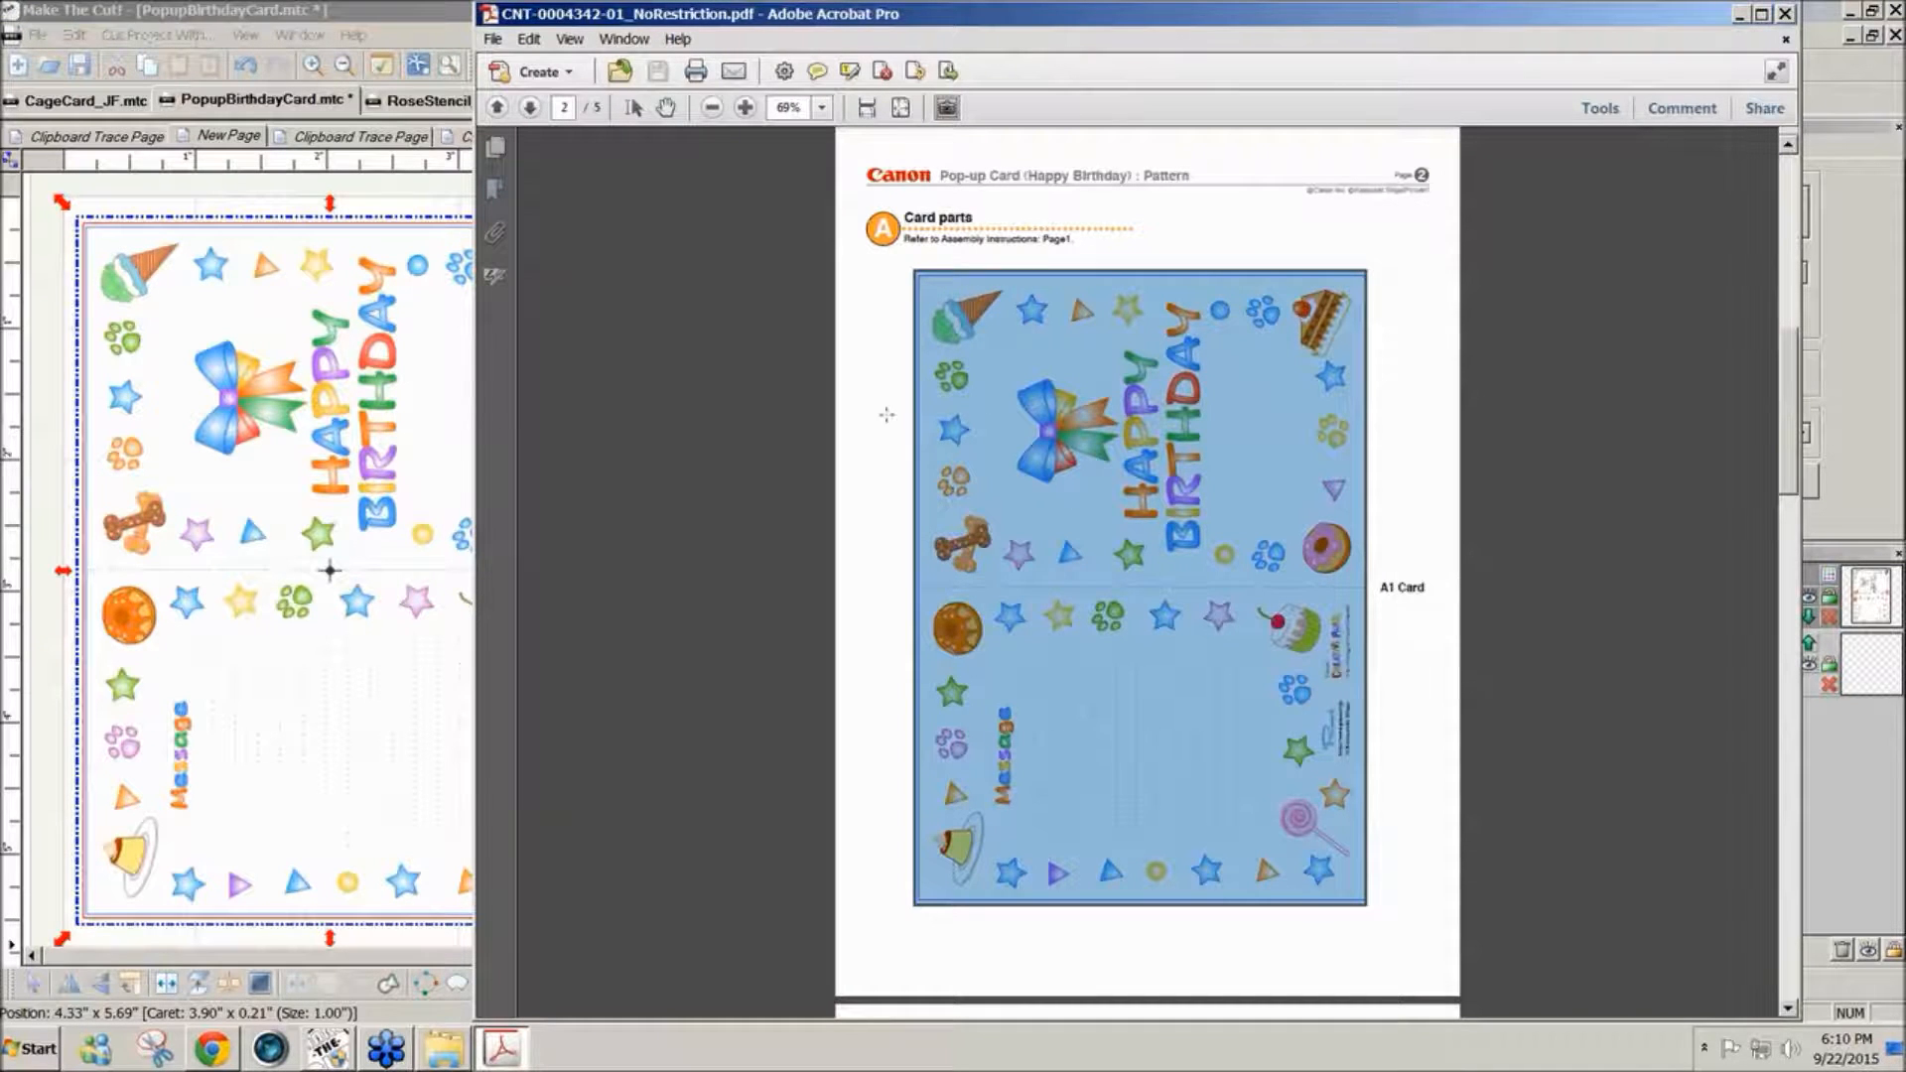
{"action": "left_click", "coordinate": [885, 421]}
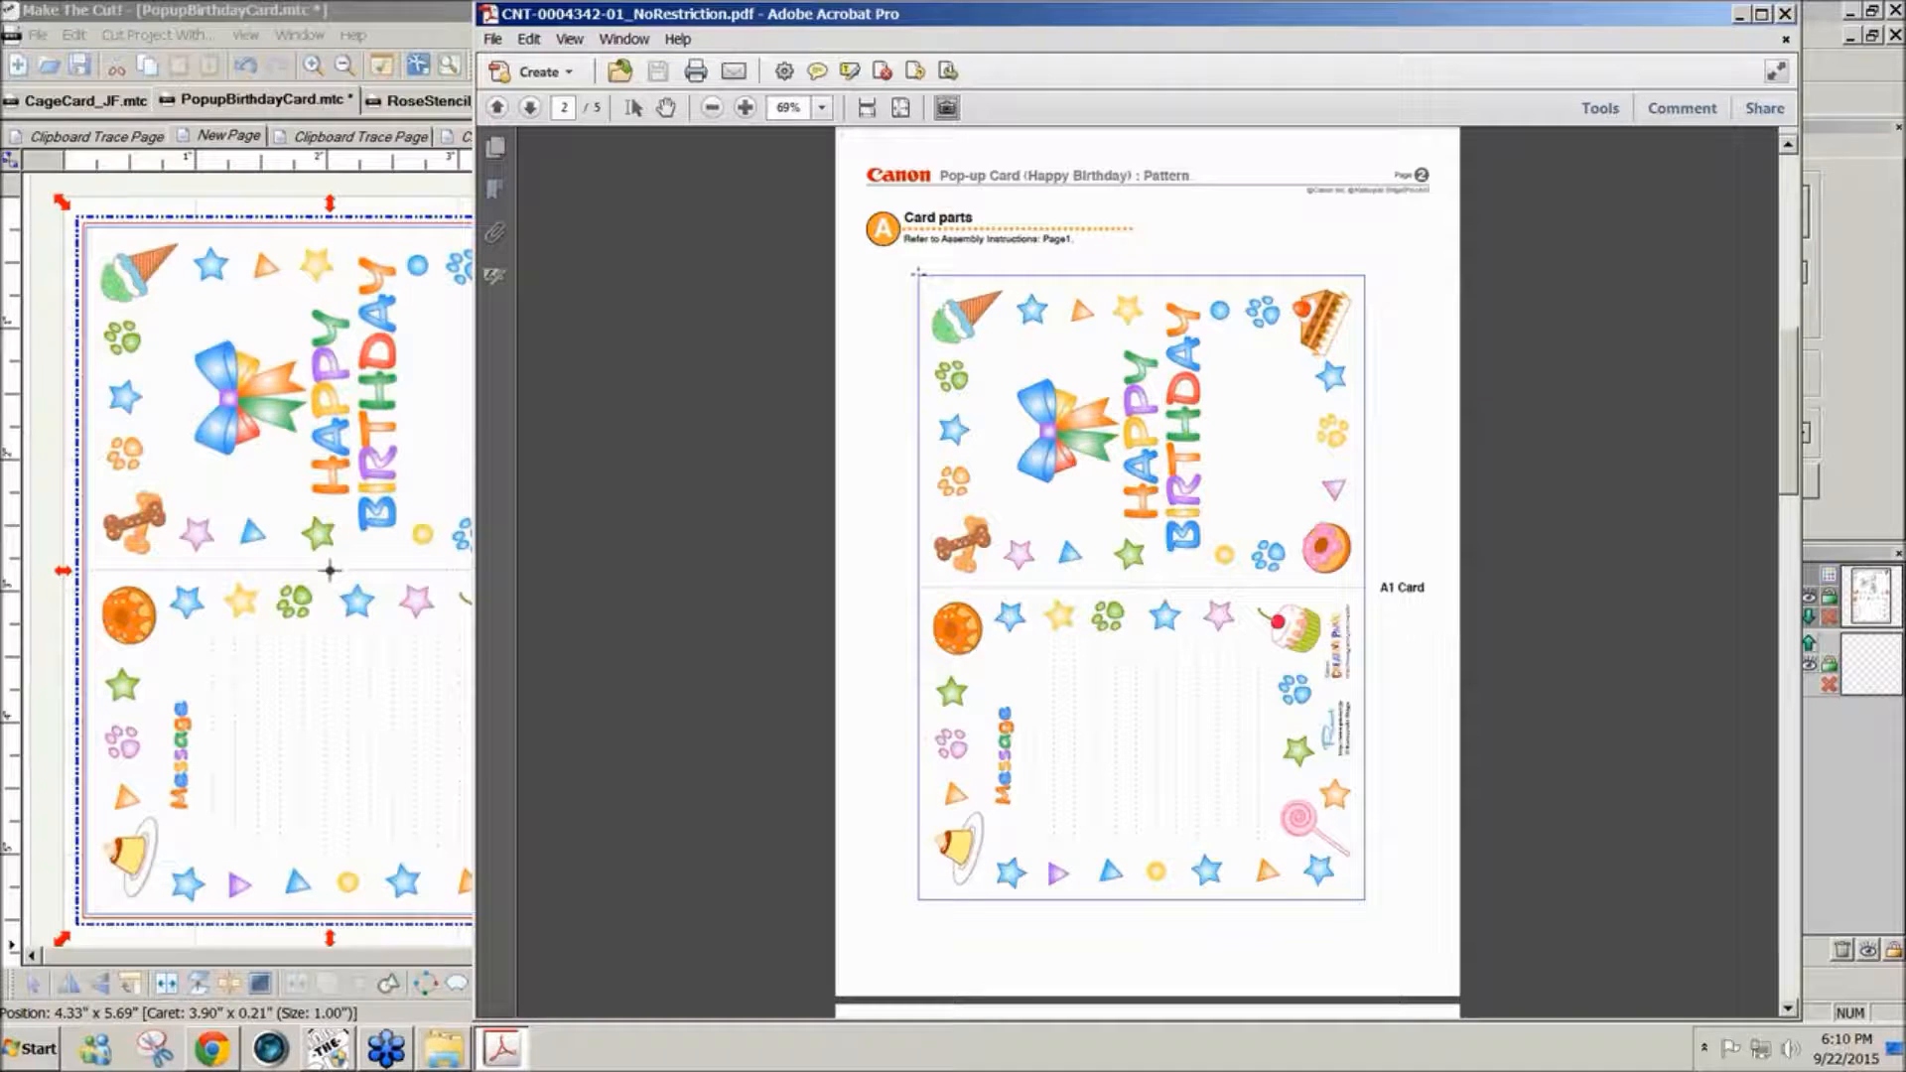
{"action": "left_click_drag", "start_coordinate": [937, 277], "coordinate": [1367, 903]}
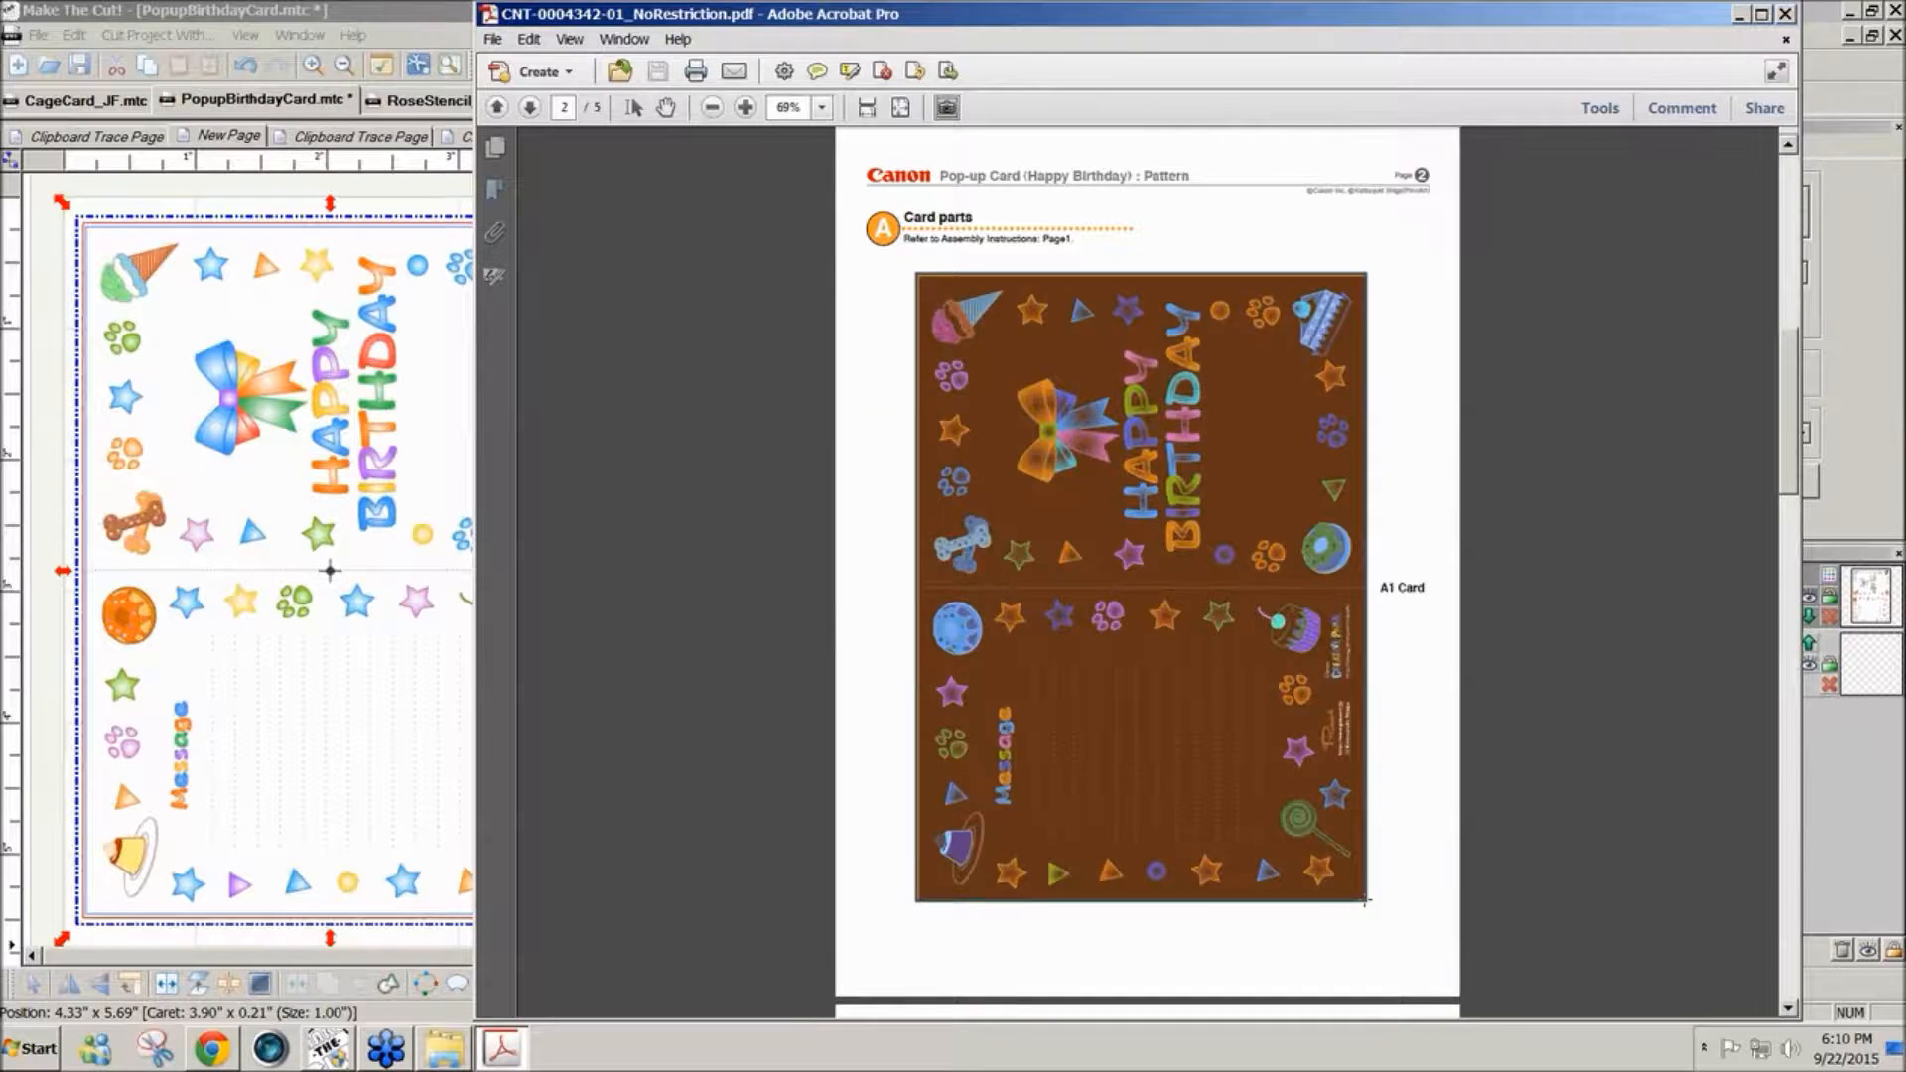
{"action": "left_click", "coordinate": [1350, 573]}
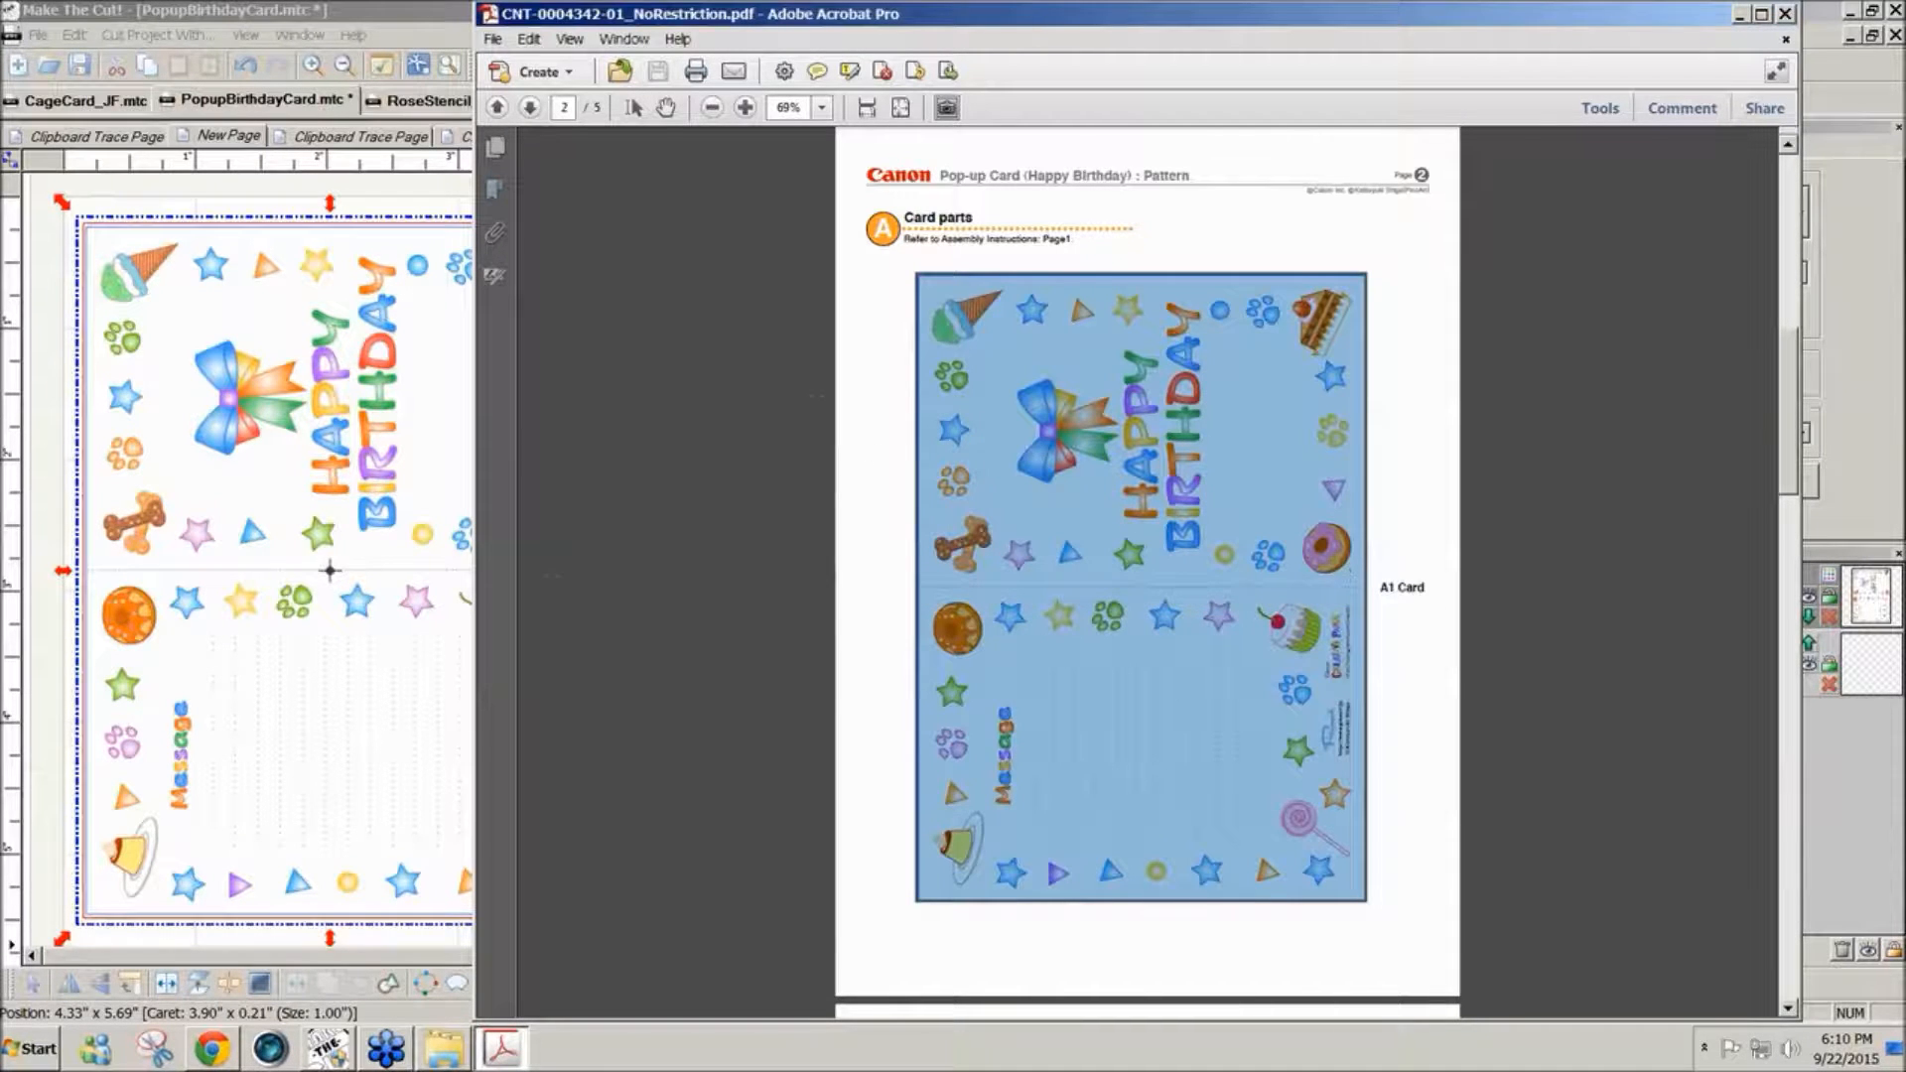
- Return to Make The Cut, delete the existing card, and paste the new snapshot into a pixel trace
{"action": "left_click", "coordinate": [411, 723]}
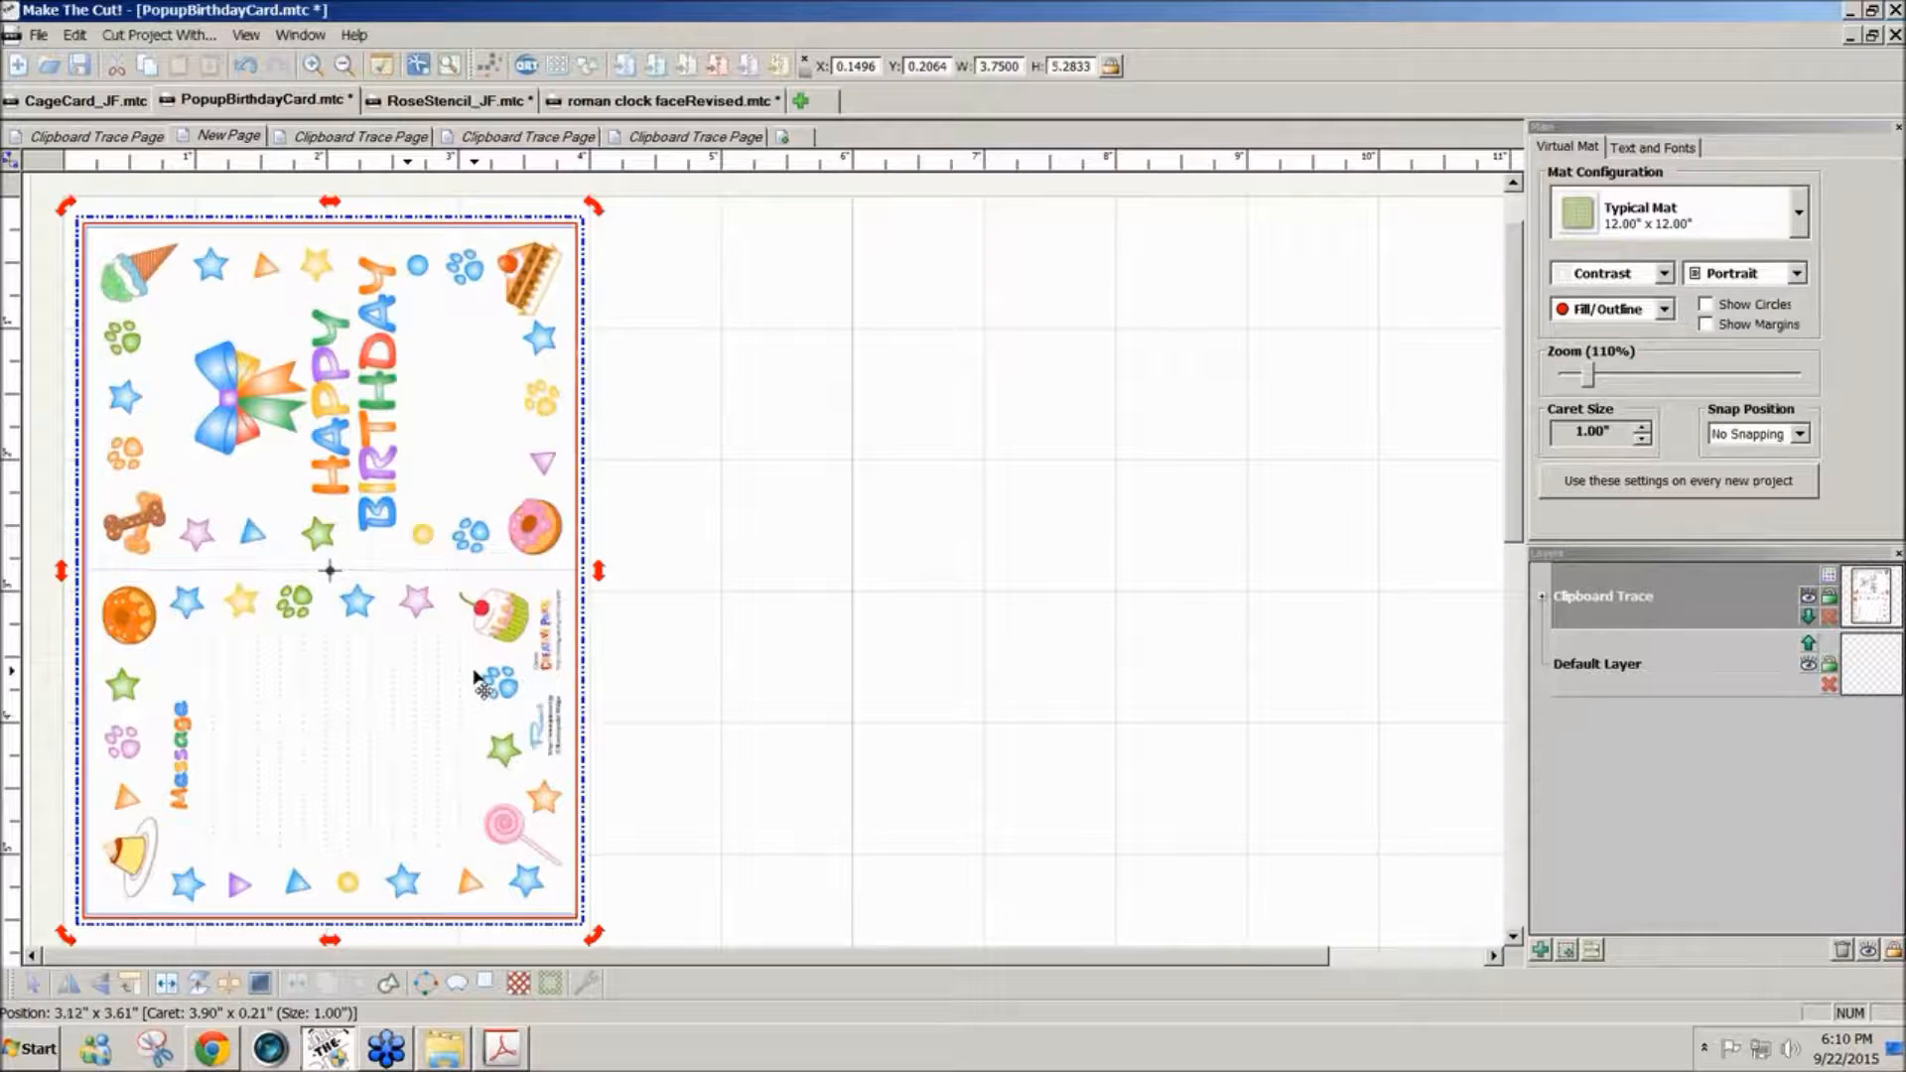
{"action": "key", "text": "Delete"}
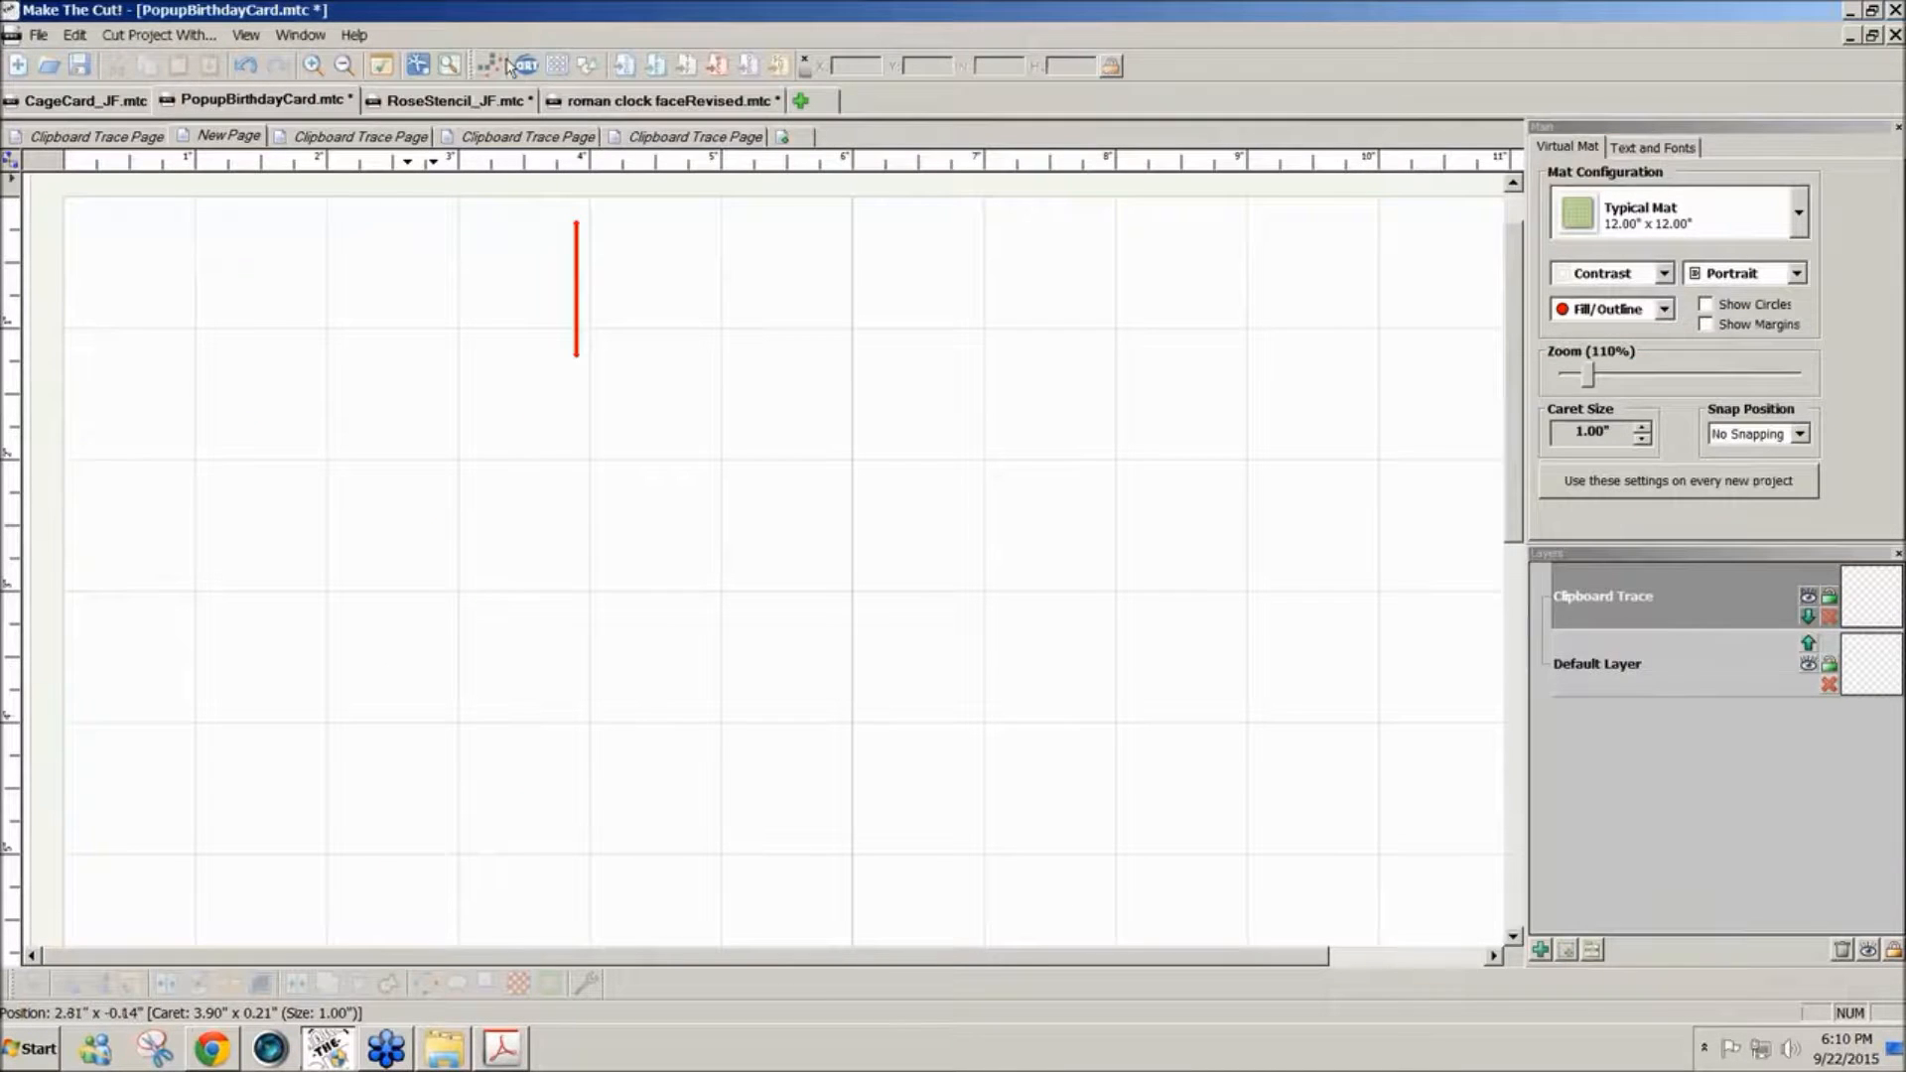
{"action": "left_click", "coordinate": [487, 65]}
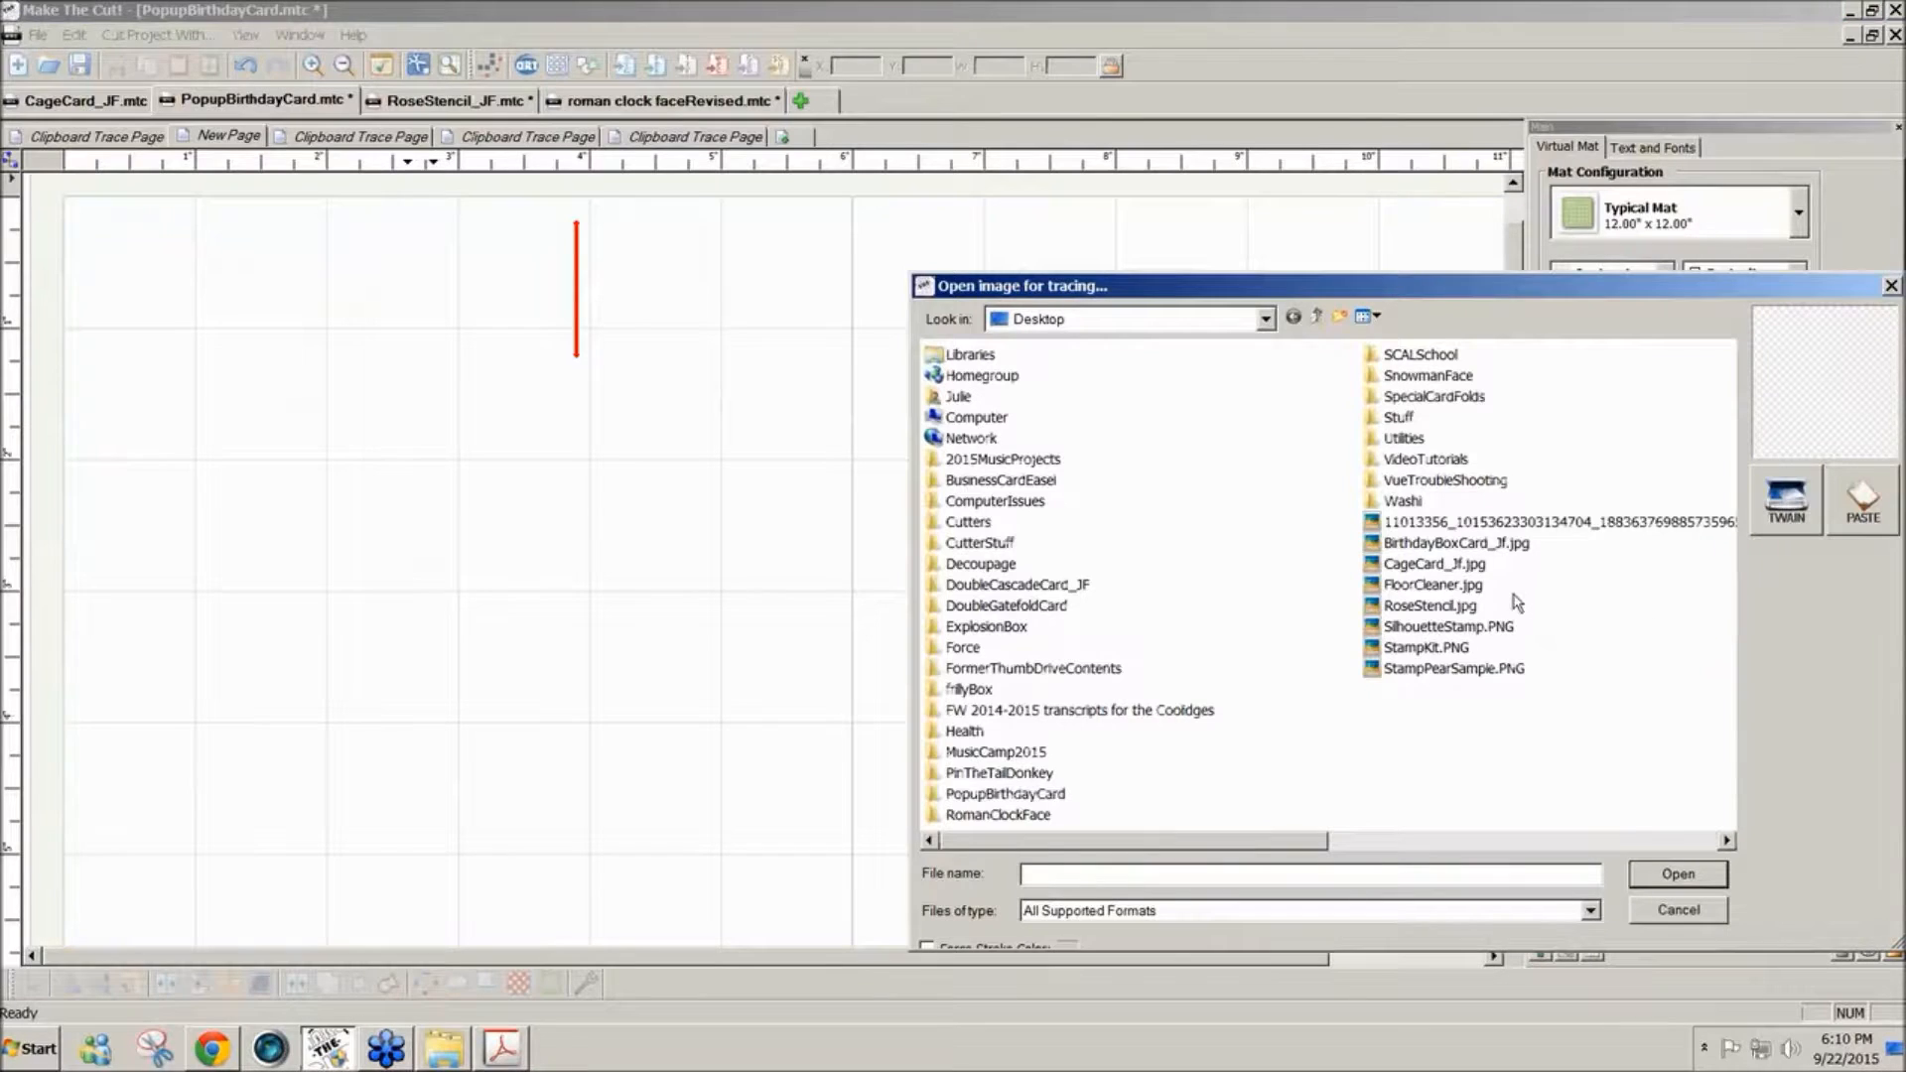
{"action": "left_click", "coordinate": [1867, 508]}
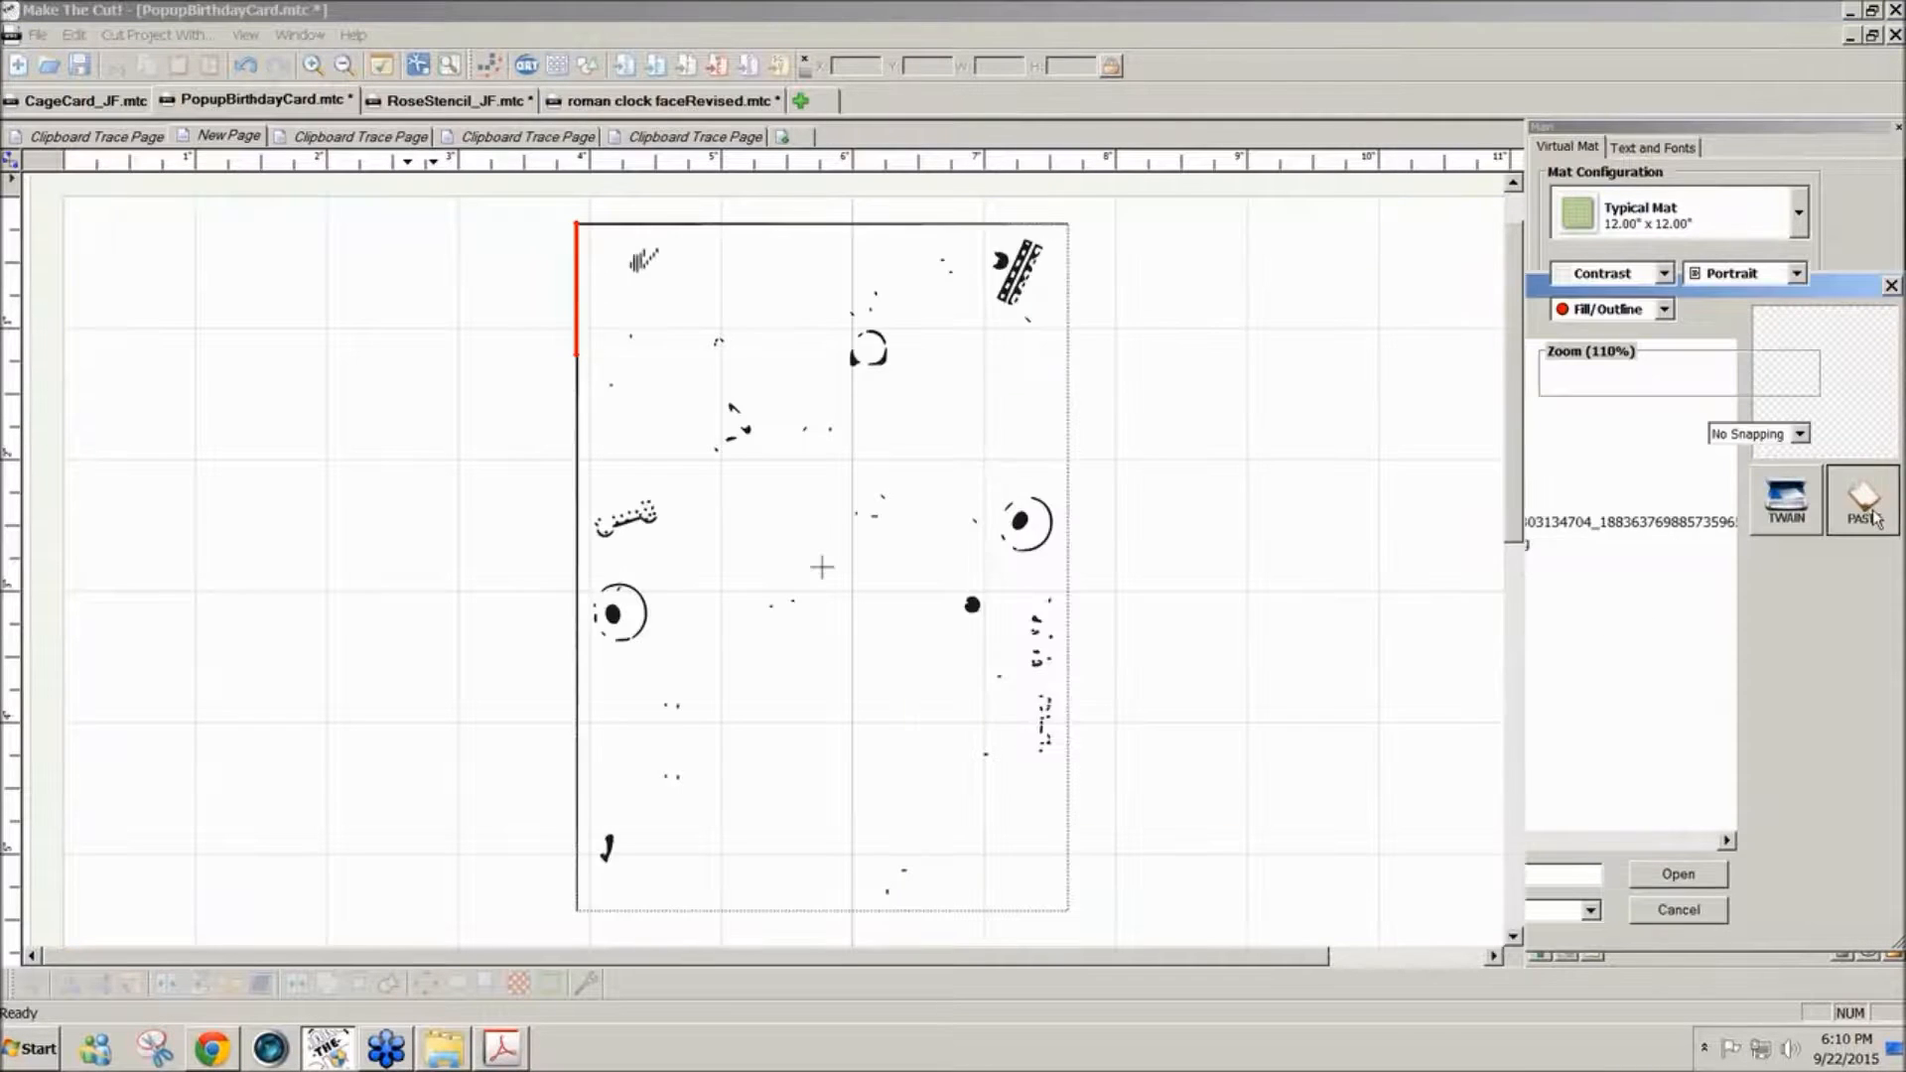
- Set the trace threshold to 255, enable Texturize Path and Blackout Path, apply the changes, and import the card
{"action": "double_click", "coordinate": [1227, 559]}
{"action": "type", "text": "255"}
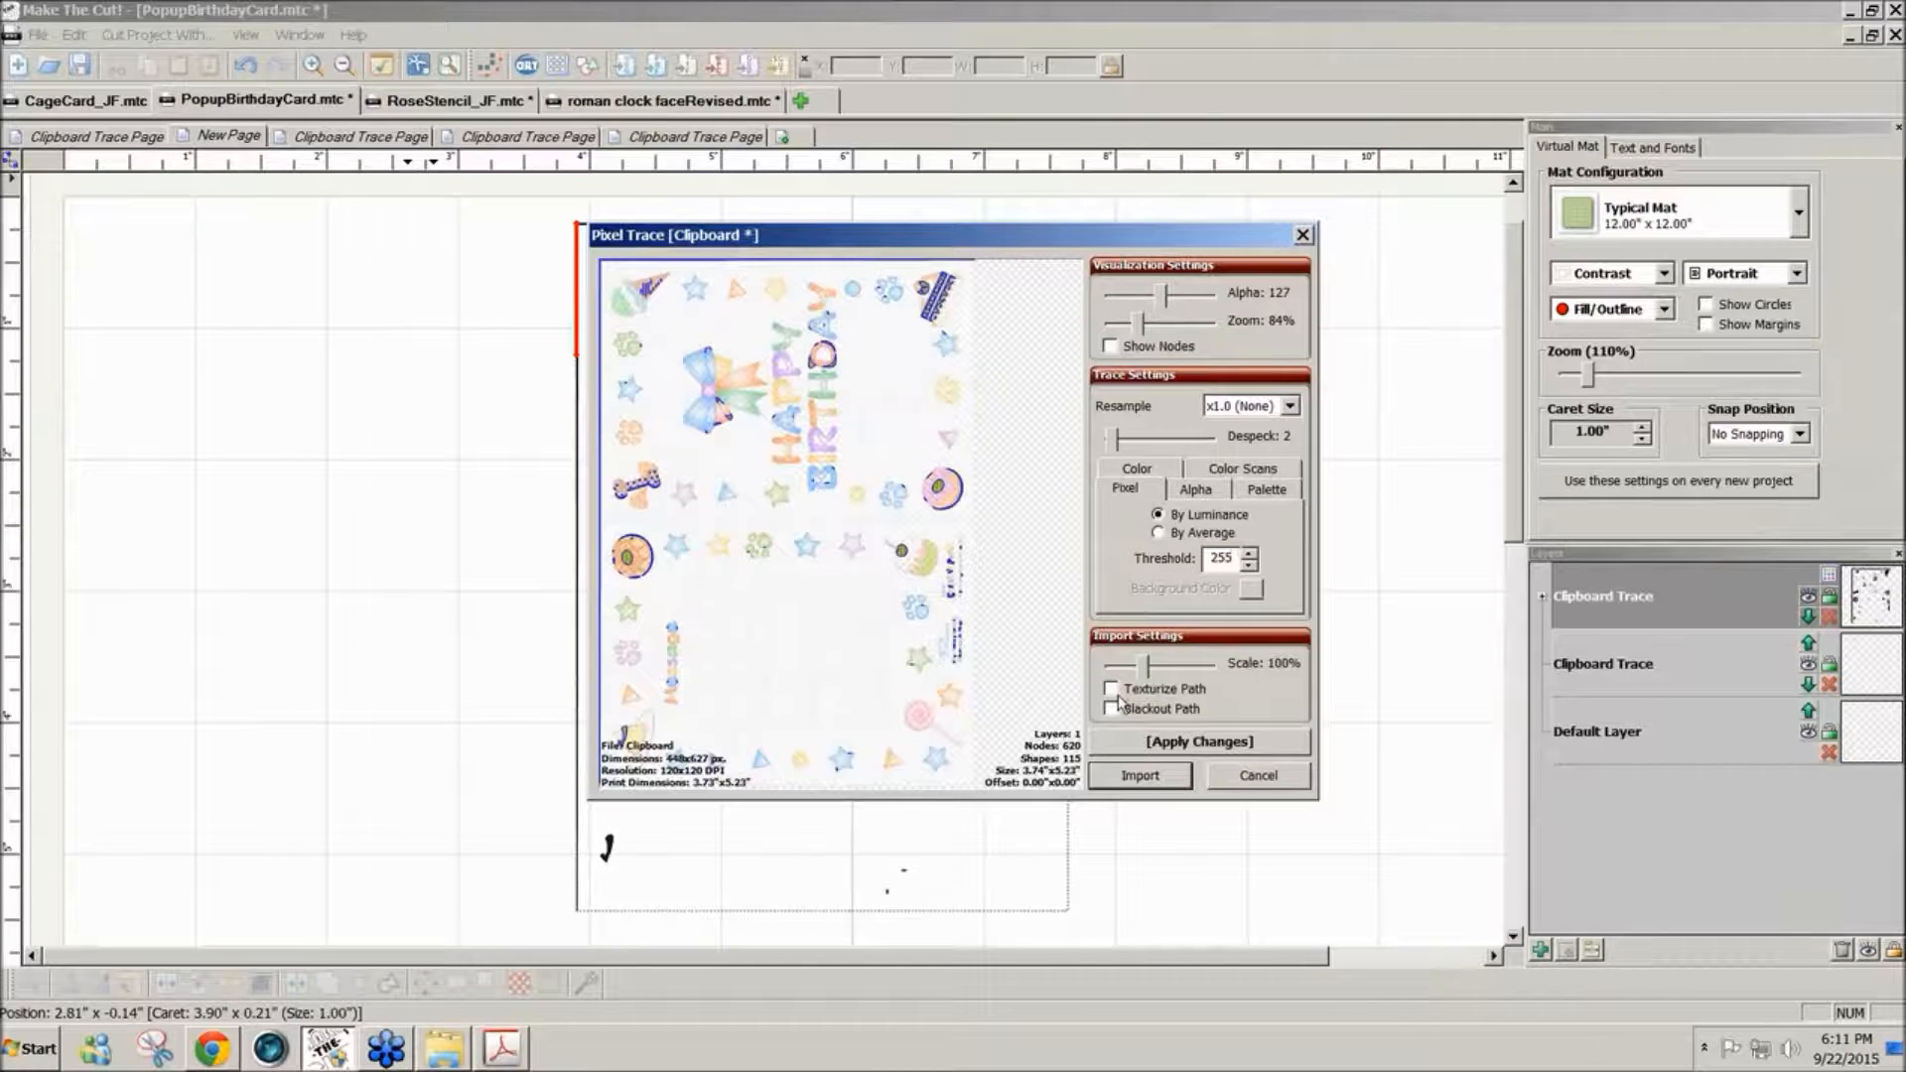
{"action": "left_click", "coordinate": [1111, 689]}
{"action": "left_click", "coordinate": [1111, 709]}
{"action": "left_click", "coordinate": [1149, 742]}
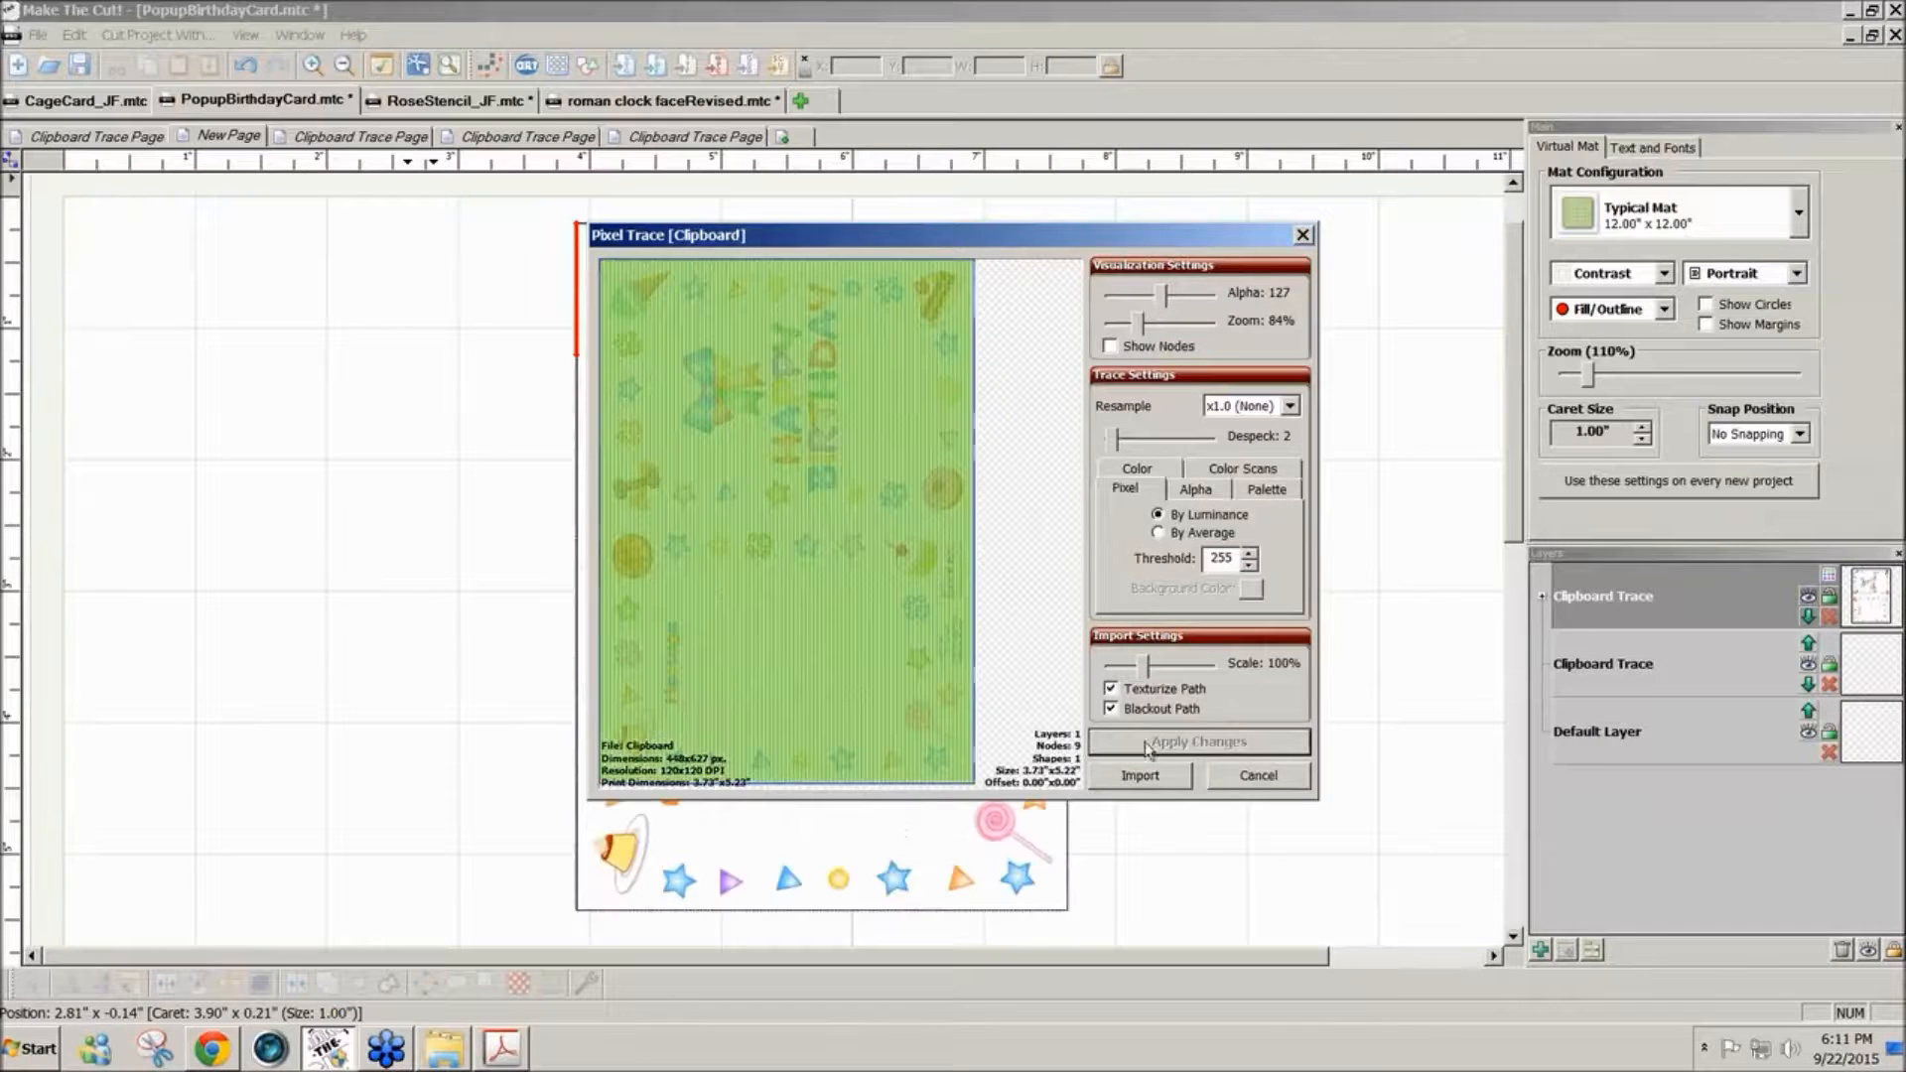
{"action": "left_click", "coordinate": [1140, 777]}
- Move the imported card to the mat's upper-left area, at about X 0.32 and Y 0.17, and deselect it
{"action": "left_click", "coordinate": [1060, 541]}
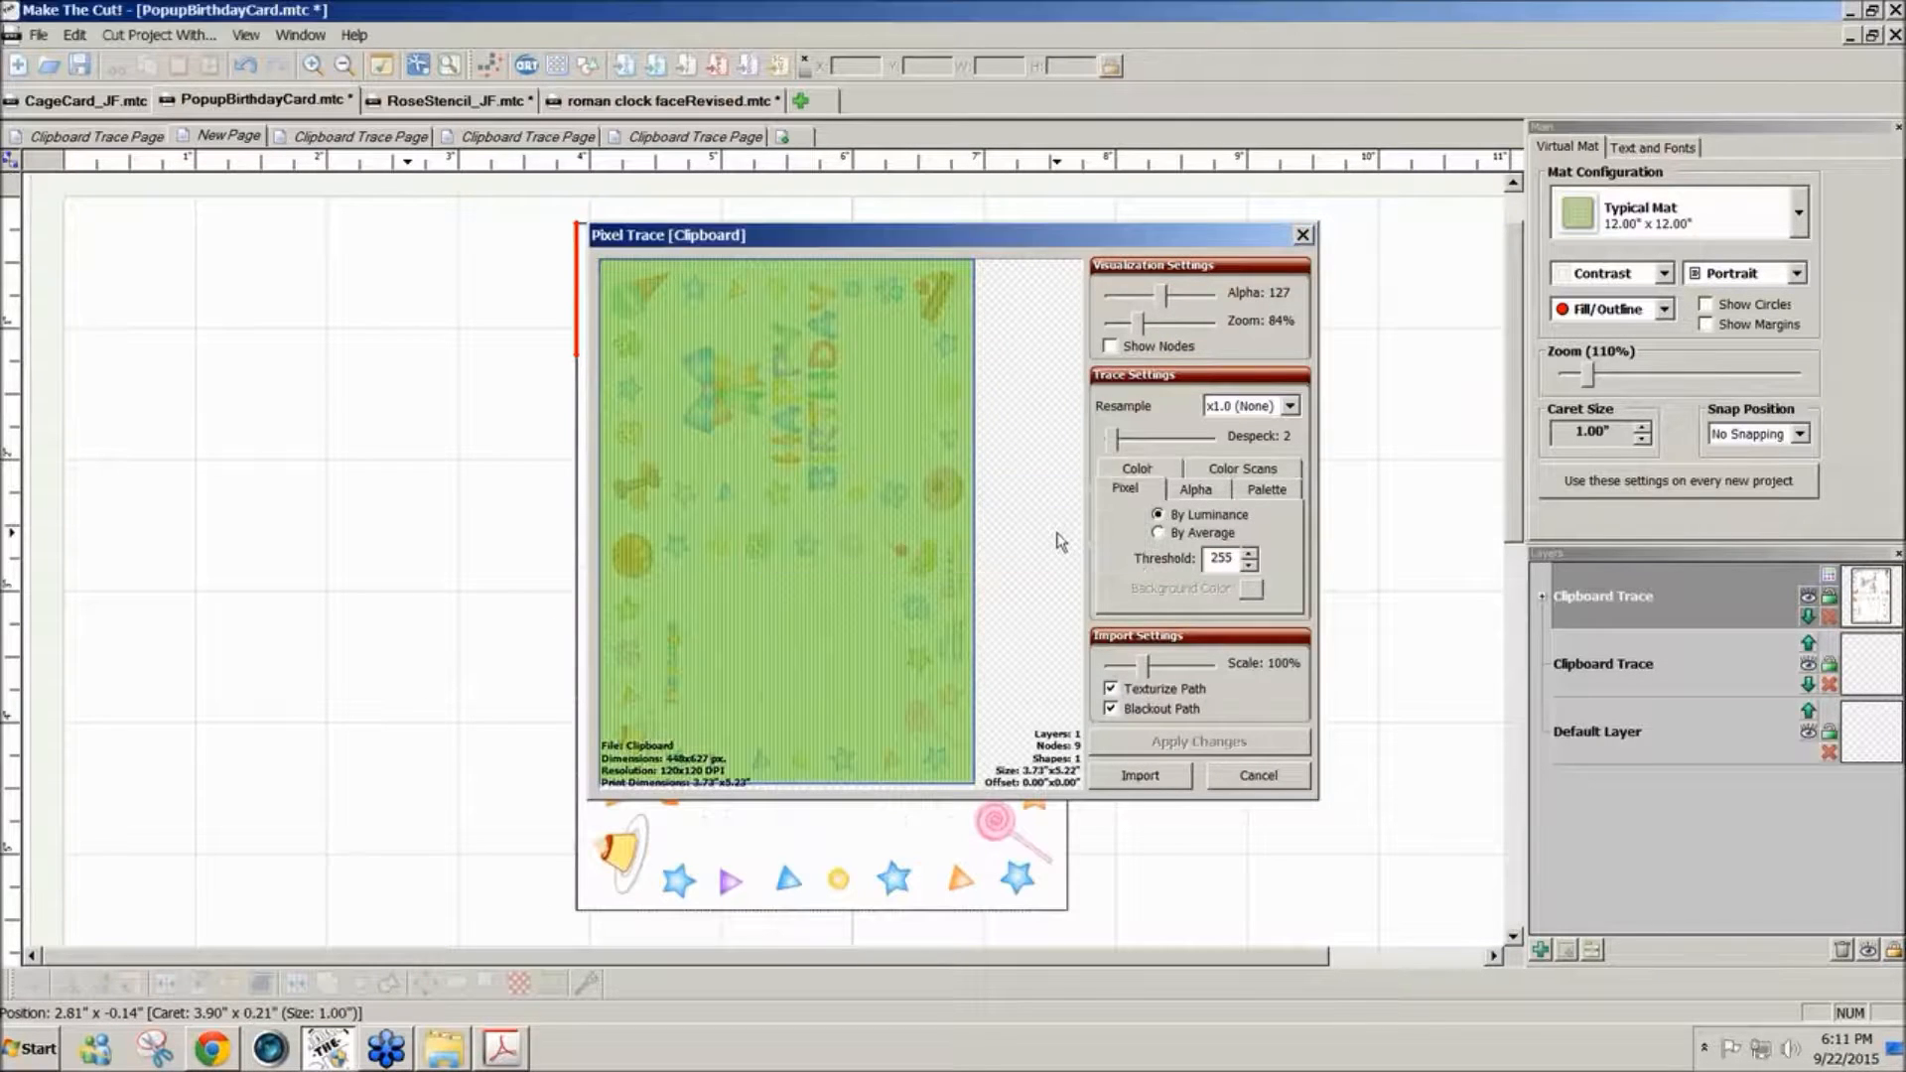
{"action": "left_click_drag", "start_coordinate": [1013, 601], "coordinate": [540, 603]}
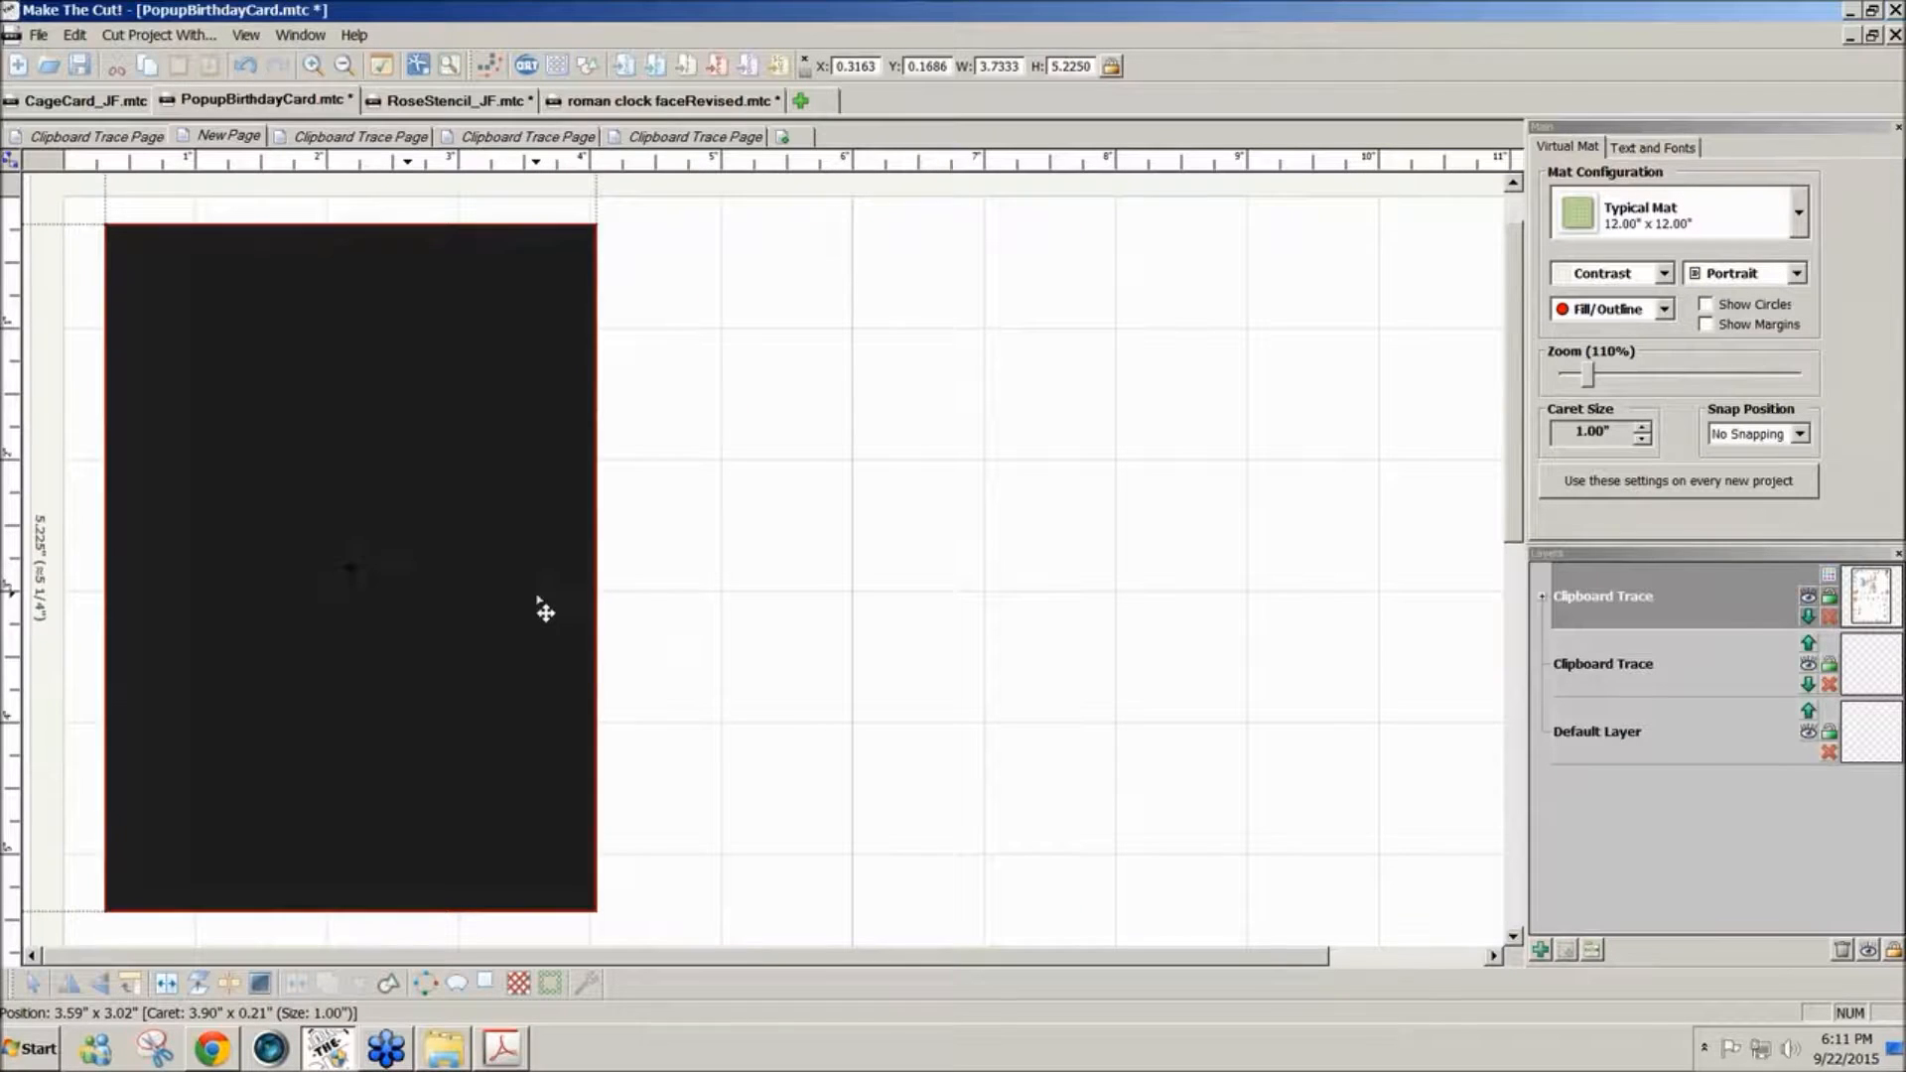
{"action": "left_click", "coordinate": [792, 532]}
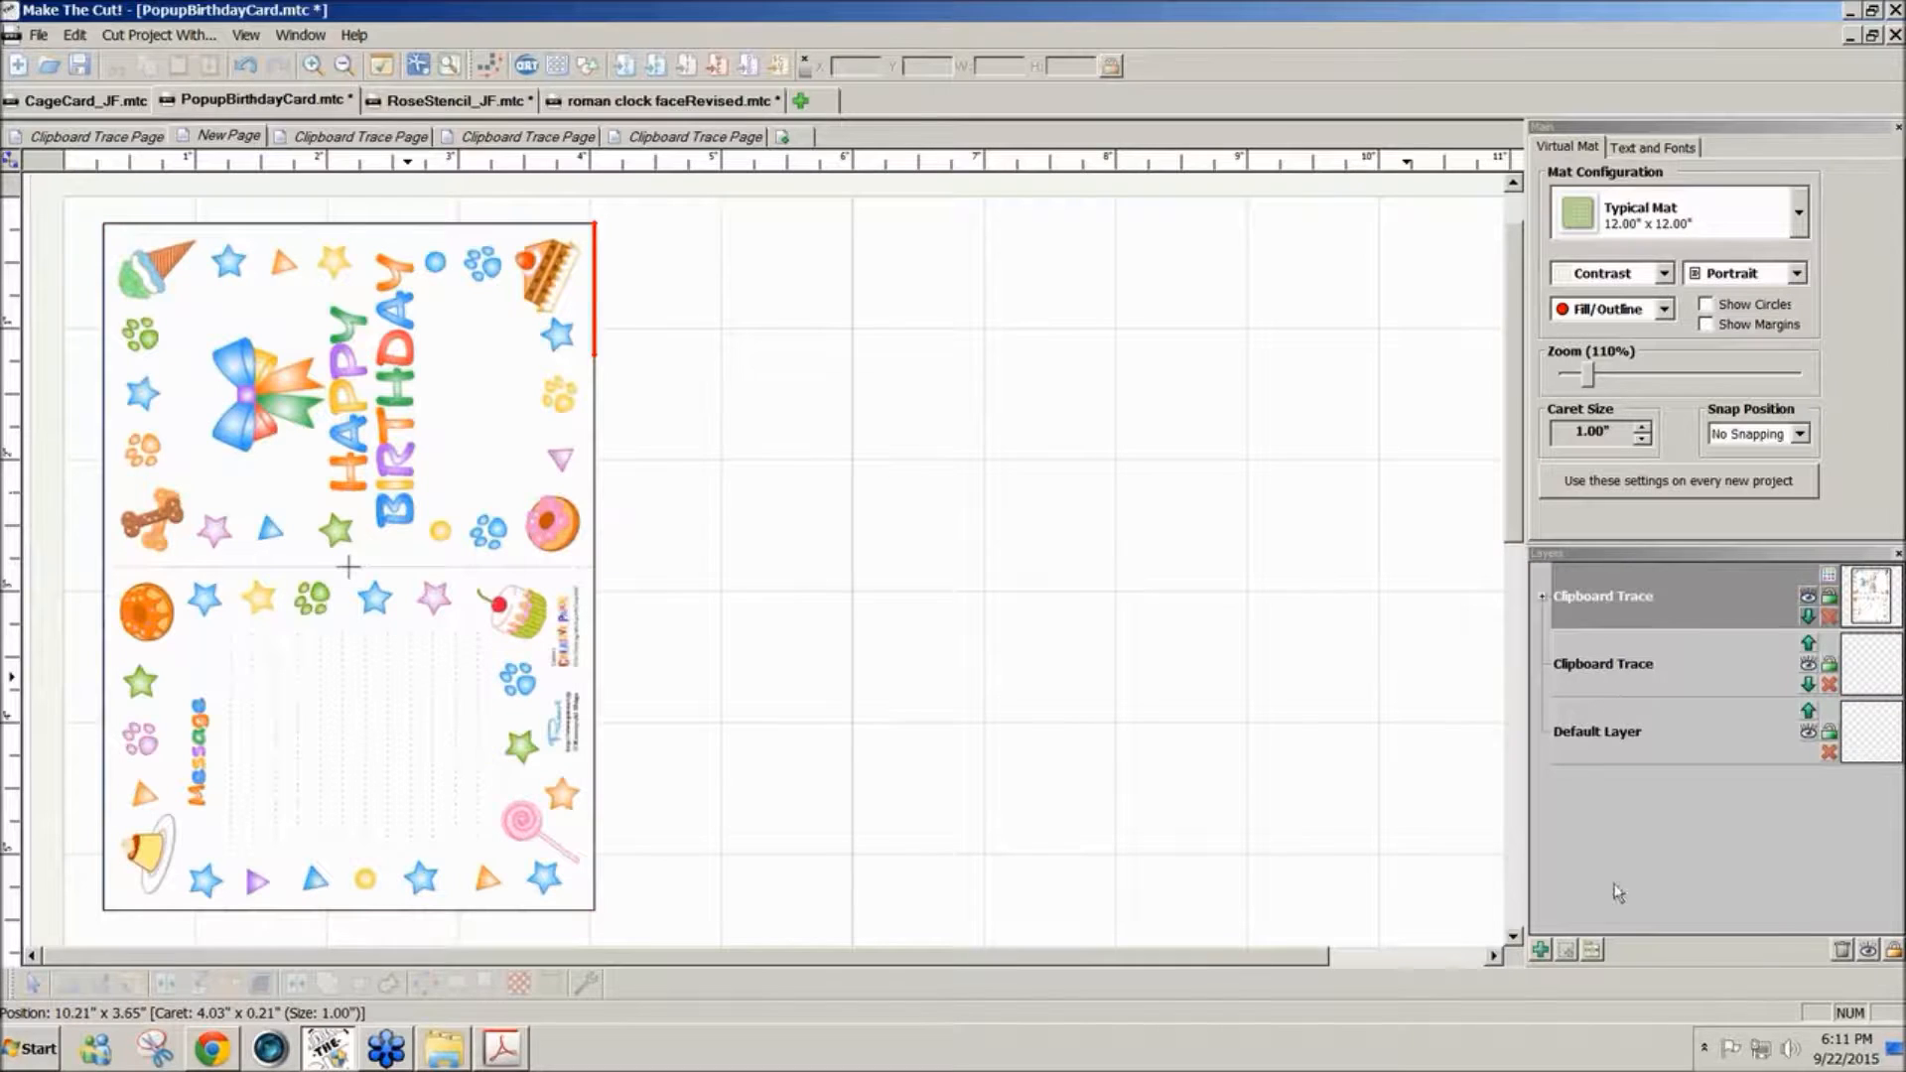
- Add a new layer and draw a straight line about 3.72 inches long across the card along its middle fold
{"action": "left_click", "coordinate": [1539, 951]}
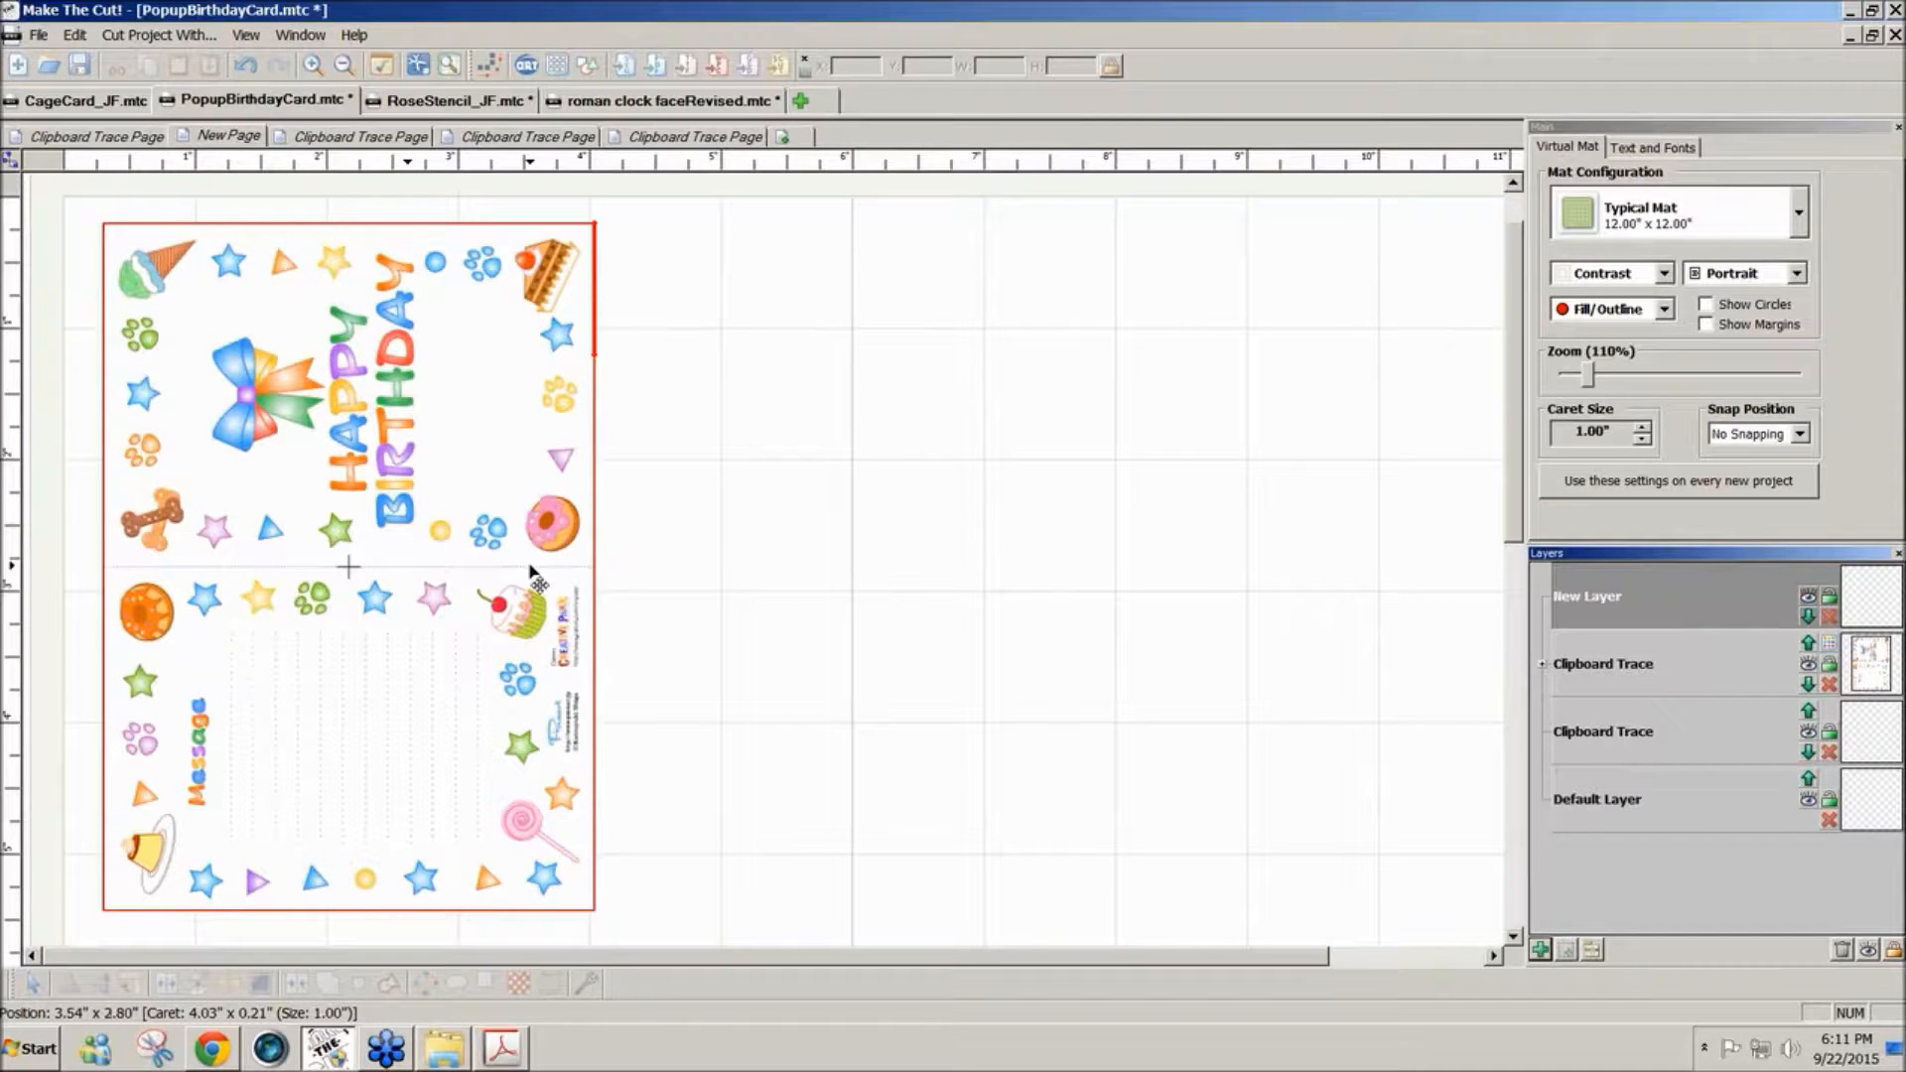
{"action": "left_click", "coordinate": [10, 164]}
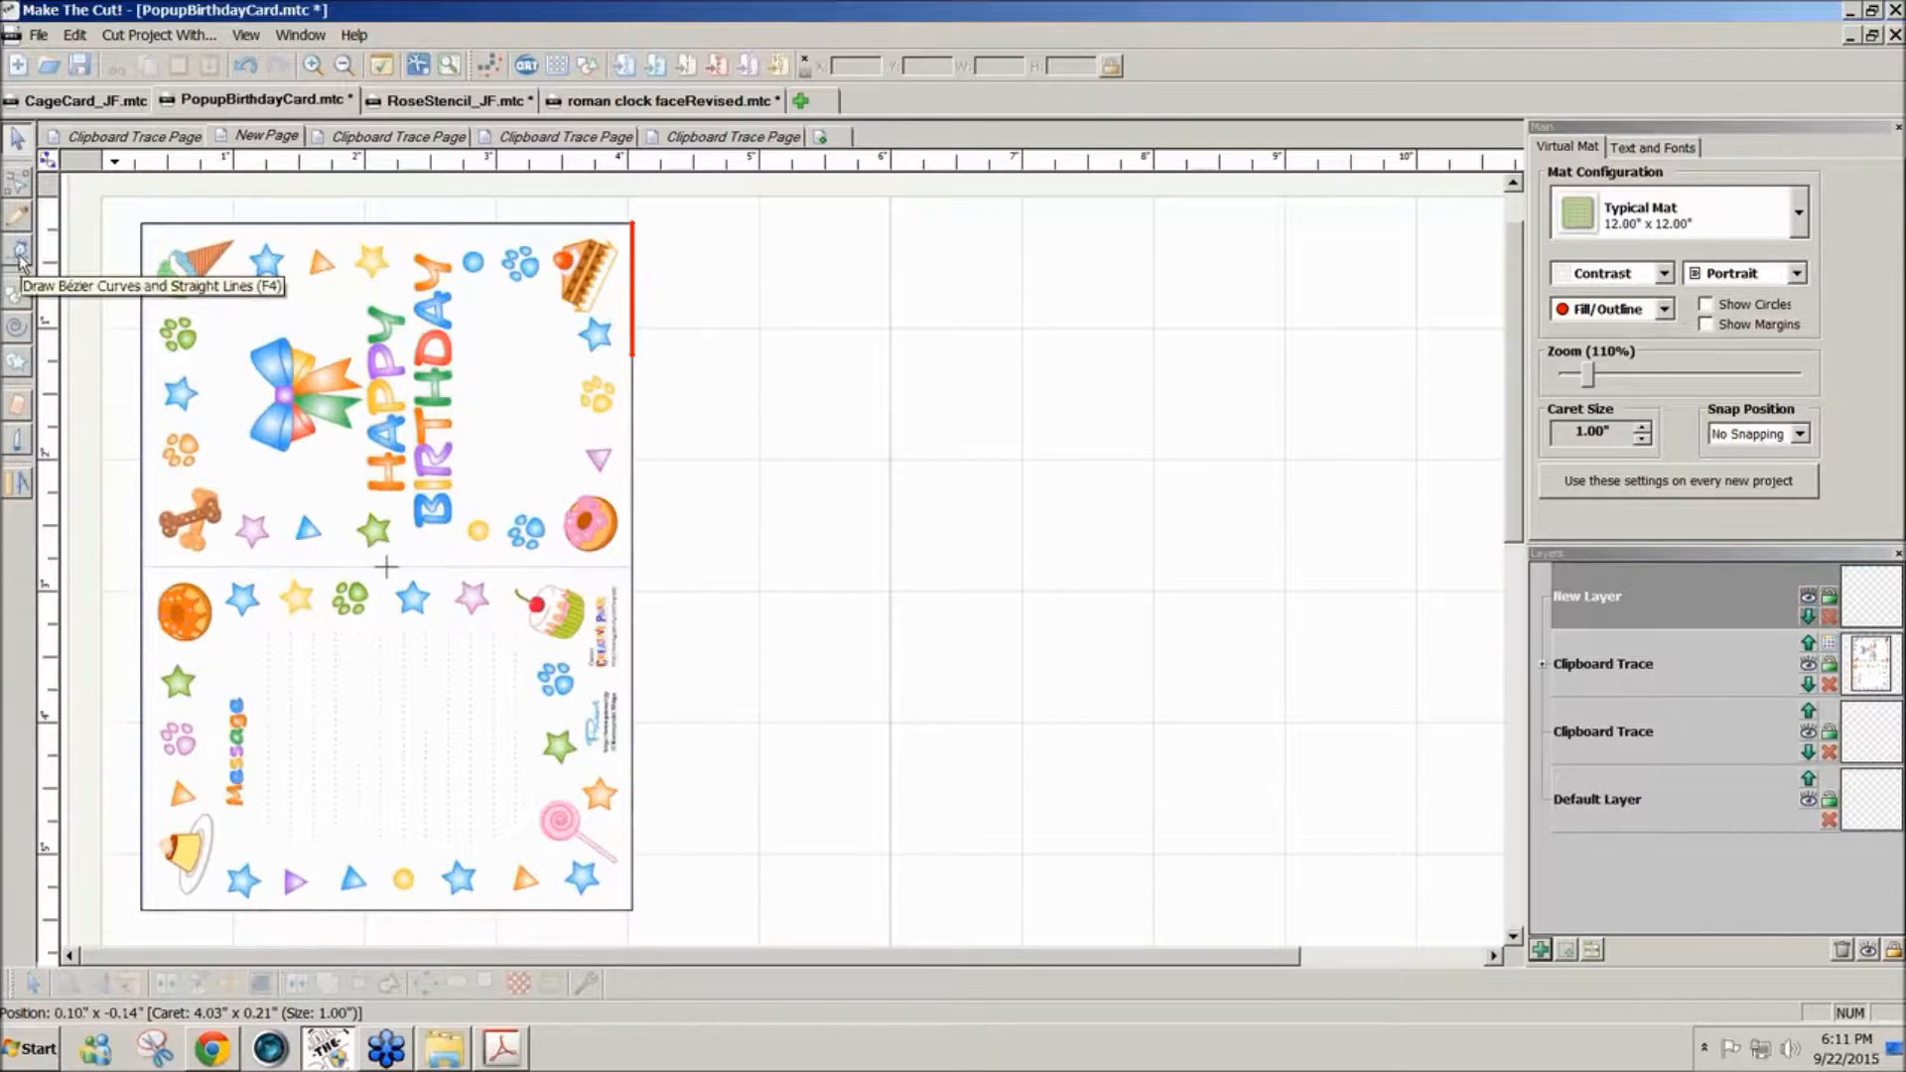
{"action": "left_click", "coordinate": [19, 253]}
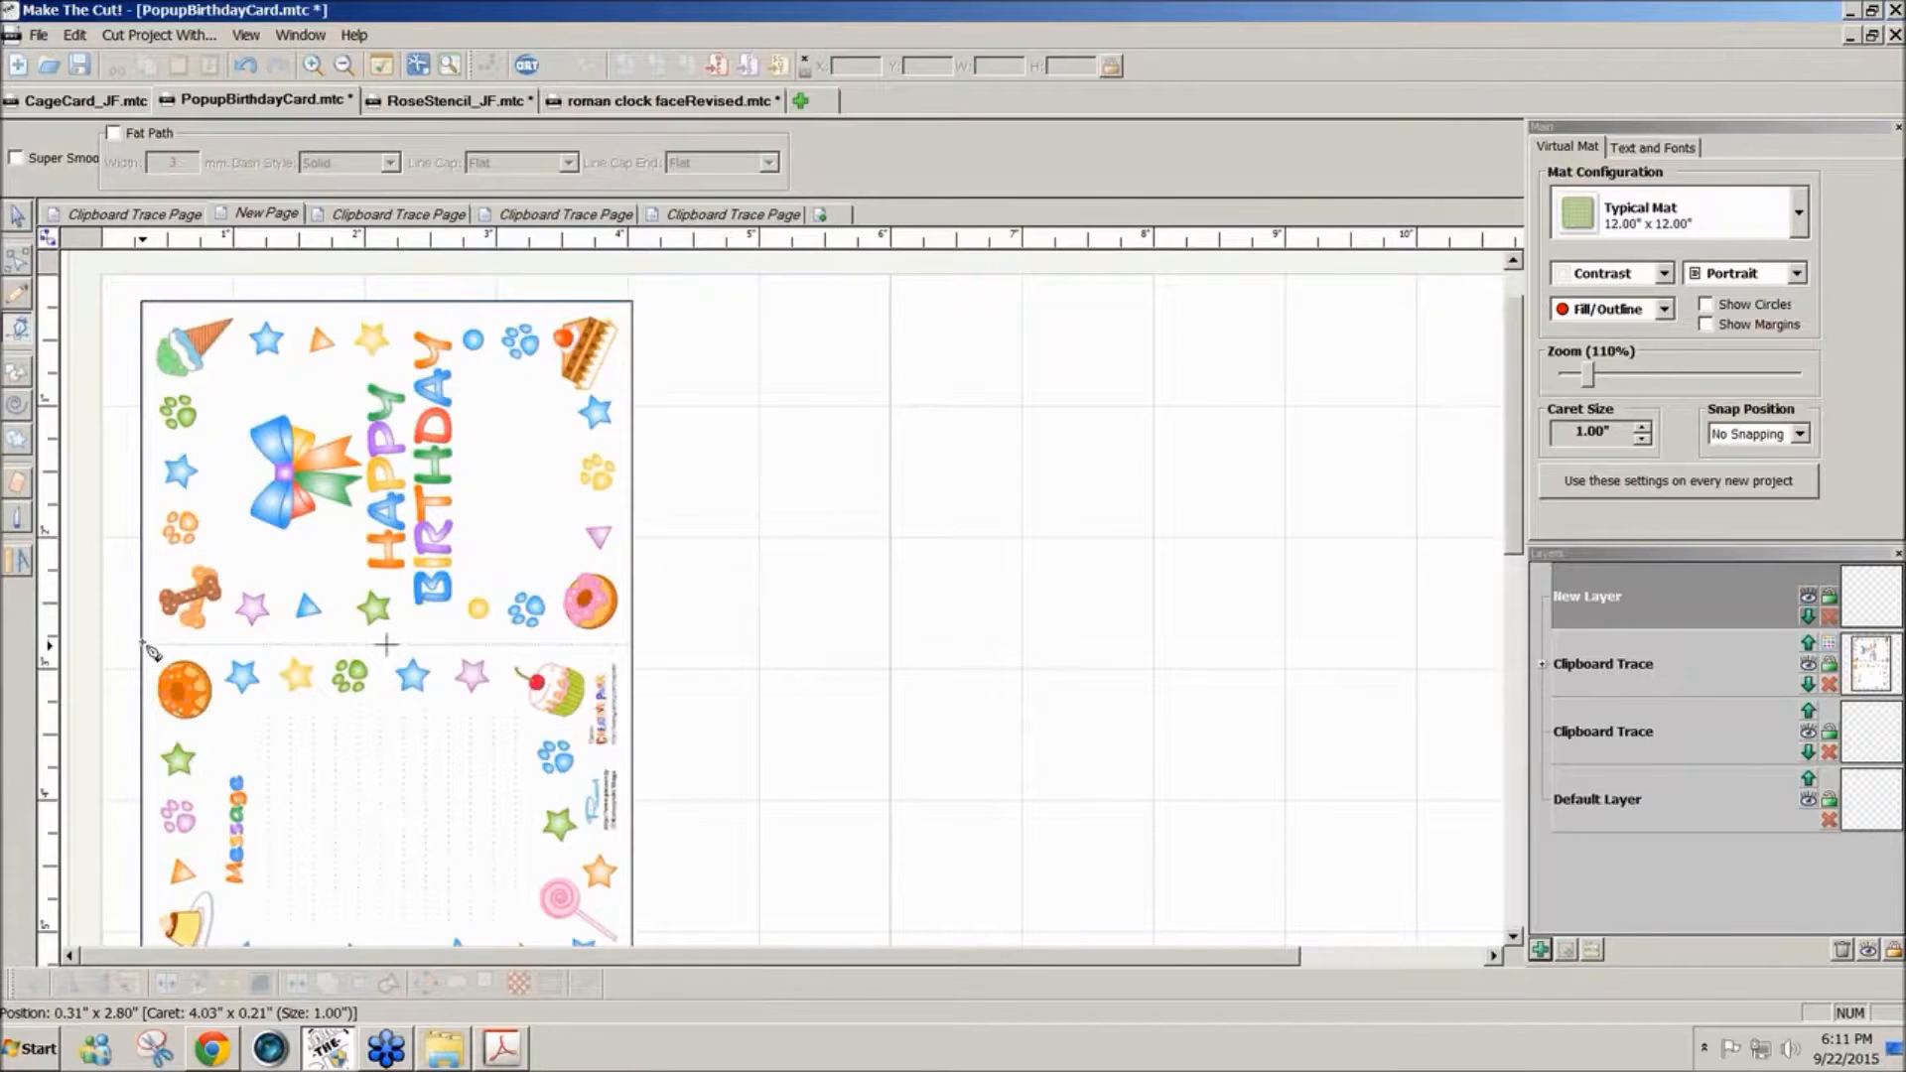
{"action": "left_click", "coordinate": [144, 644]}
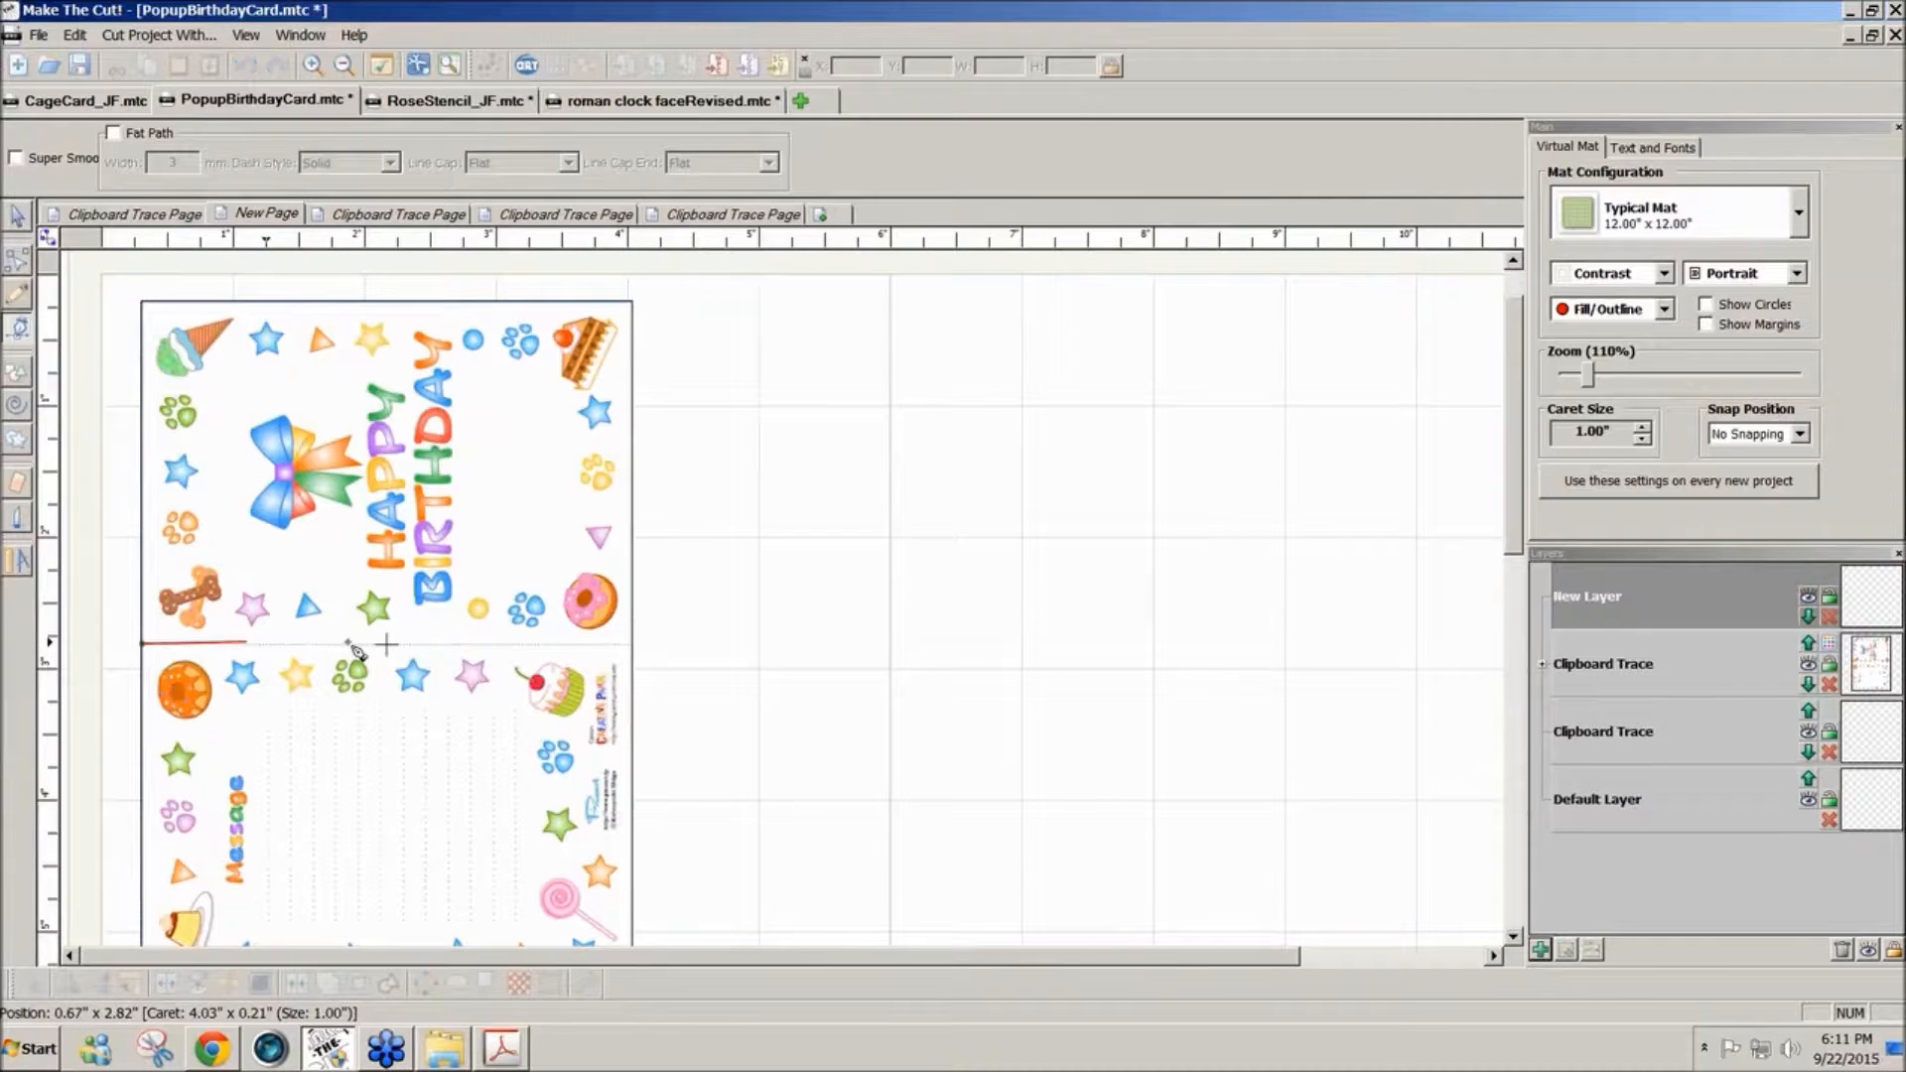
{"action": "double_click", "coordinate": [632, 644]}
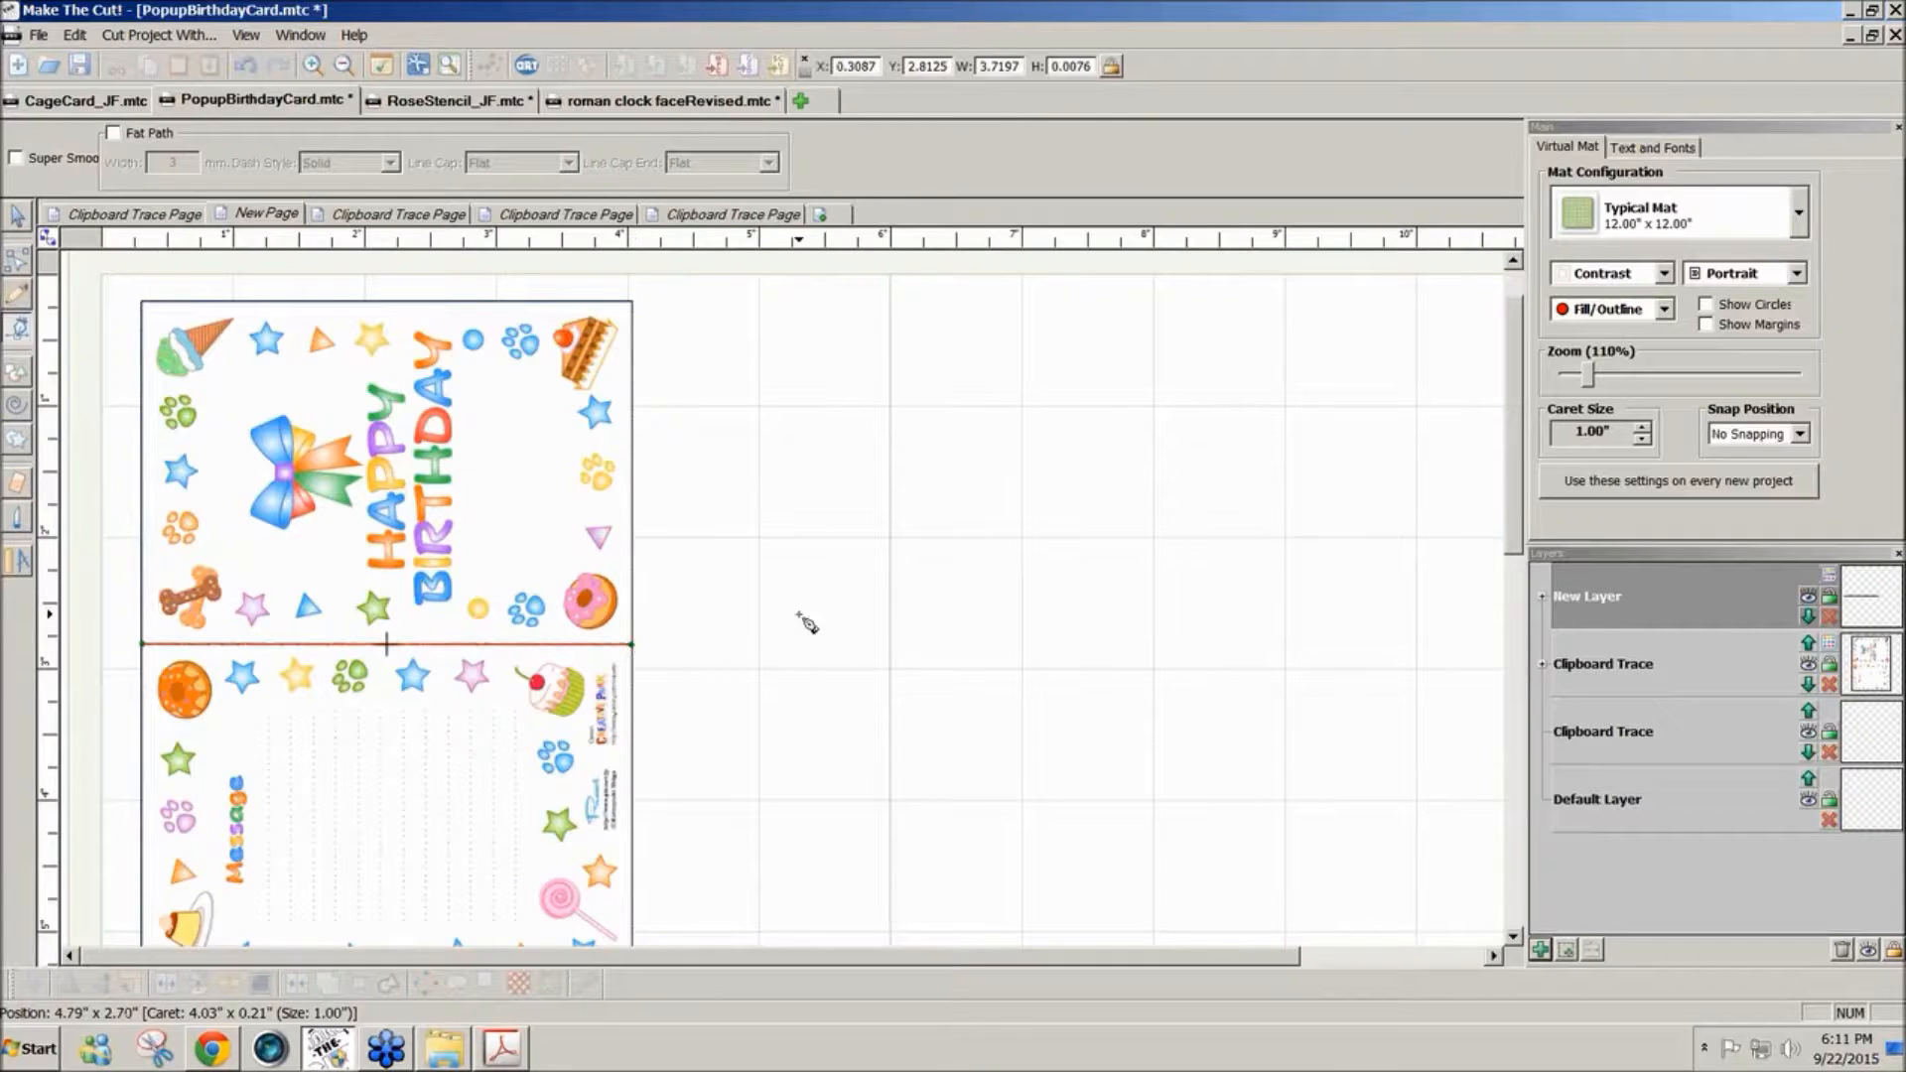
- Give the fold line's layer a newly created dashed line style with wider spaces between the dashes
{"action": "left_click", "coordinate": [1830, 576]}
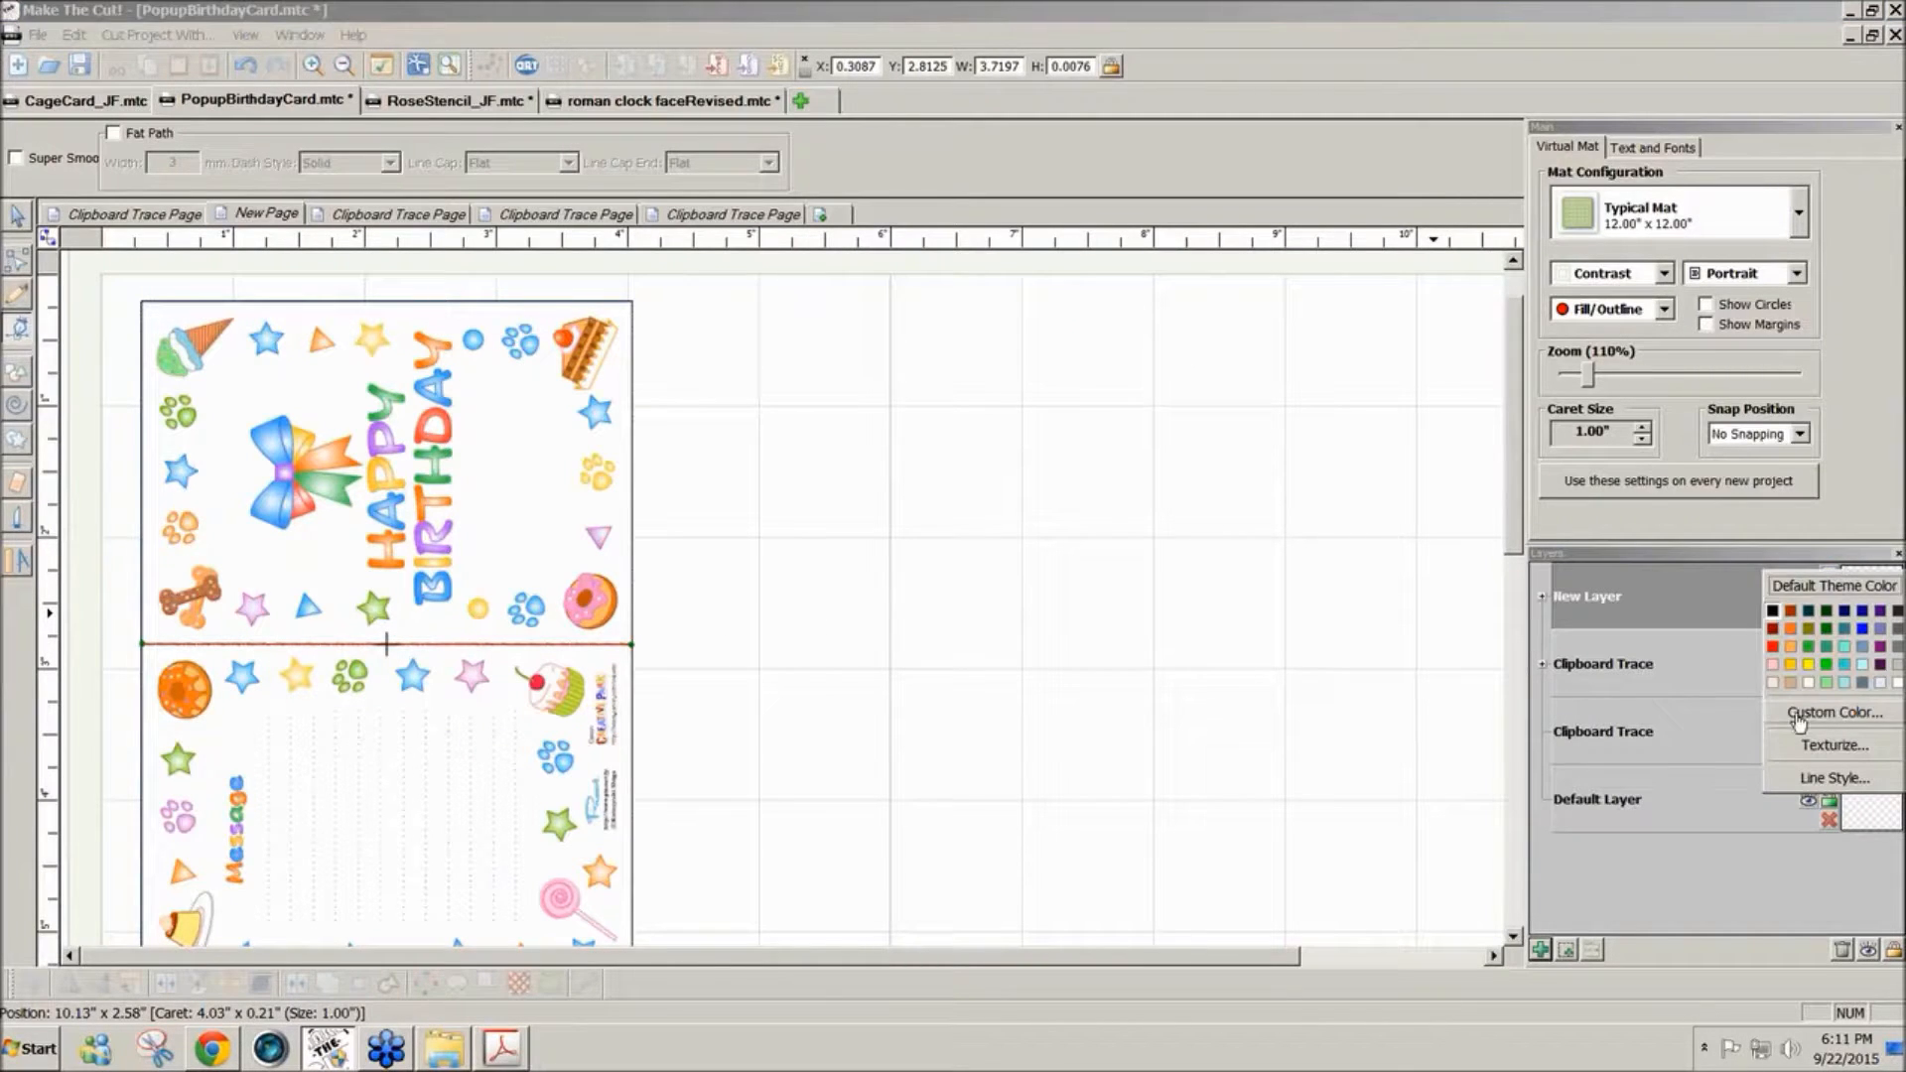
{"action": "left_click", "coordinate": [1833, 778]}
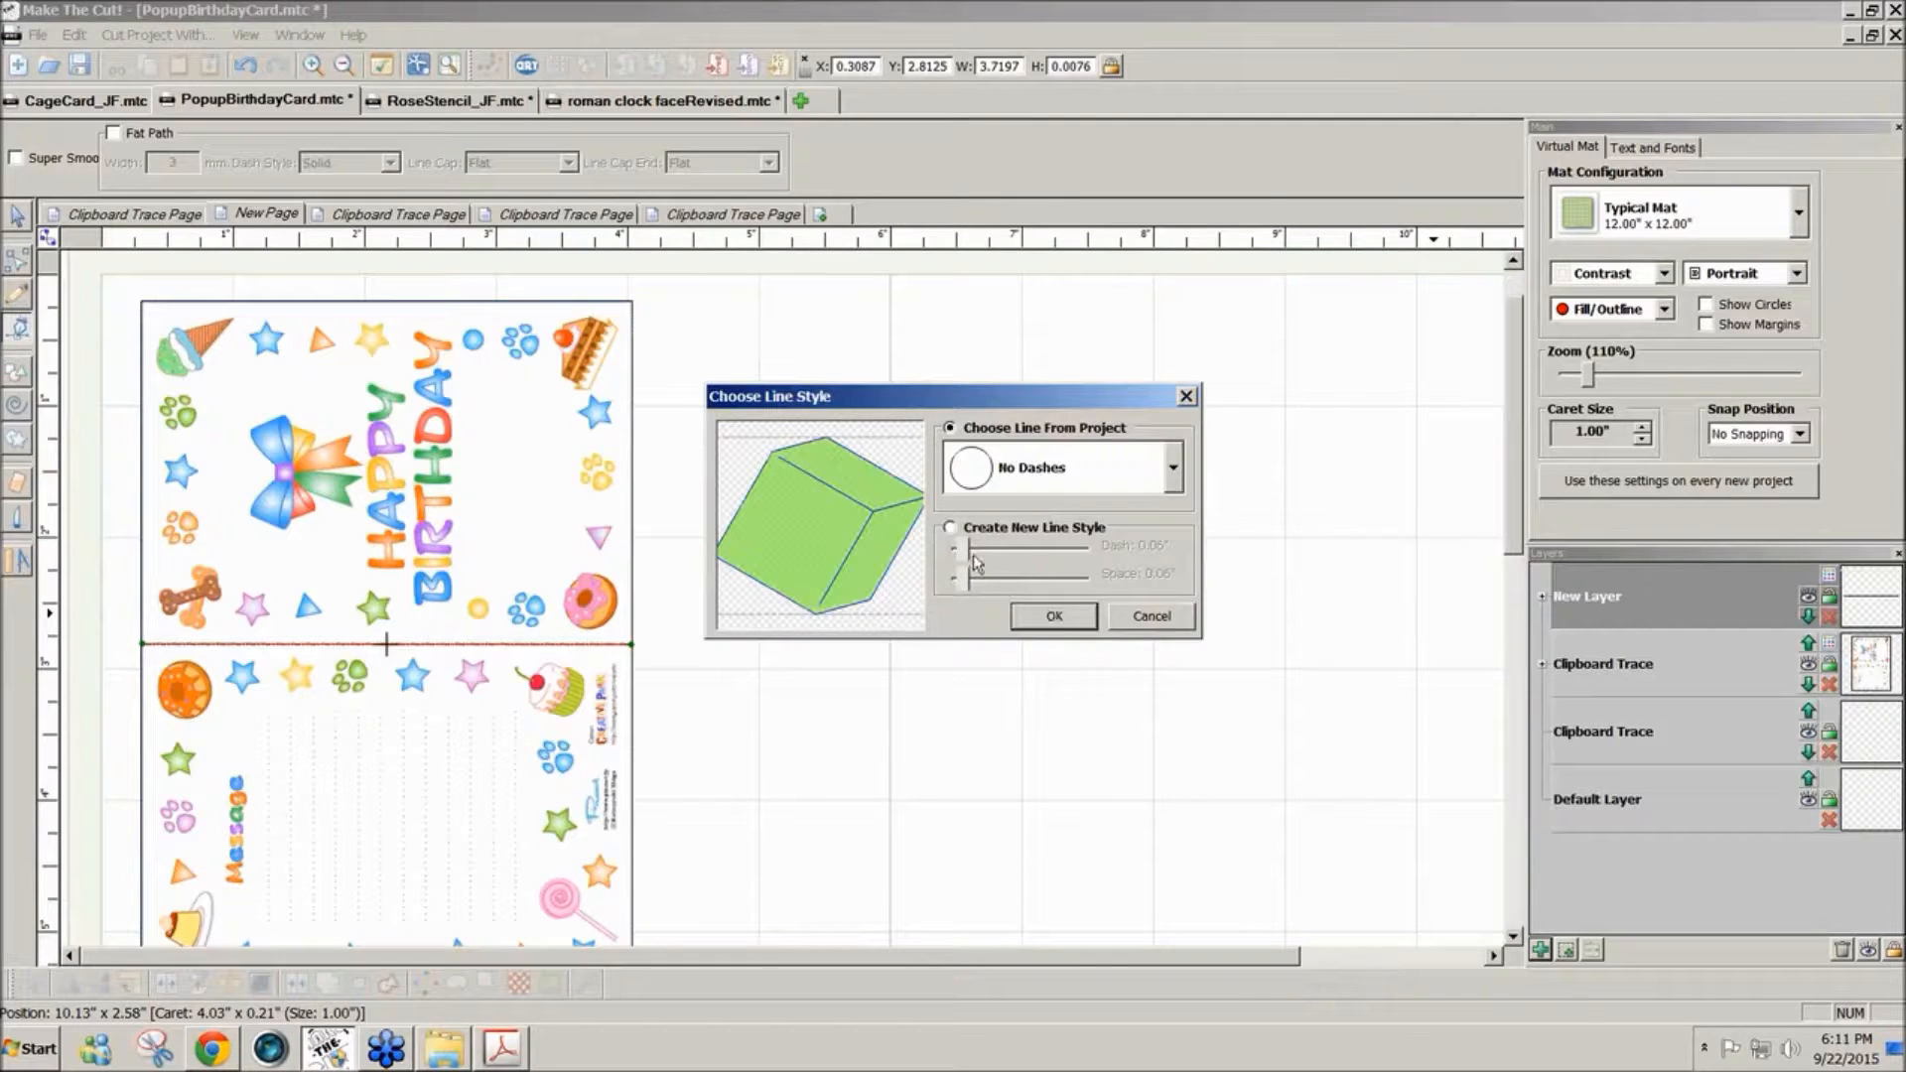
{"action": "left_click", "coordinate": [950, 528]}
{"action": "left_click_drag", "start_coordinate": [961, 580], "coordinate": [979, 580]}
{"action": "left_click", "coordinate": [1037, 617]}
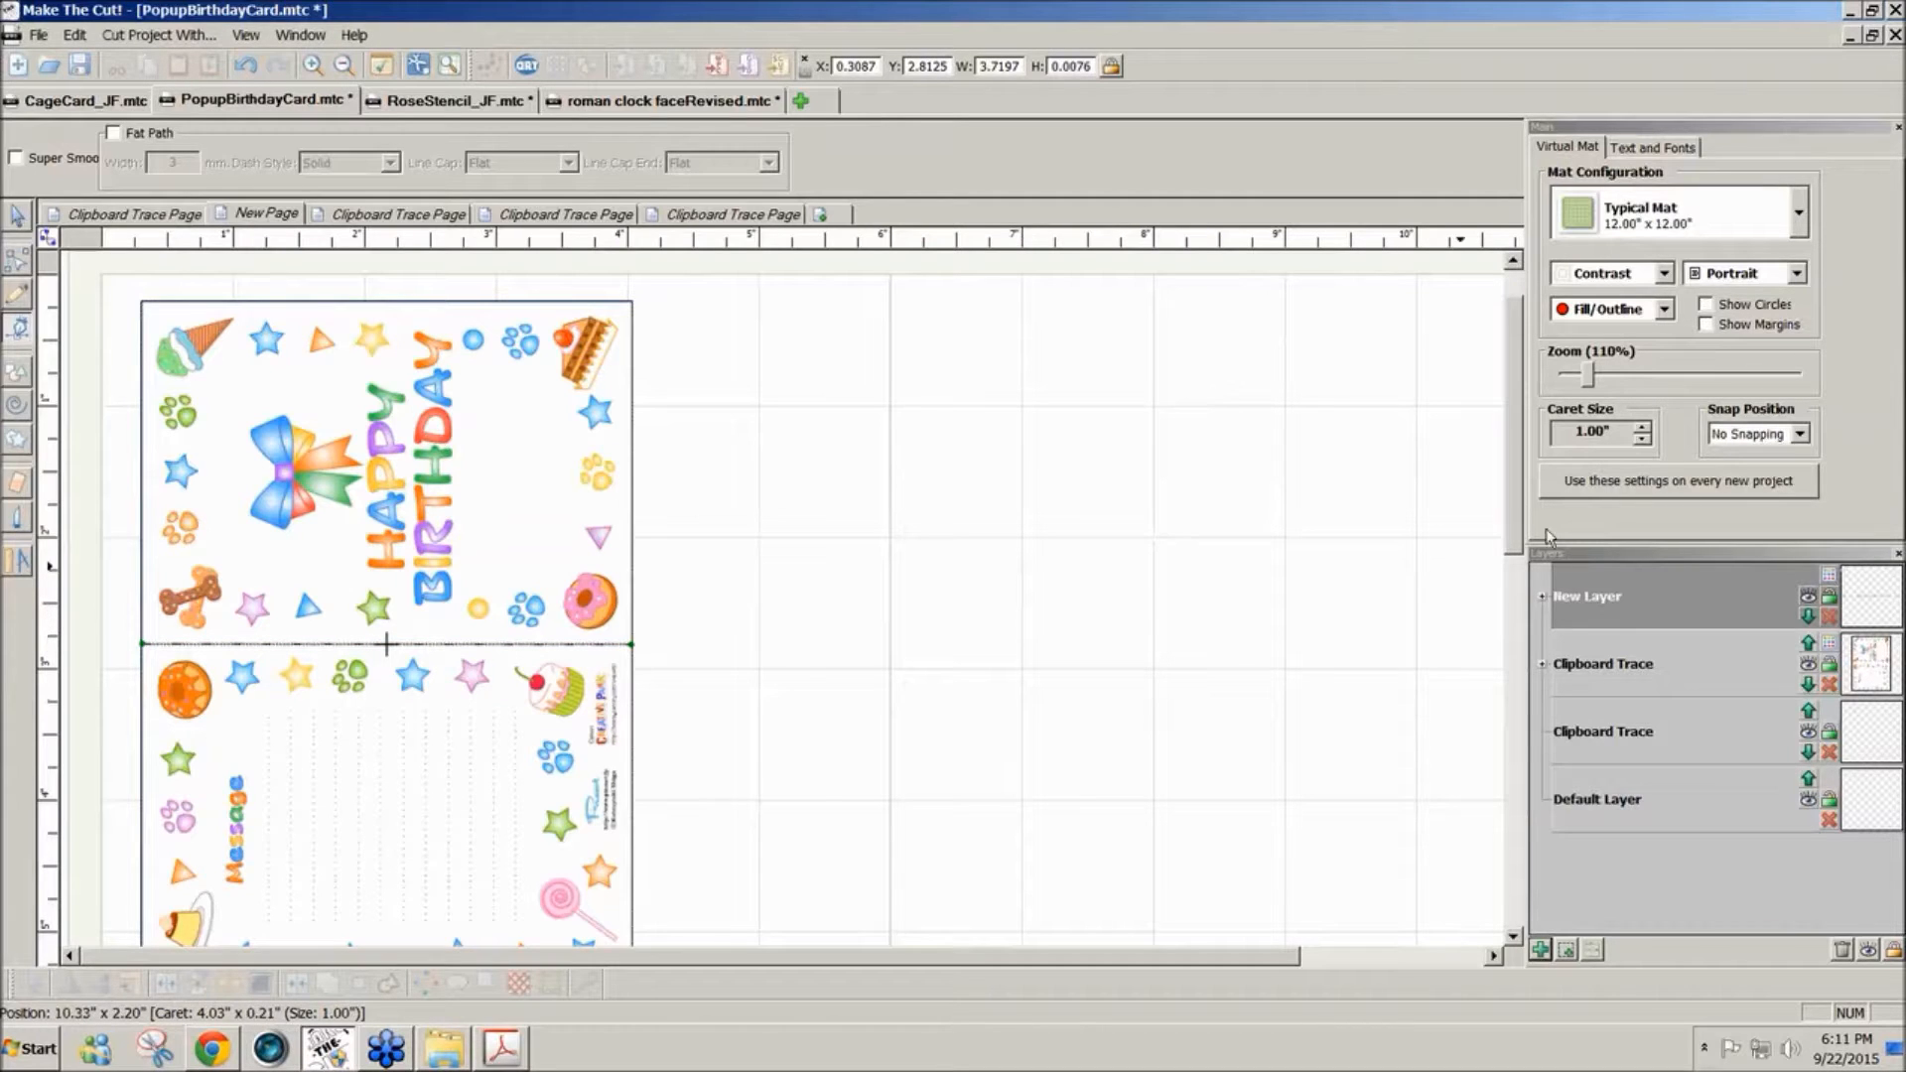
- Review the card with its fold line, and look through the project's Clipboard Trace pages
{"action": "left_click_drag", "start_coordinate": [1509, 529], "coordinate": [1538, 473]}
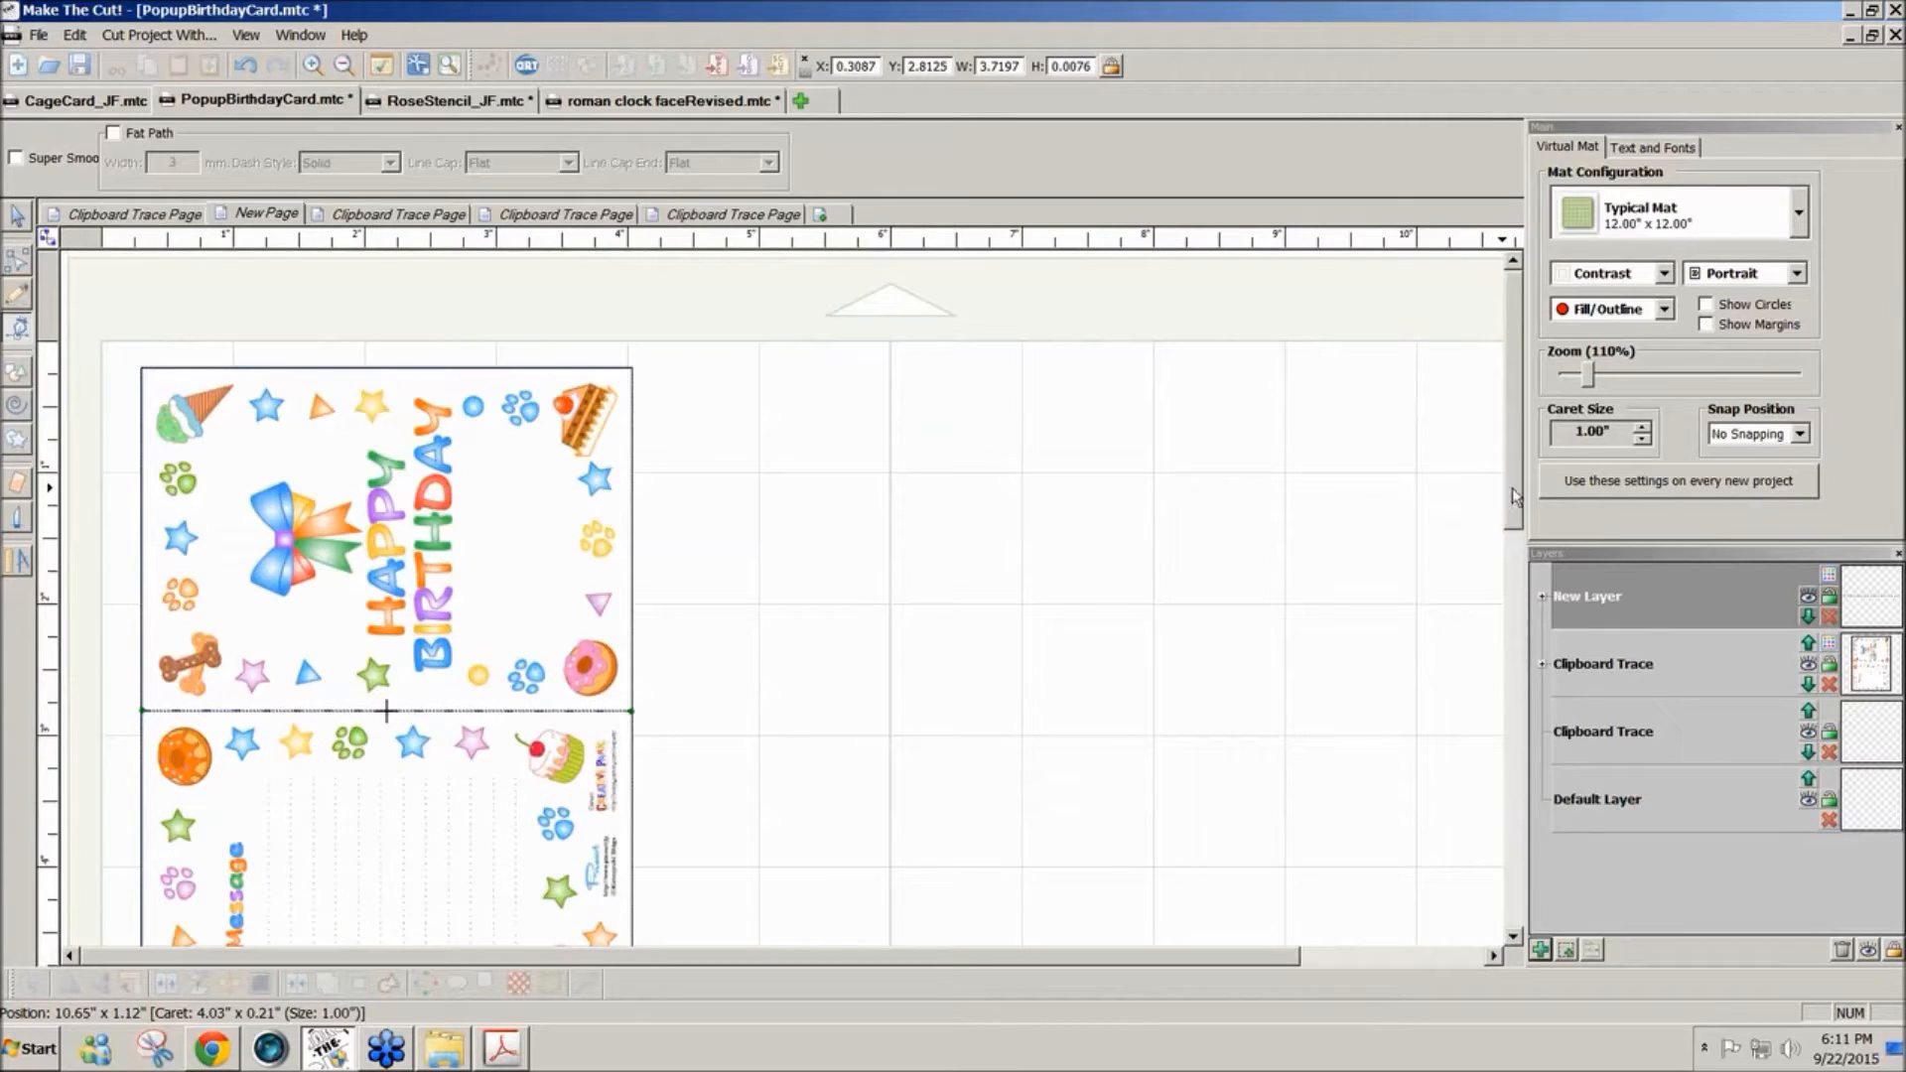
{"action": "left_click_drag", "start_coordinate": [1511, 486], "coordinate": [1503, 530]}
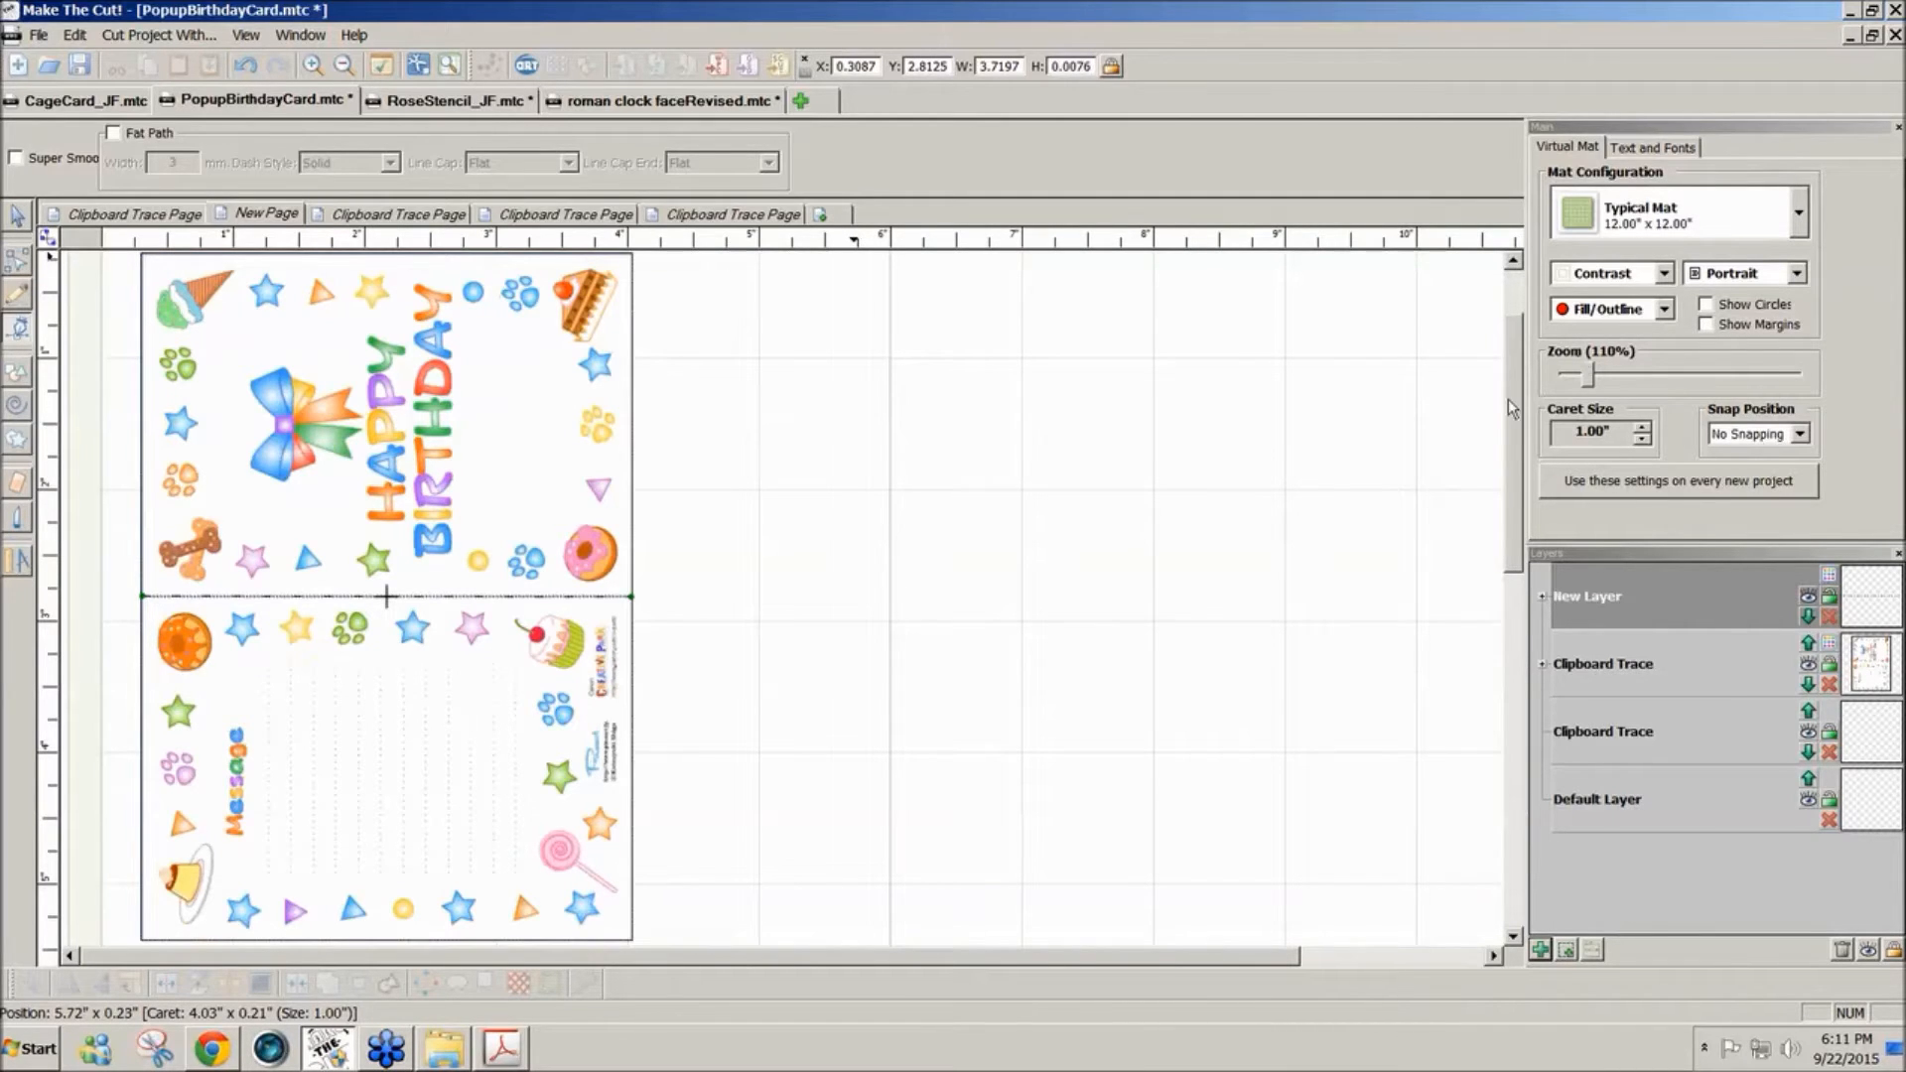
{"action": "scroll", "coordinate": [856, 338], "scroll_direction": "up", "scroll_amount": 3}
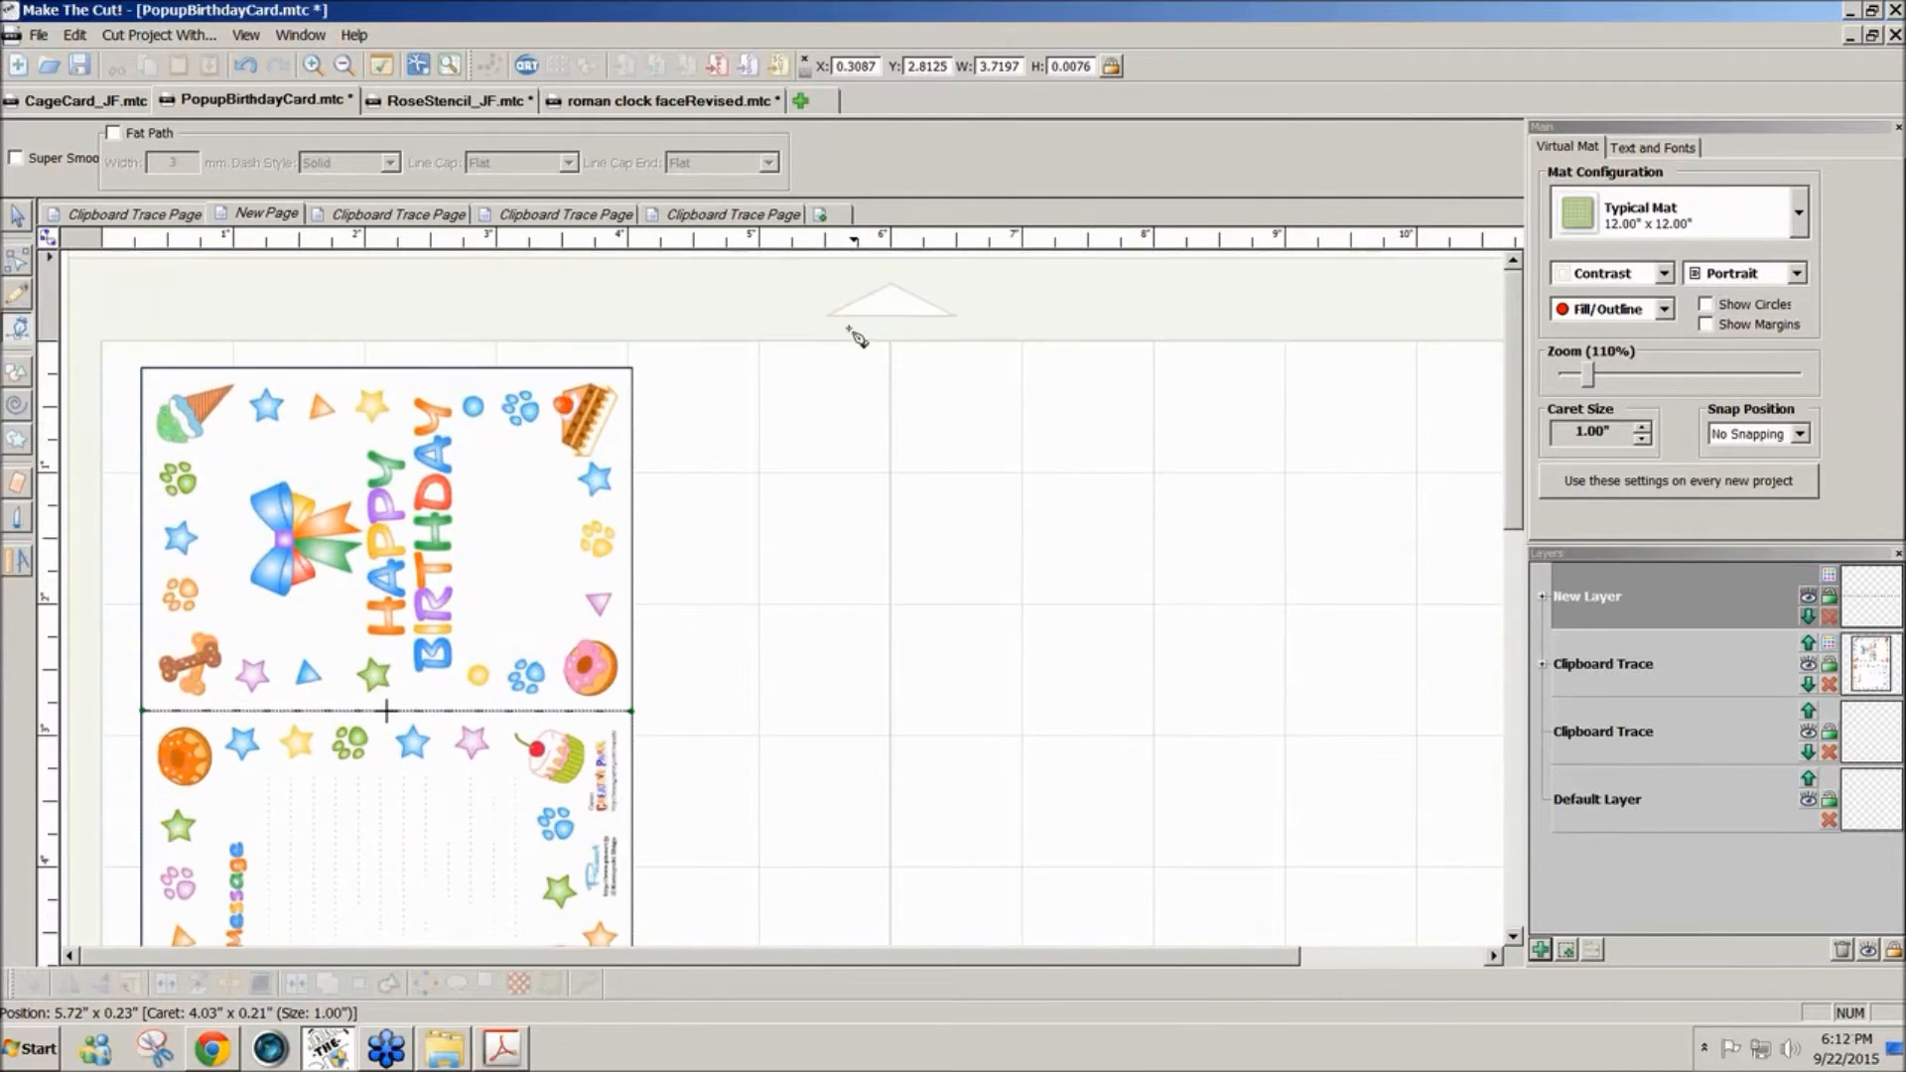
{"action": "left_click", "coordinate": [179, 215]}
{"action": "left_click", "coordinate": [268, 215]}
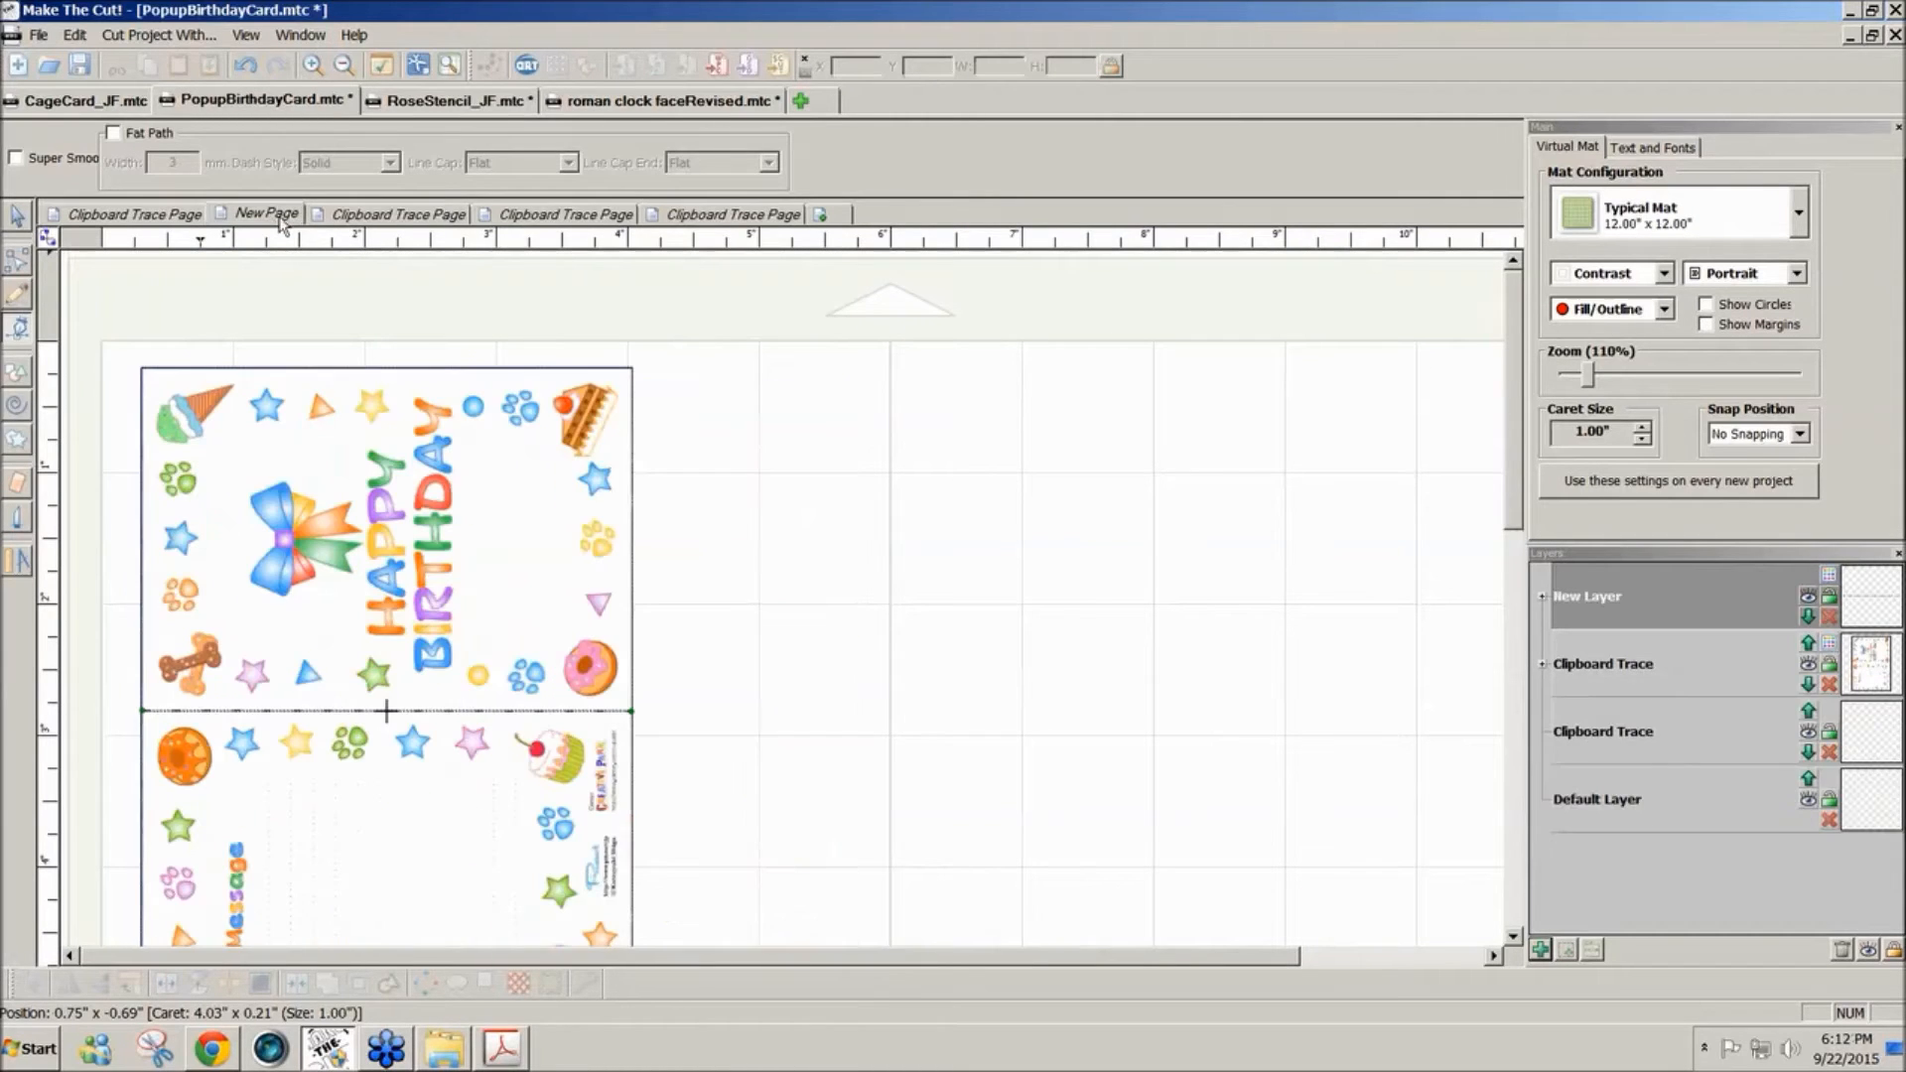
{"action": "left_click", "coordinate": [363, 216]}
{"action": "left_click", "coordinate": [538, 214]}
{"action": "left_click", "coordinate": [687, 212]}
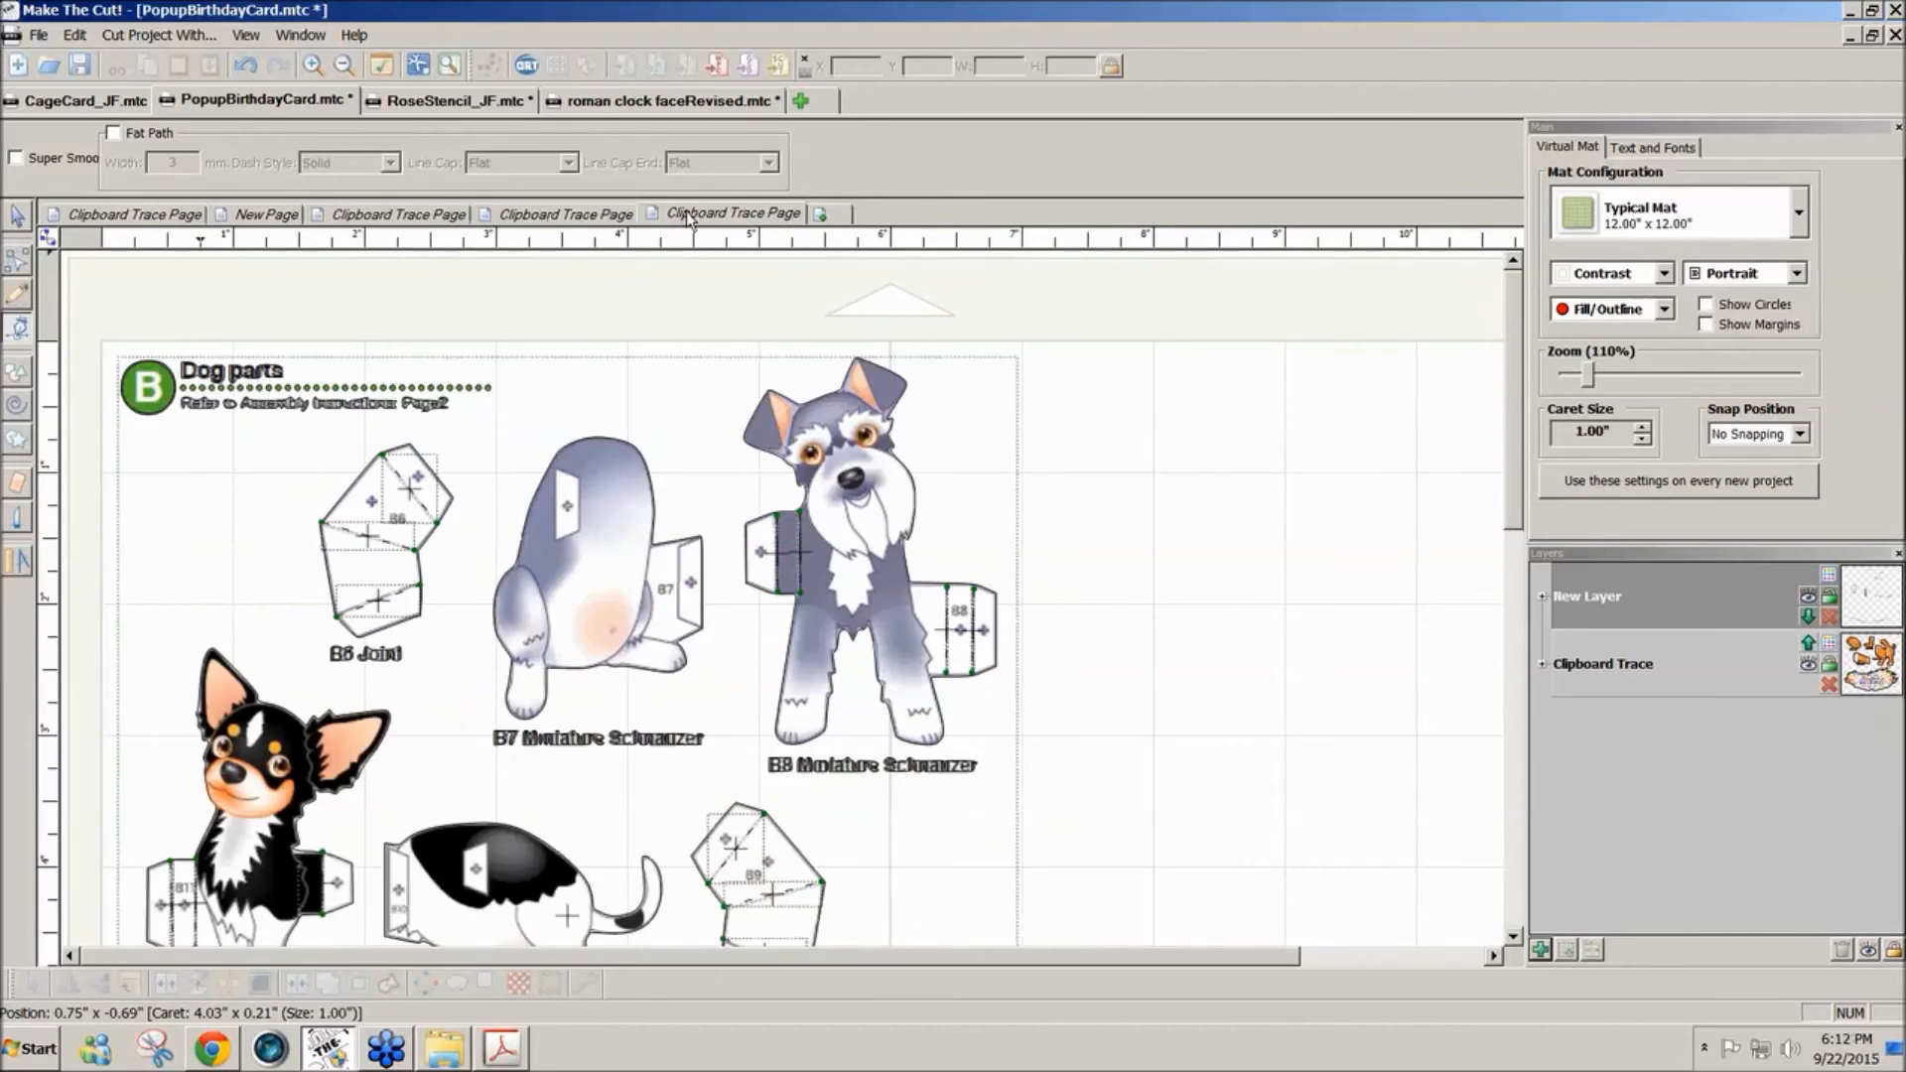